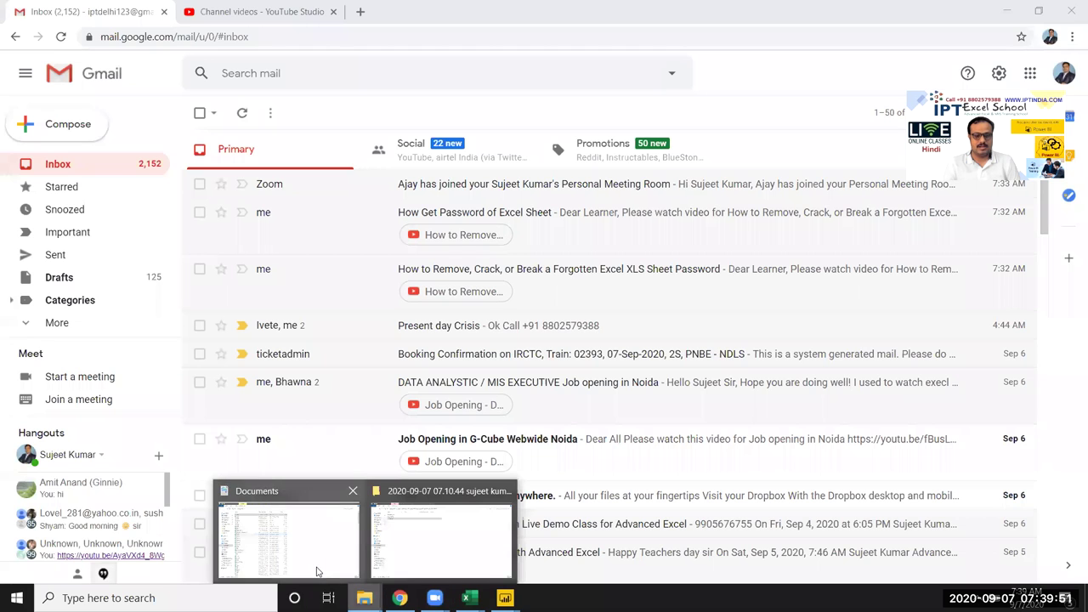
- Bring up the Documents folder window in File Explorer from the taskbar
mouse_move(364, 598)
click(281, 531)
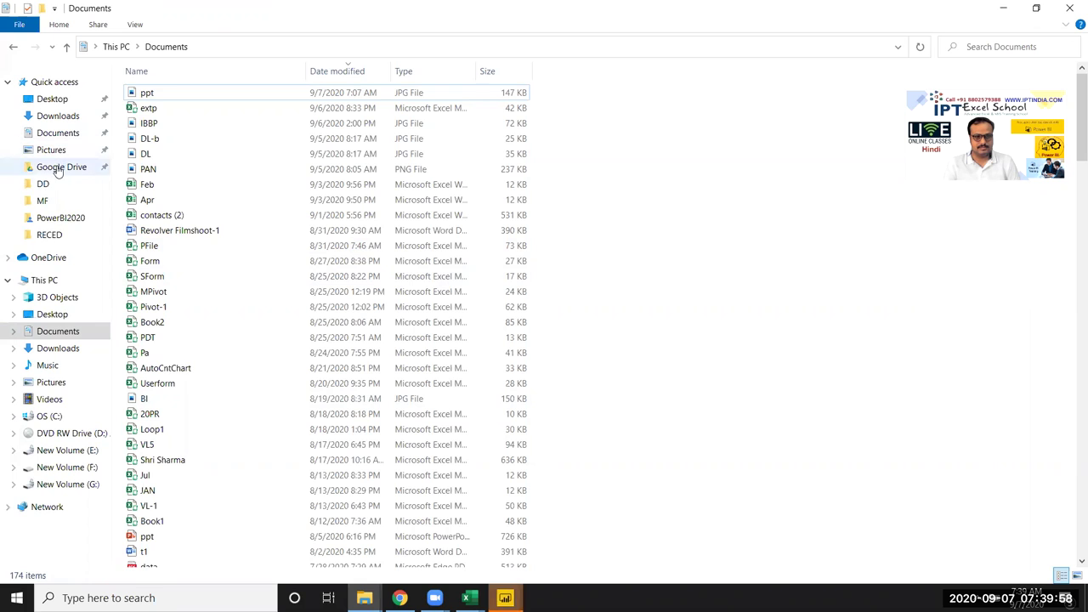
- In the Google Drive folder, start Power BI Desktop and open the DD workbook
click(62, 168)
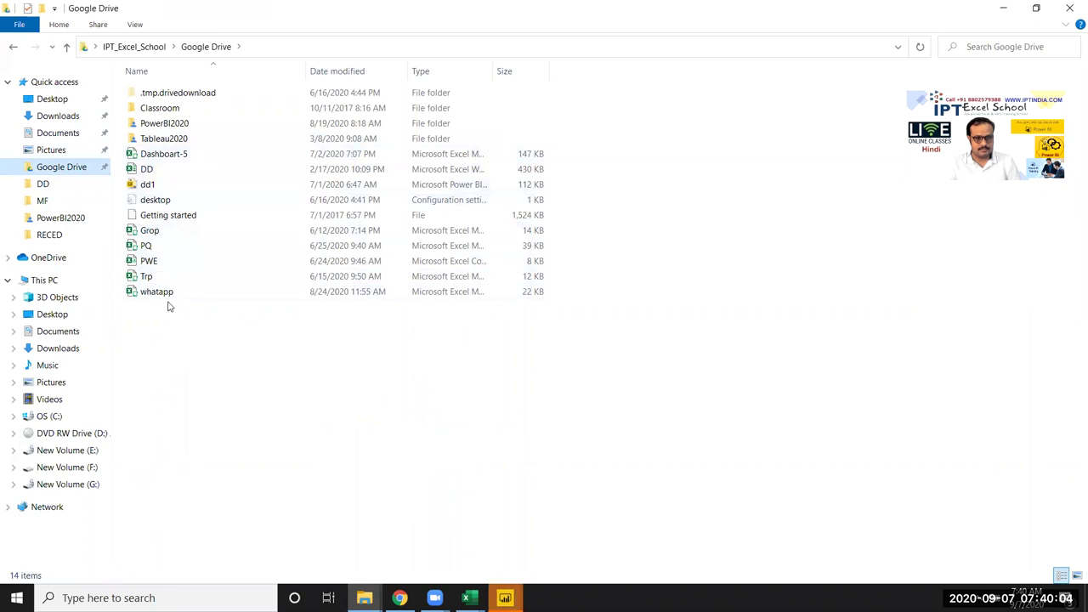
click(174, 246)
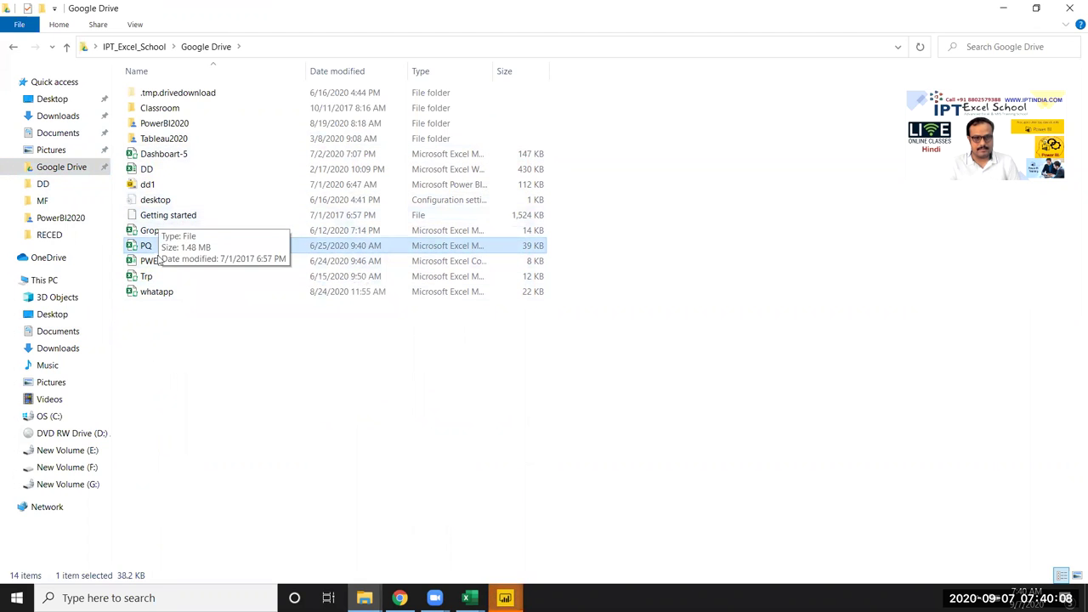
click(166, 175)
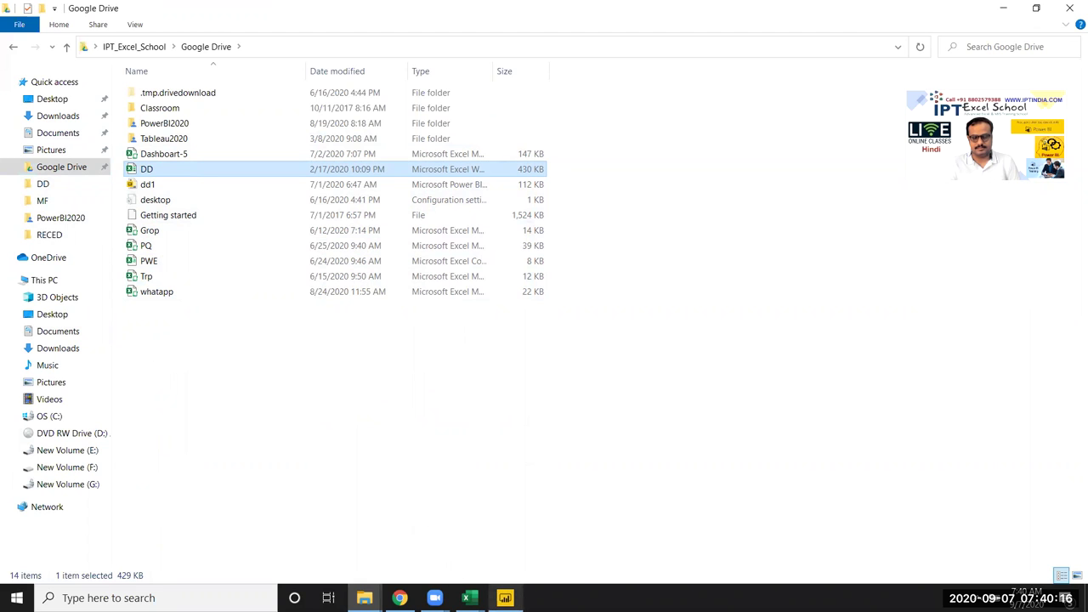
click(505, 527)
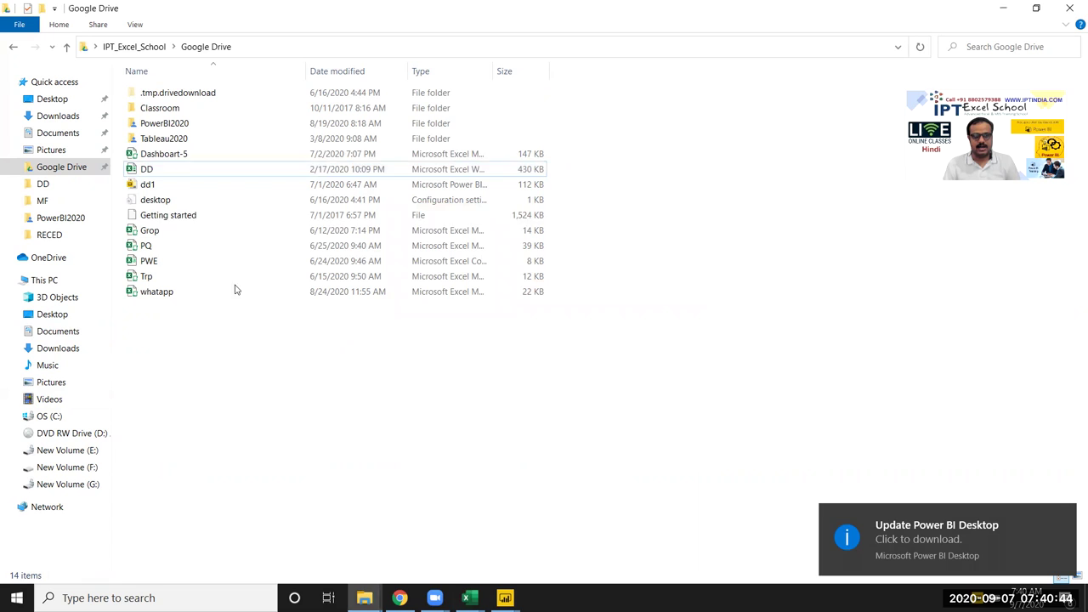
double_click(168, 173)
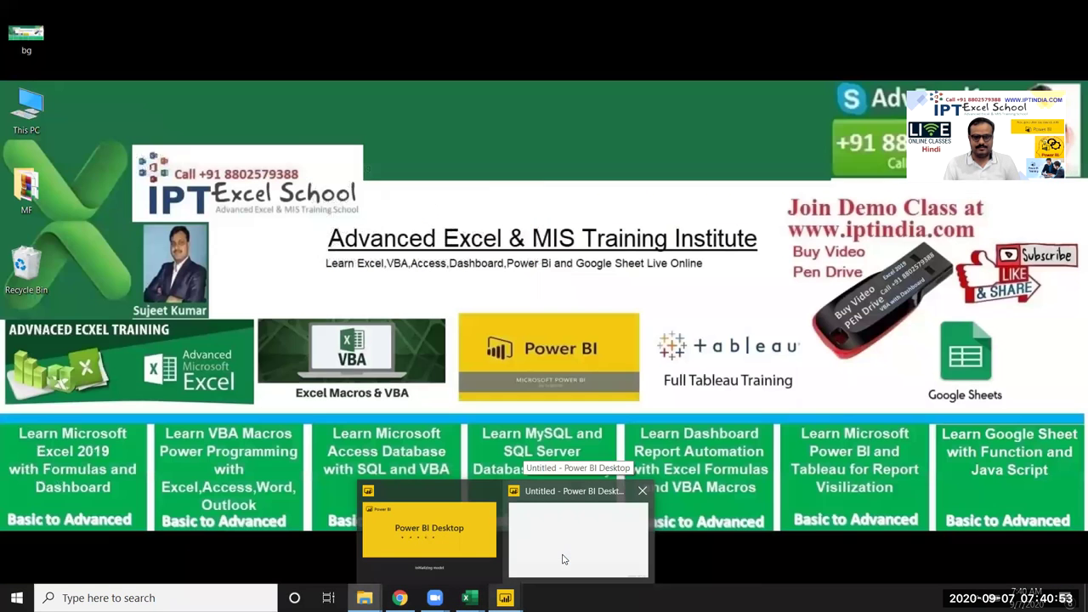
- Minimize File Explorer and bring the blank Book1 Excel workbook to the front
click(562, 558)
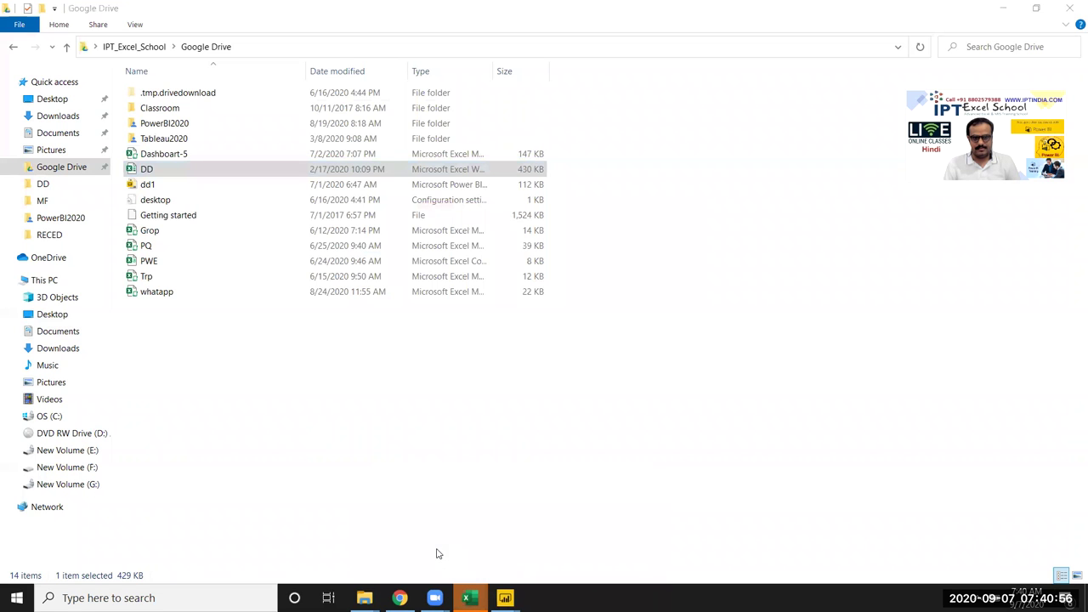
click(1005, 15)
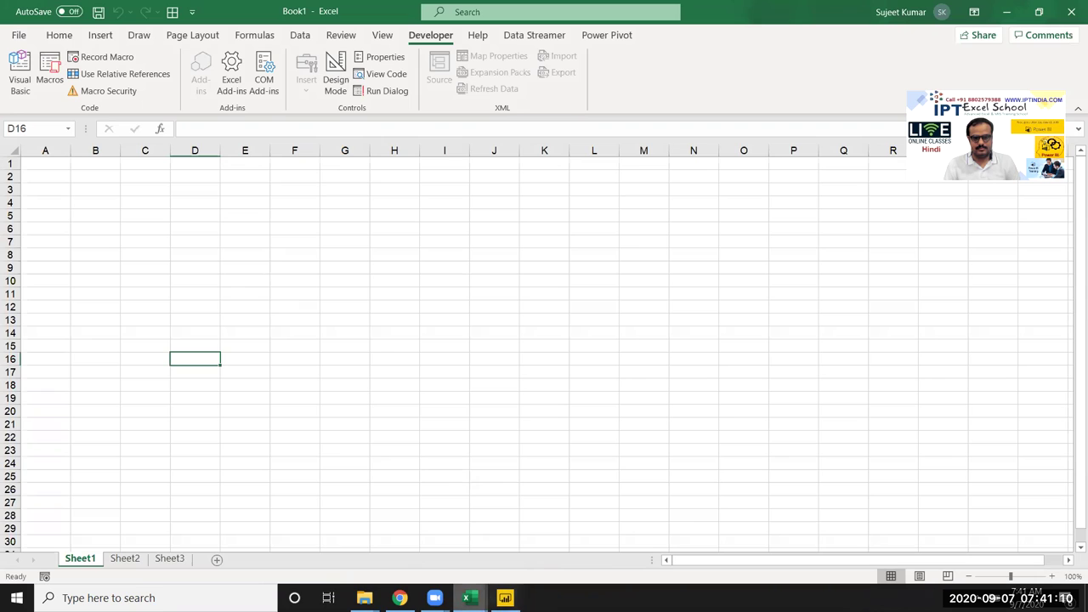
mouse_move(467, 598)
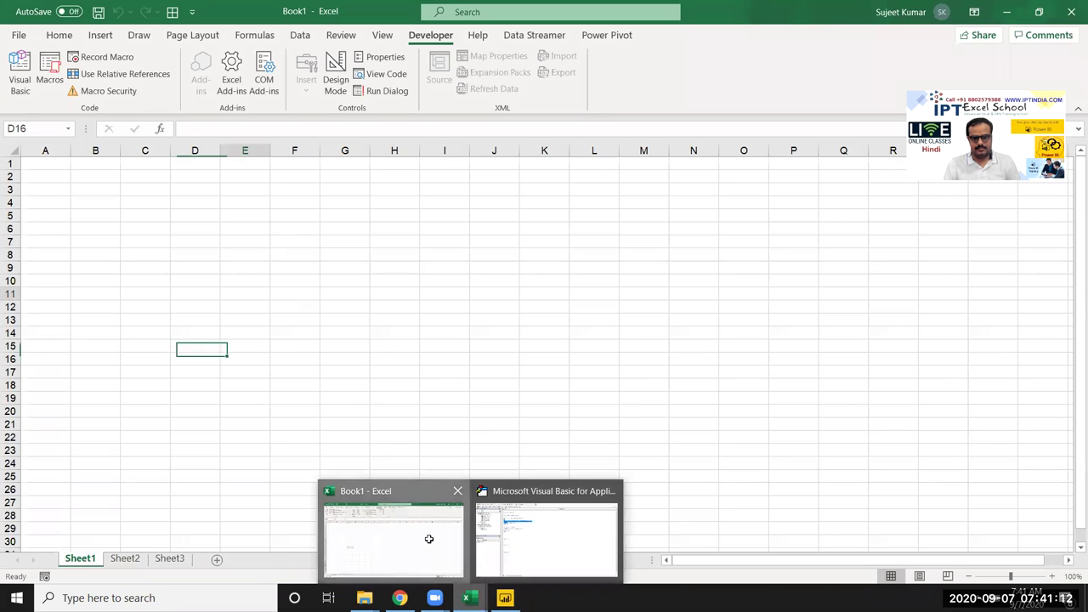
click(429, 540)
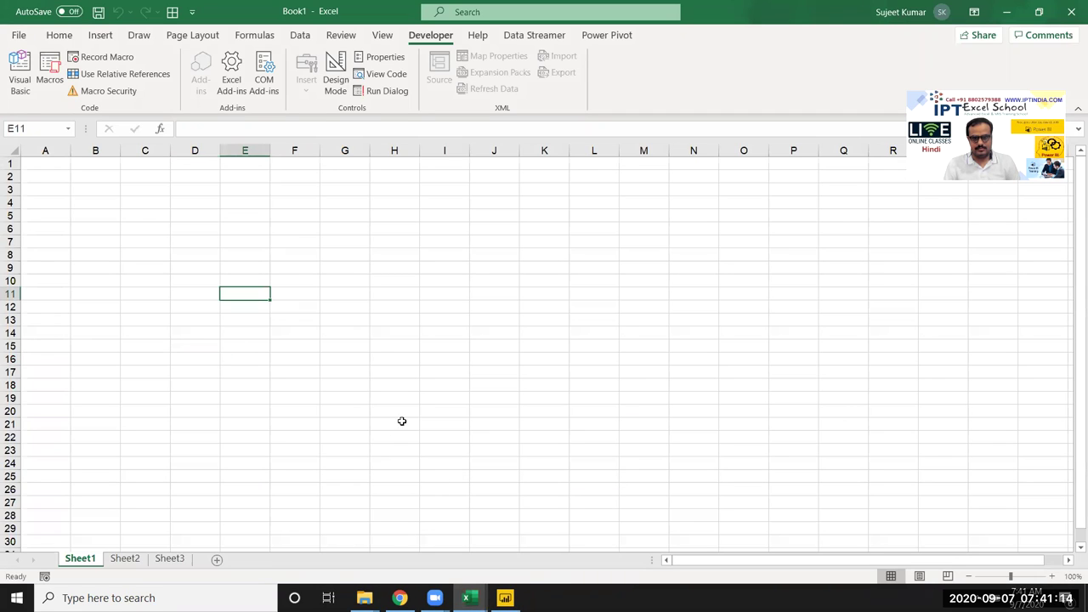
click(344, 281)
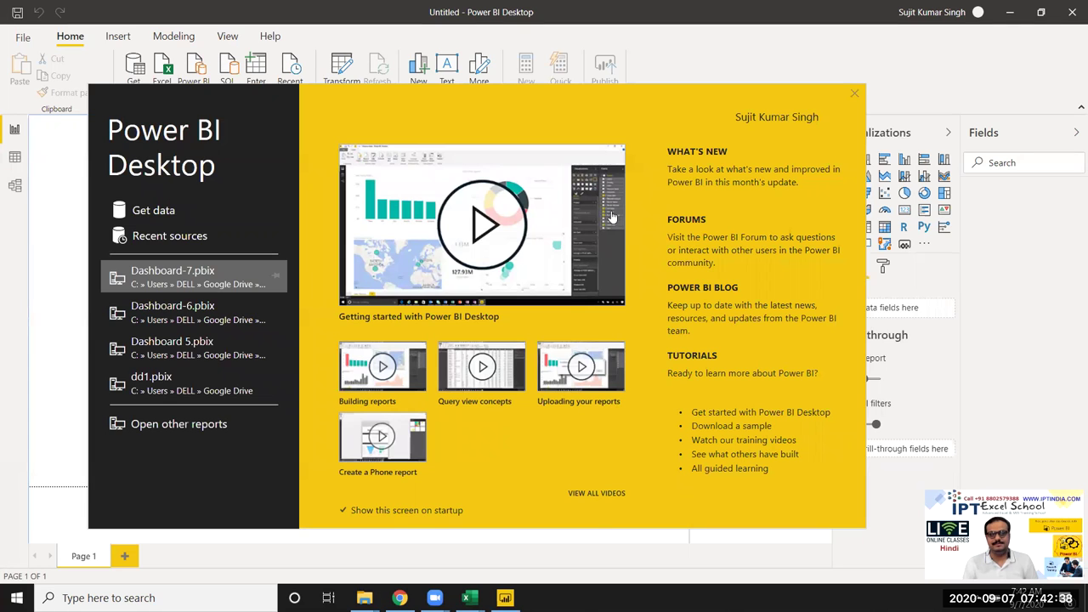
- Close the Power BI start-up screen and check cell J5 on the DD workbook's Sales sheet
click(854, 95)
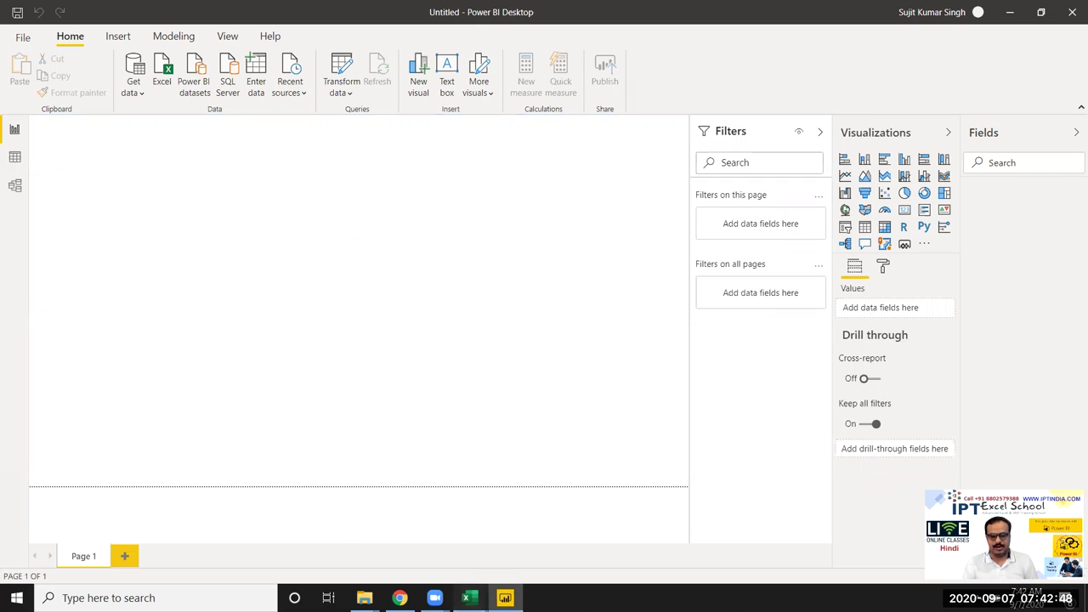
click(542, 571)
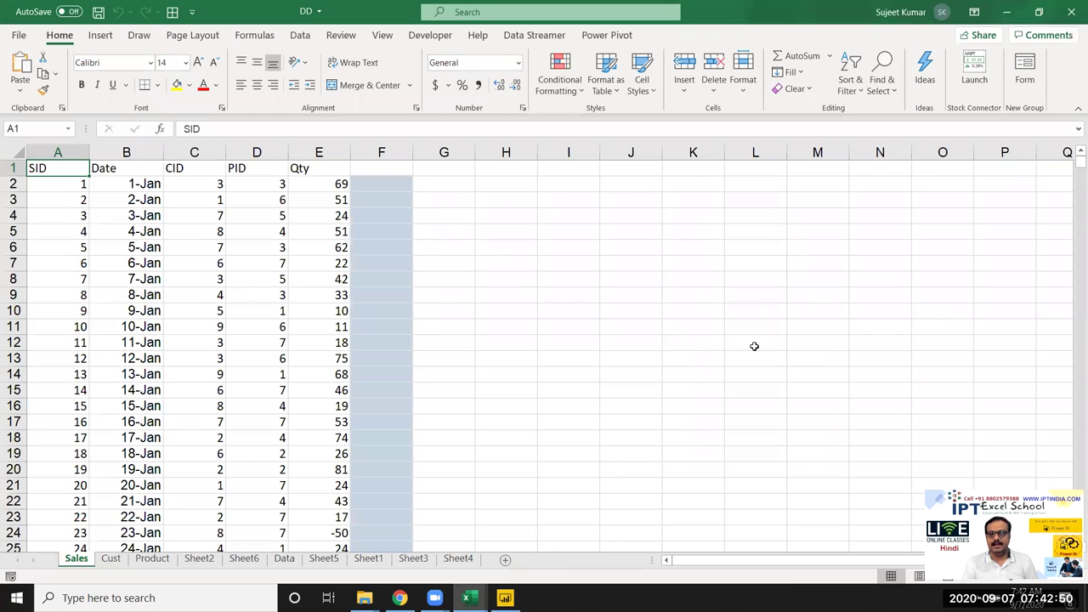
click(602, 266)
click(619, 231)
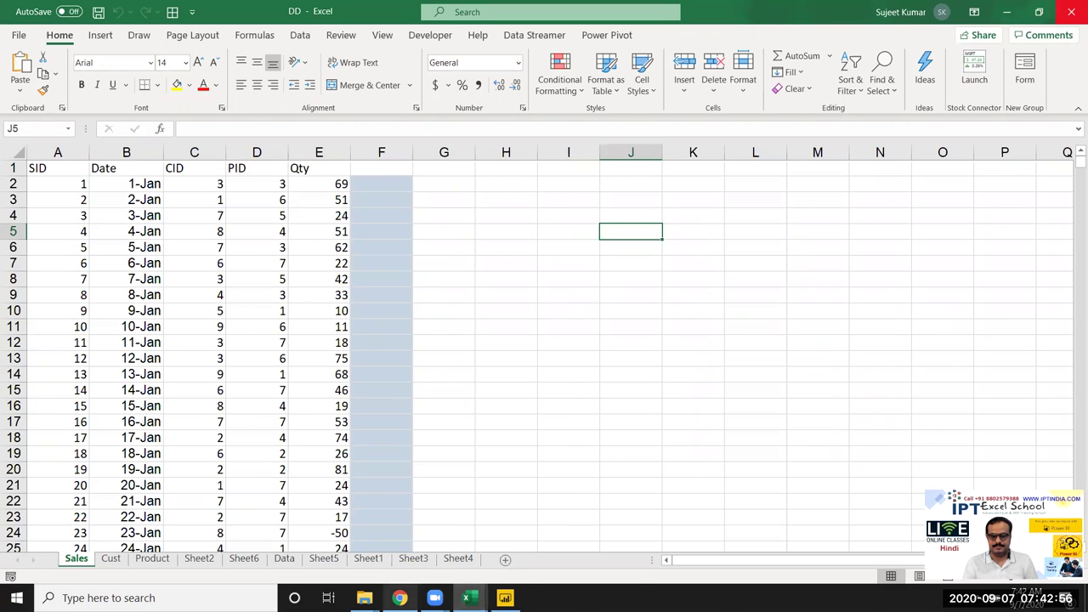
- Return to Power BI Desktop and list the common data sources under Get data
click(466, 597)
mouse_move(399, 598)
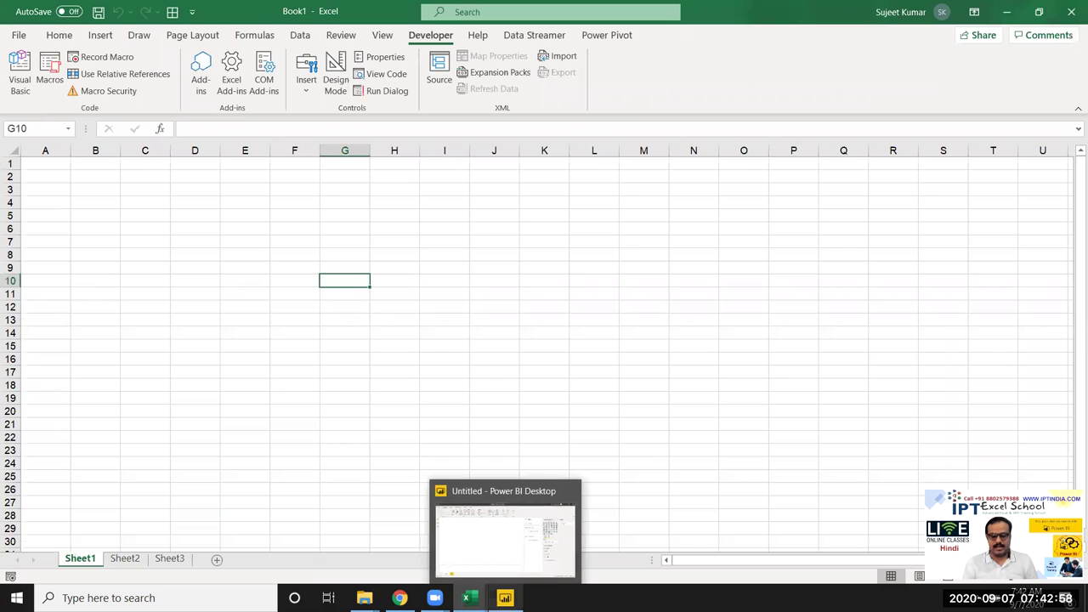
click(463, 532)
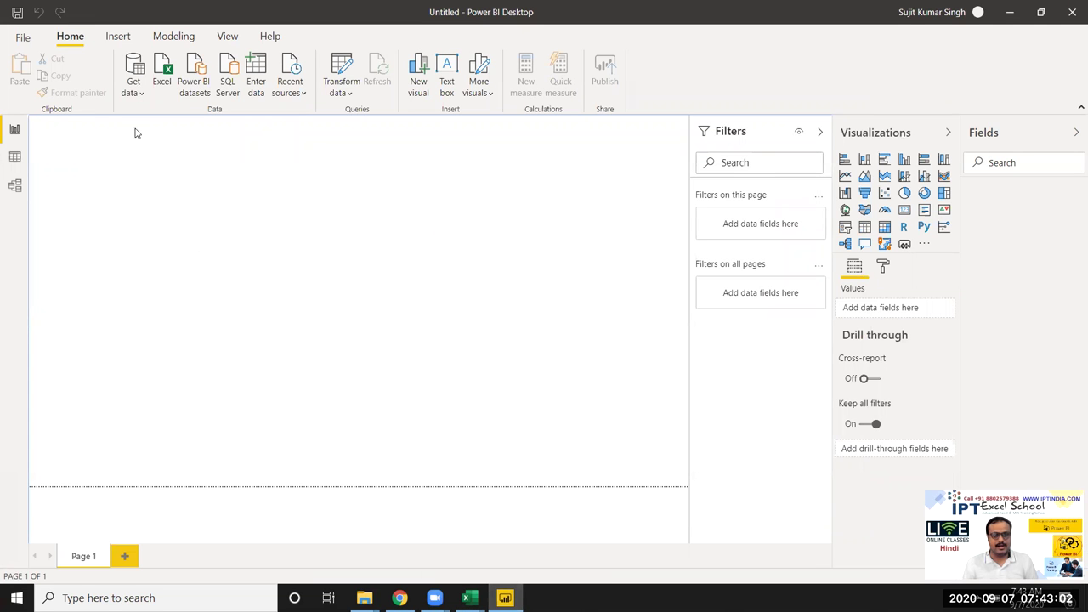
click(133, 92)
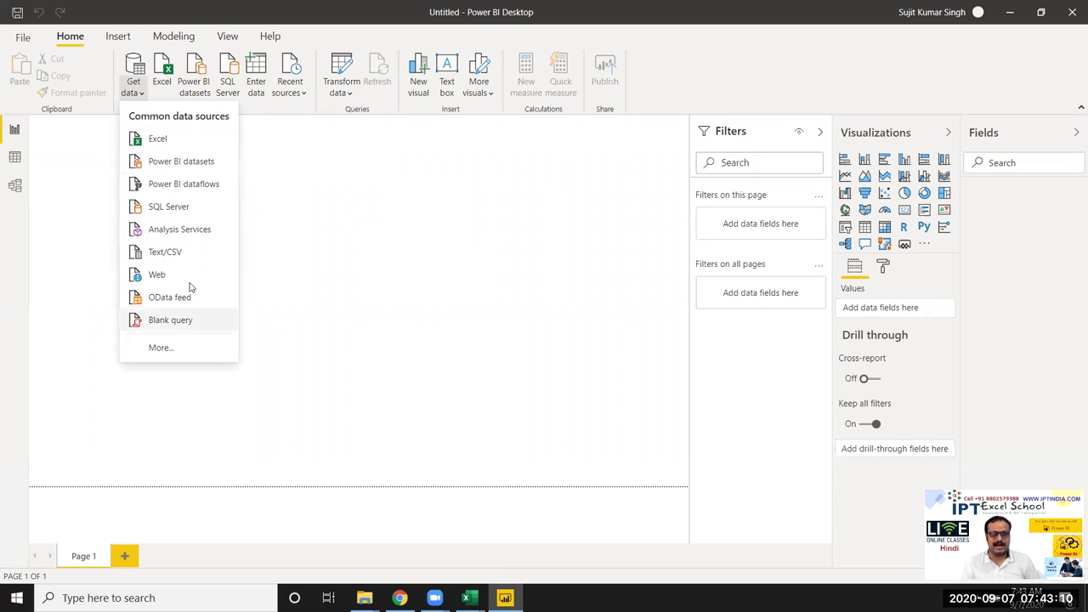
- Choose More... from the Get data list to show every connector
click(160, 348)
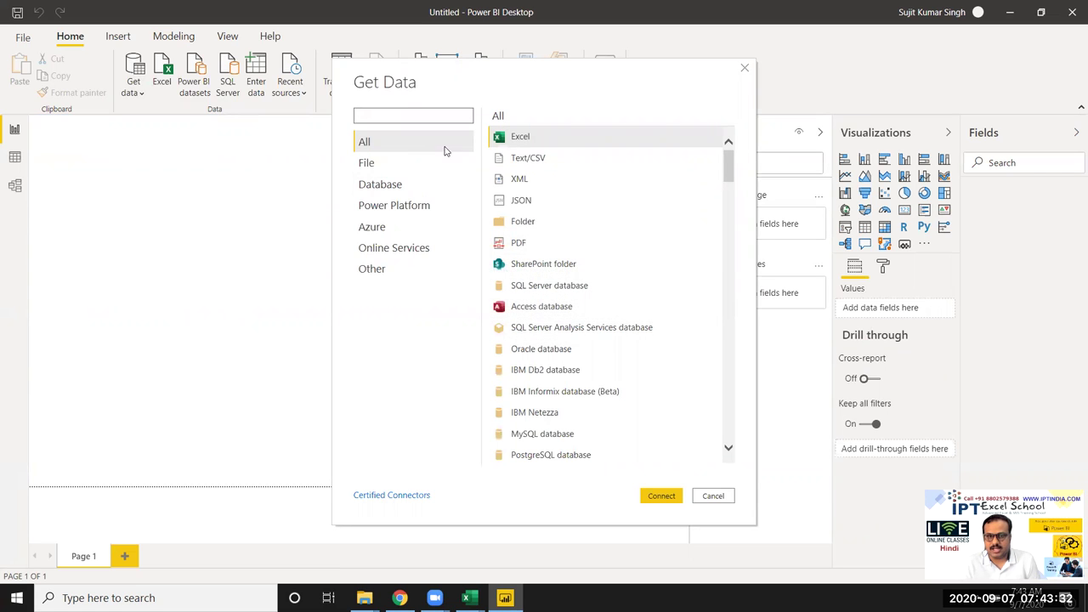
- Filter the Get Data dialog to the File category's seven connectors, Excel through SharePoint folder
mouse_move(729, 183)
mouse_down()
mouse_move(726, 197)
mouse_move(728, 137)
mouse_up()
click(366, 163)
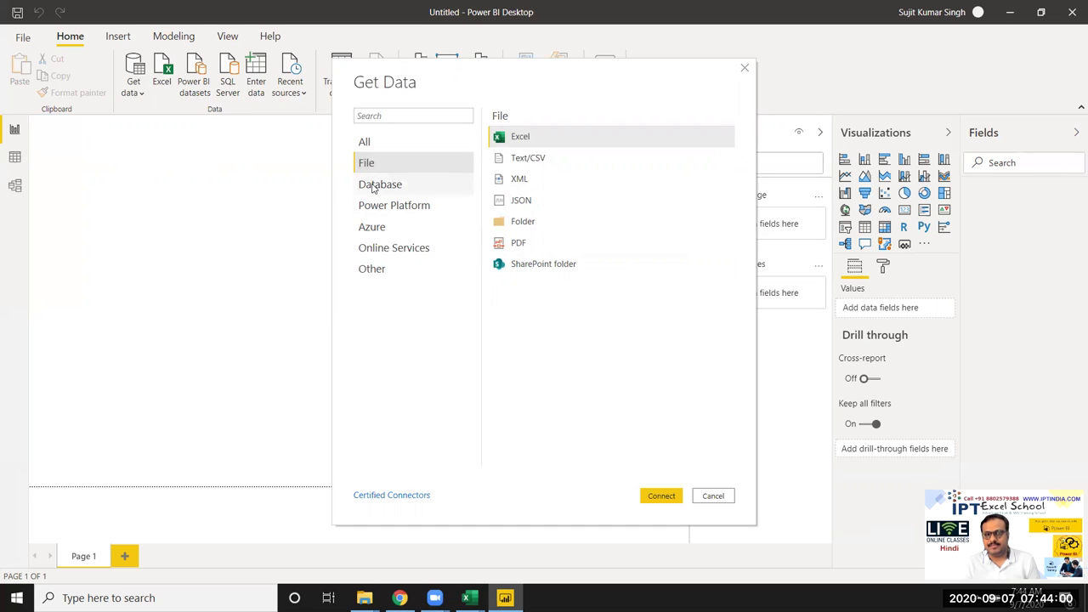
- Show the Database category and browse its connectors, from SQL Server database down past Impala
click(374, 188)
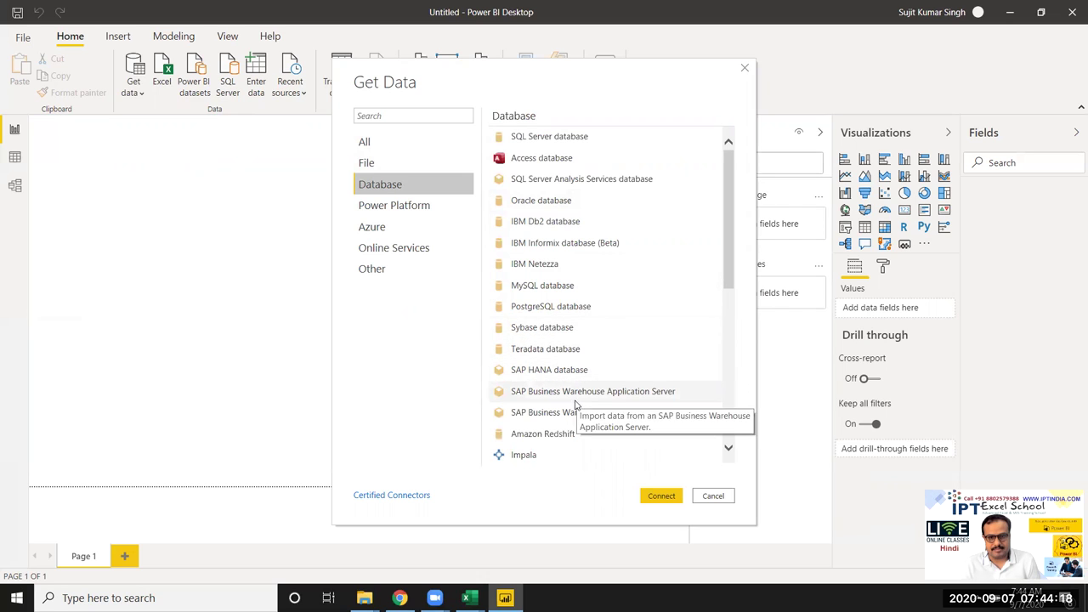
scroll(693, 407, down, 1)
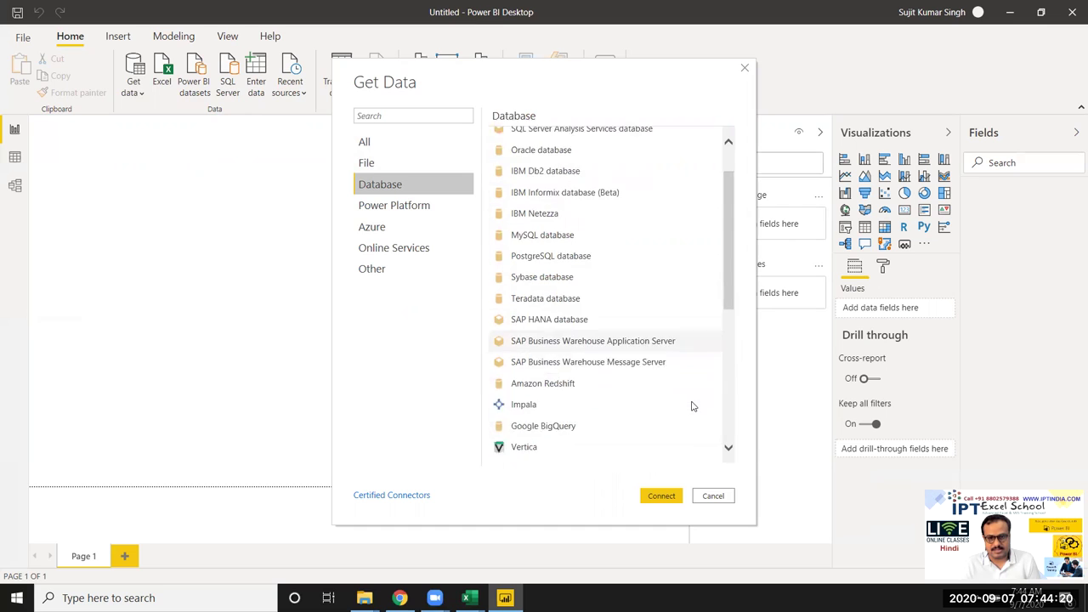
scroll(693, 406, down, 2)
scroll(693, 406, down, 1)
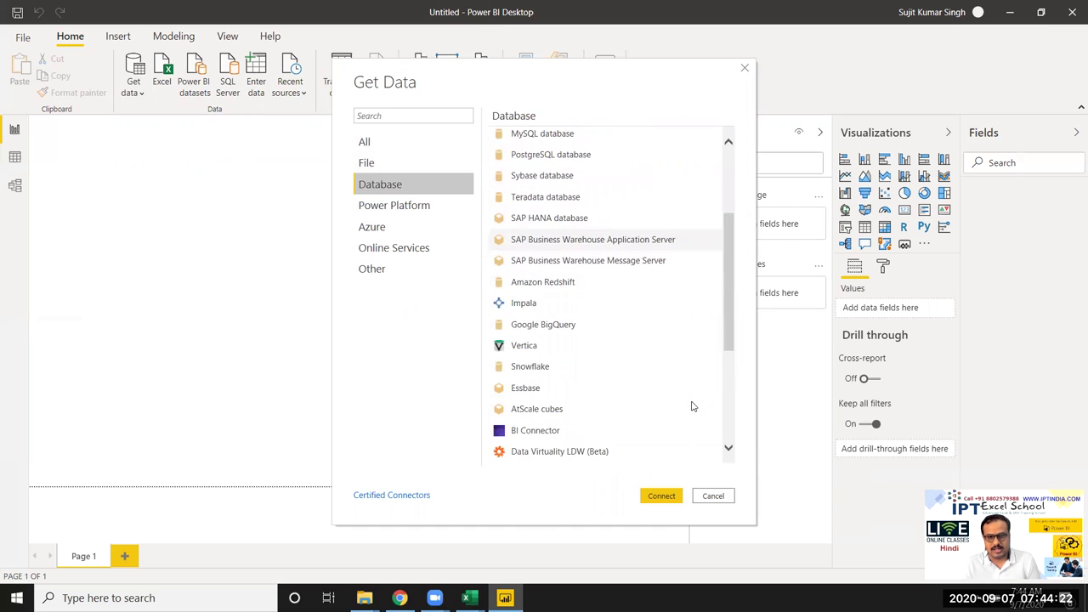
scroll(693, 406, down, 1)
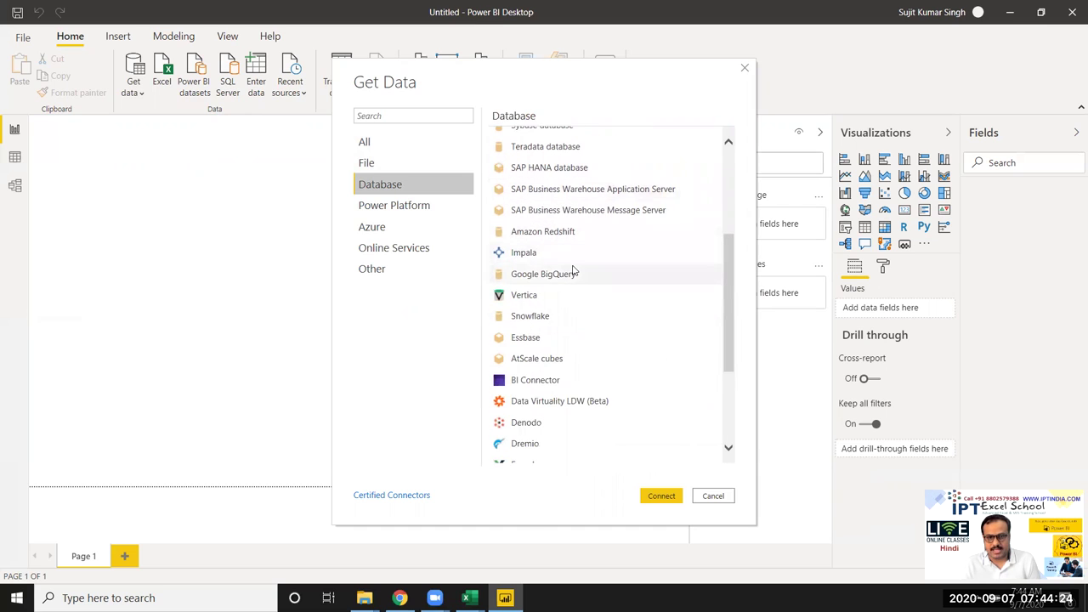
scroll(593, 337, down, 1)
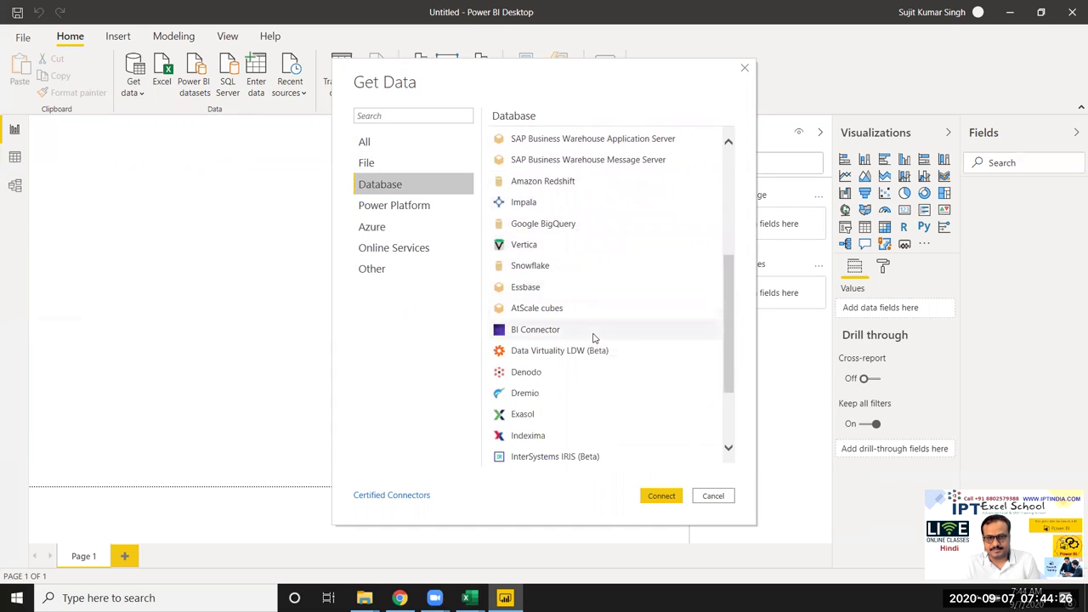
scroll(594, 337, down, 1)
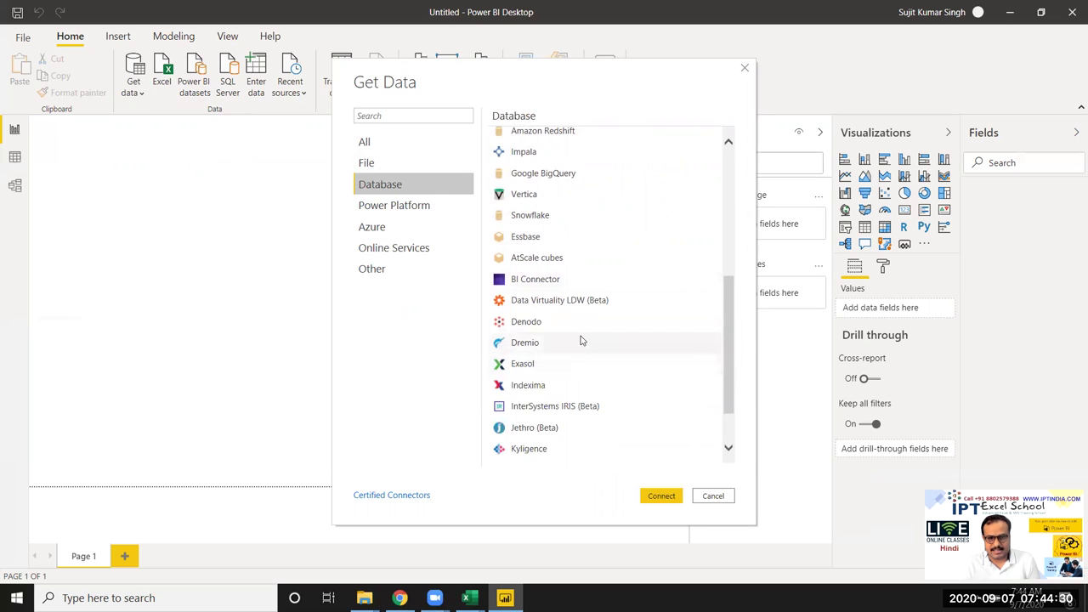
scroll(588, 392, down, 1)
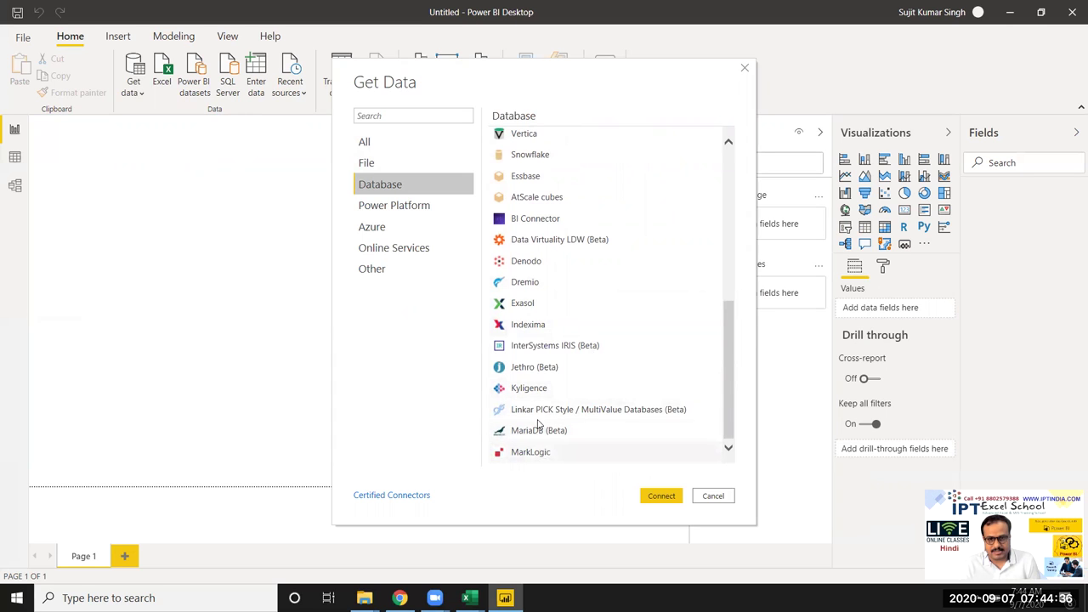
scroll(544, 374, up, 3)
scroll(543, 358, up, 3)
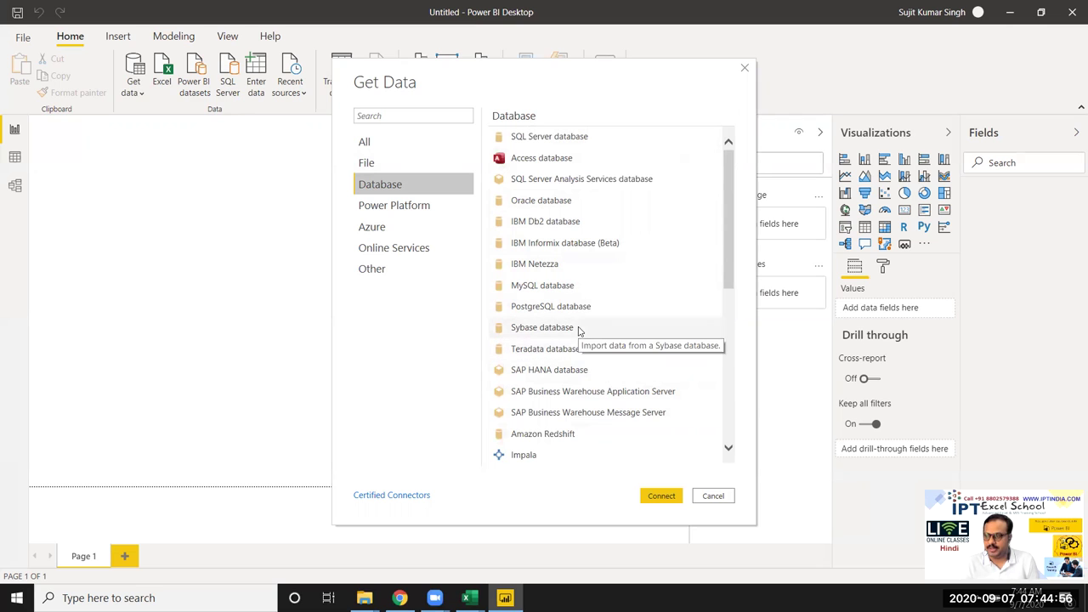
scroll(580, 349, down, 3)
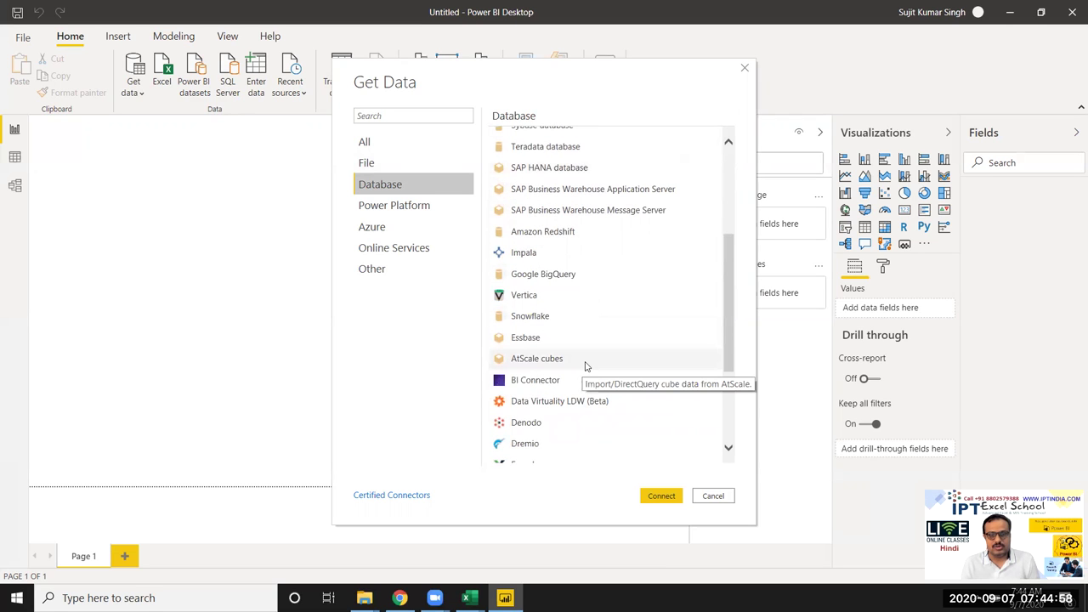
scroll(586, 325, up, 2)
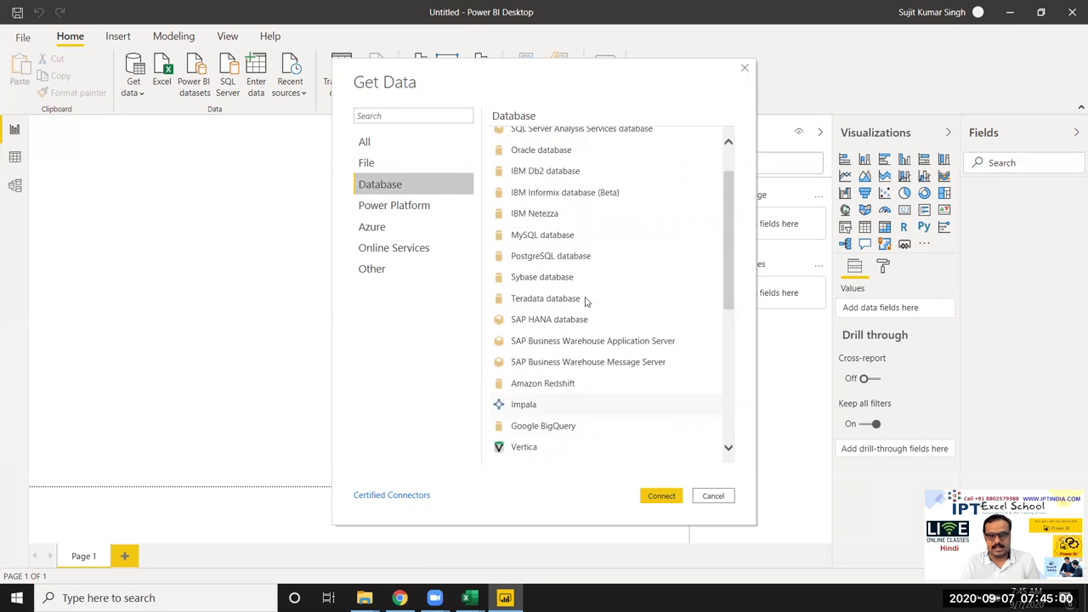
scroll(583, 299, down, 5)
scroll(585, 289, up, 5)
scroll(584, 275, up, 1)
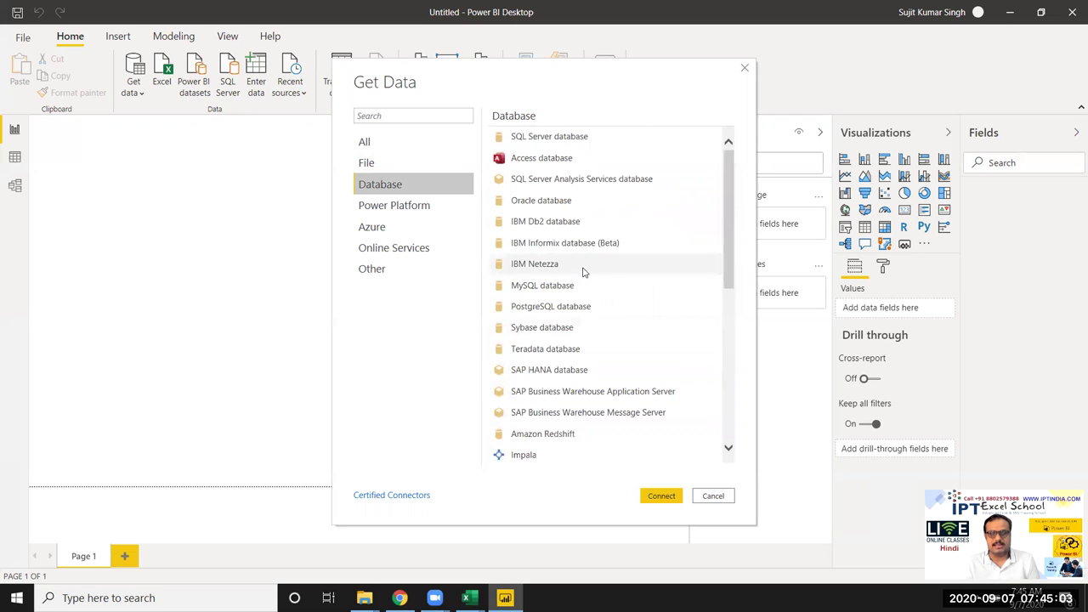
- Glance at Power Platform, then browse the Azure connectors from Azure SQL database to Azure Databricks
click(417, 213)
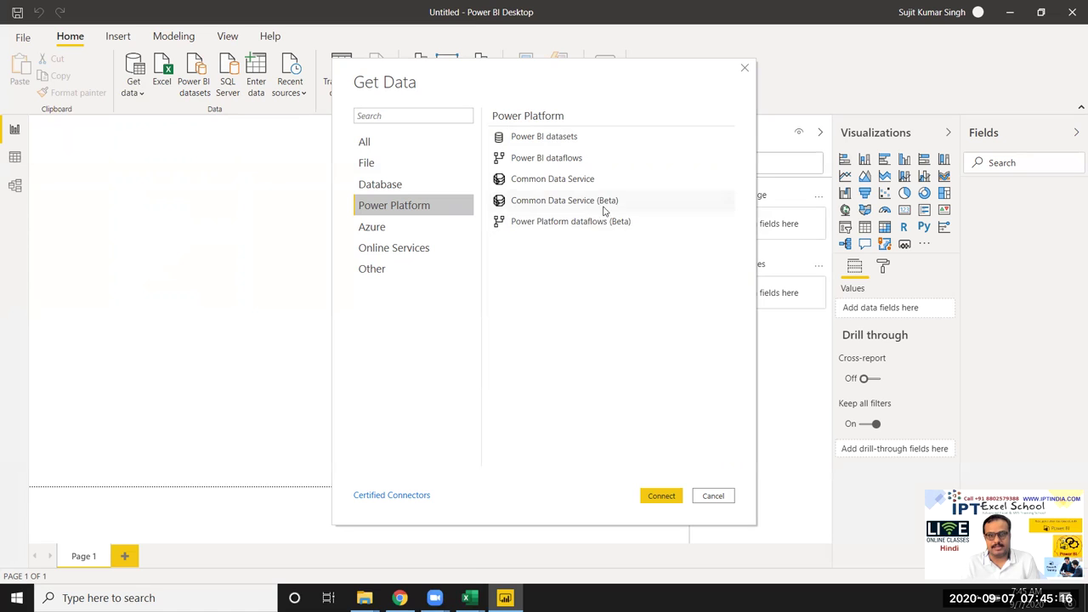
click(394, 231)
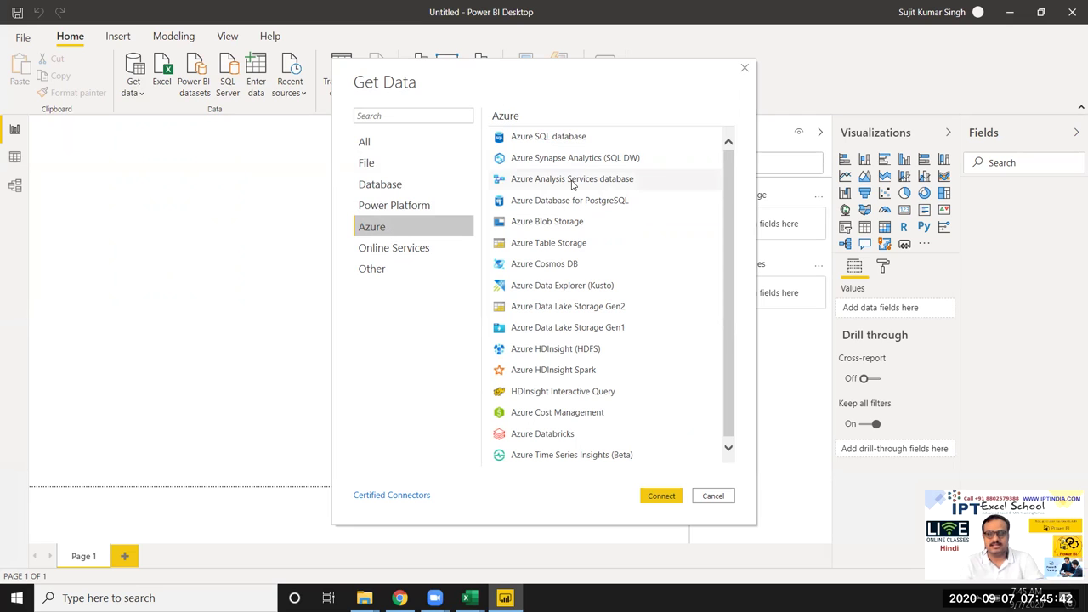
scroll(630, 217, down, 1)
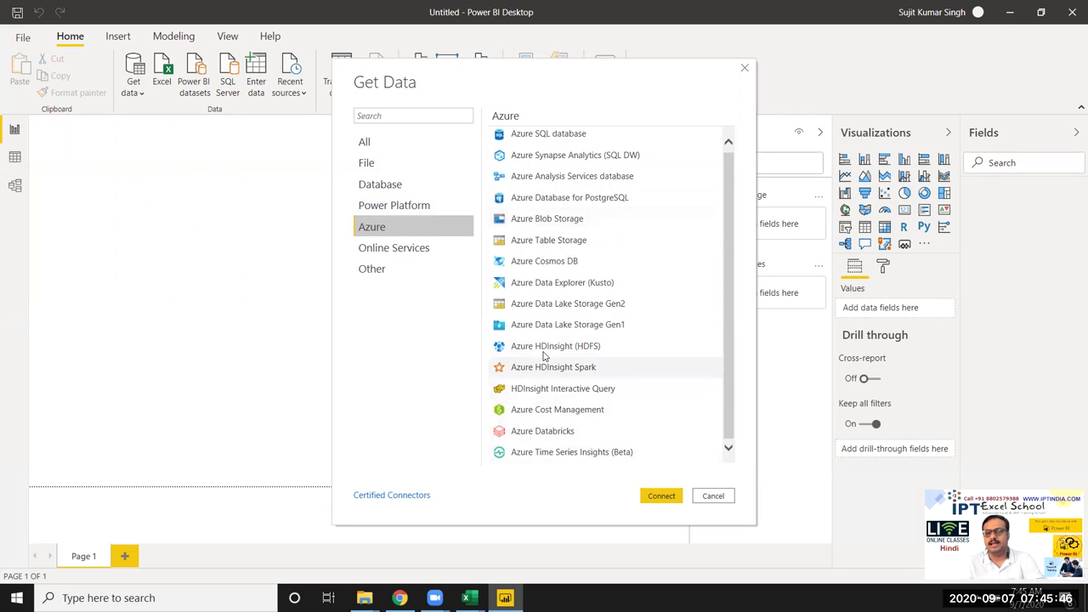
scroll(536, 160, up, 1)
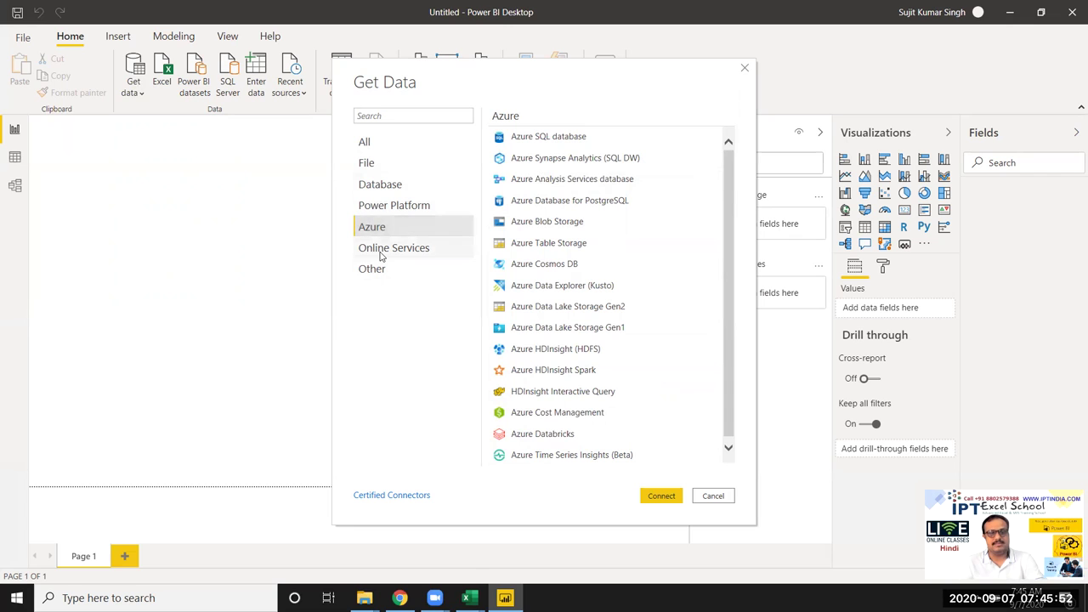
- Browse the Online Services connectors from Salesforce and Google Analytics down to Zoho Creator (Beta)
key(Down)
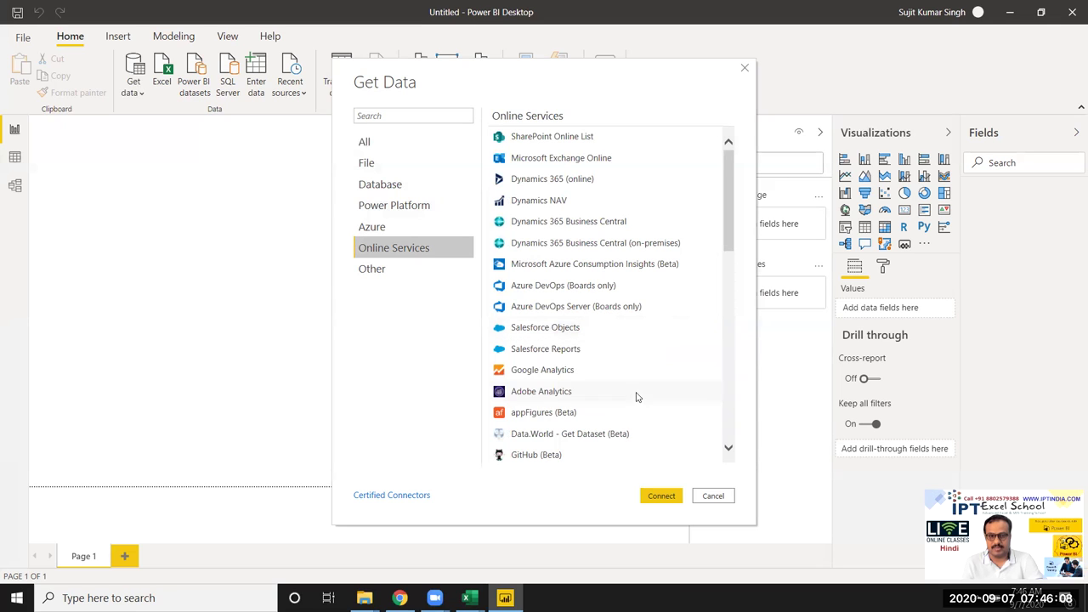
scroll(632, 380, down, 3)
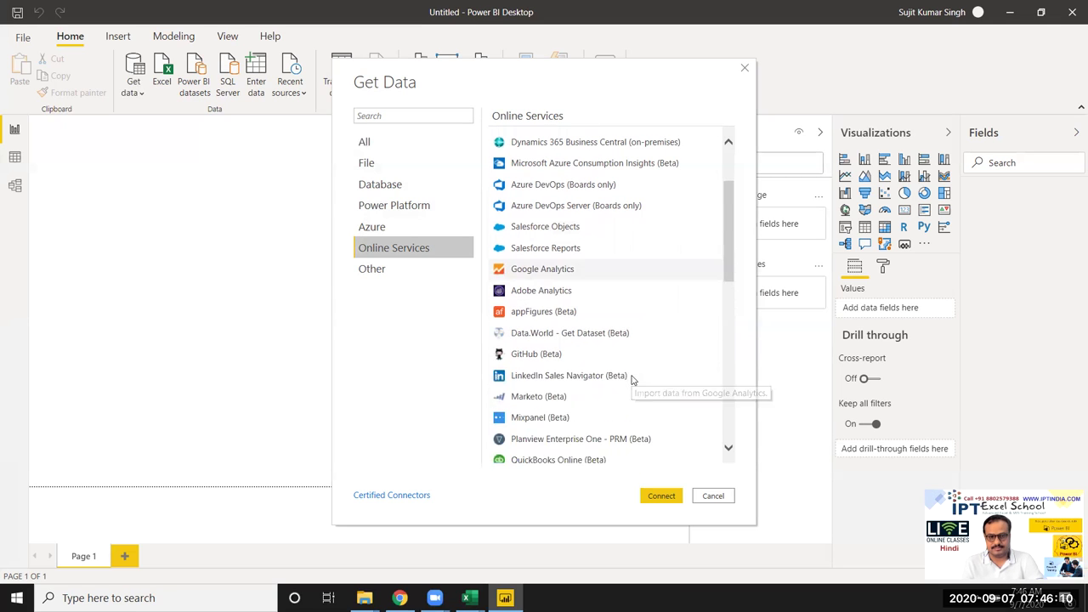
scroll(628, 367, down, 1)
scroll(622, 357, down, 1)
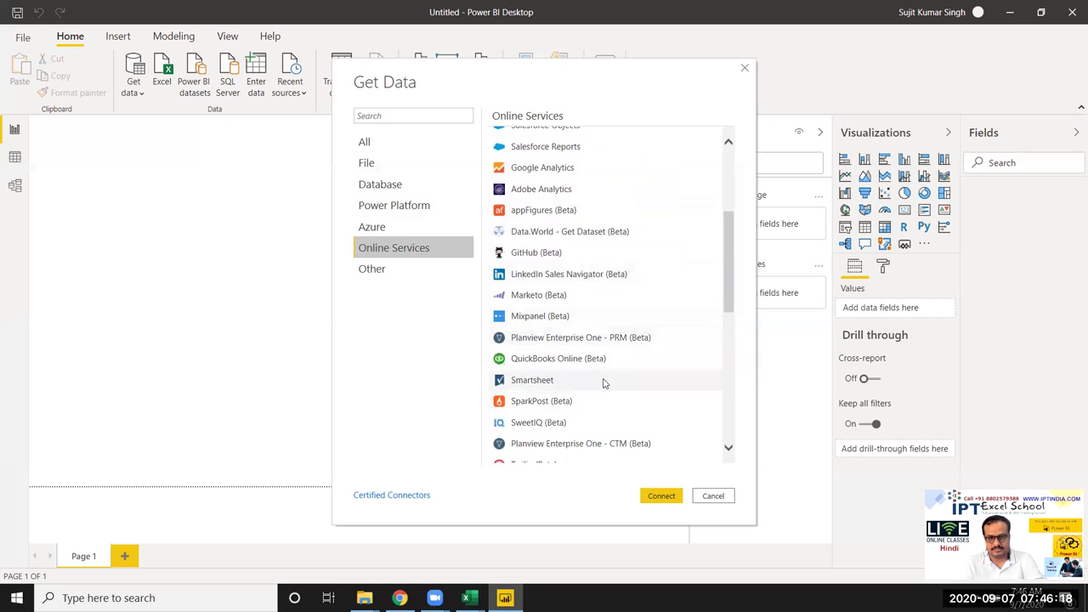
scroll(604, 383, down, 1)
scroll(604, 382, down, 1)
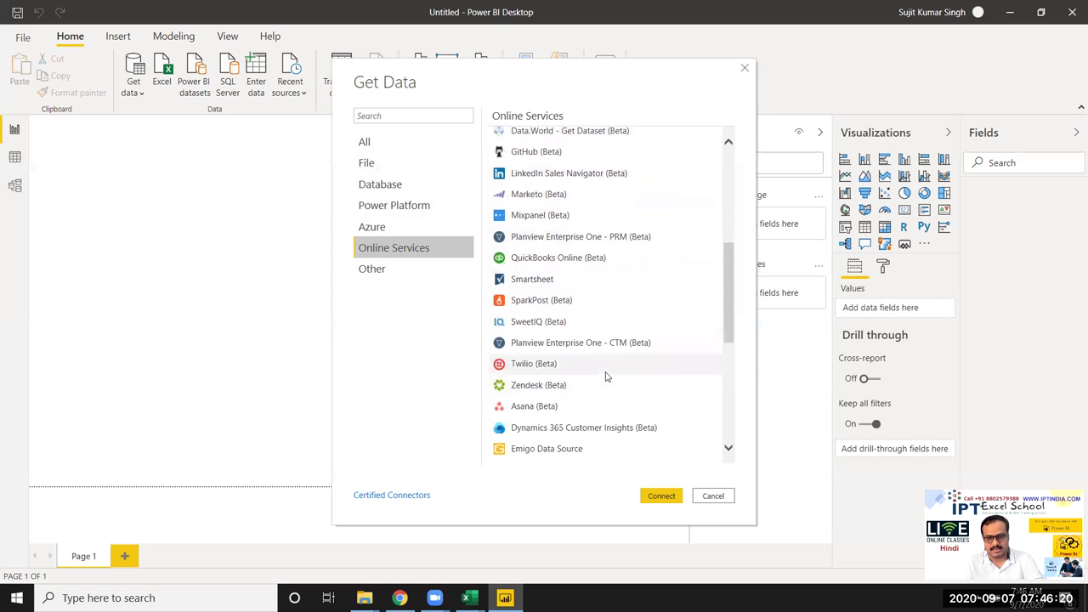
scroll(606, 377, down, 2)
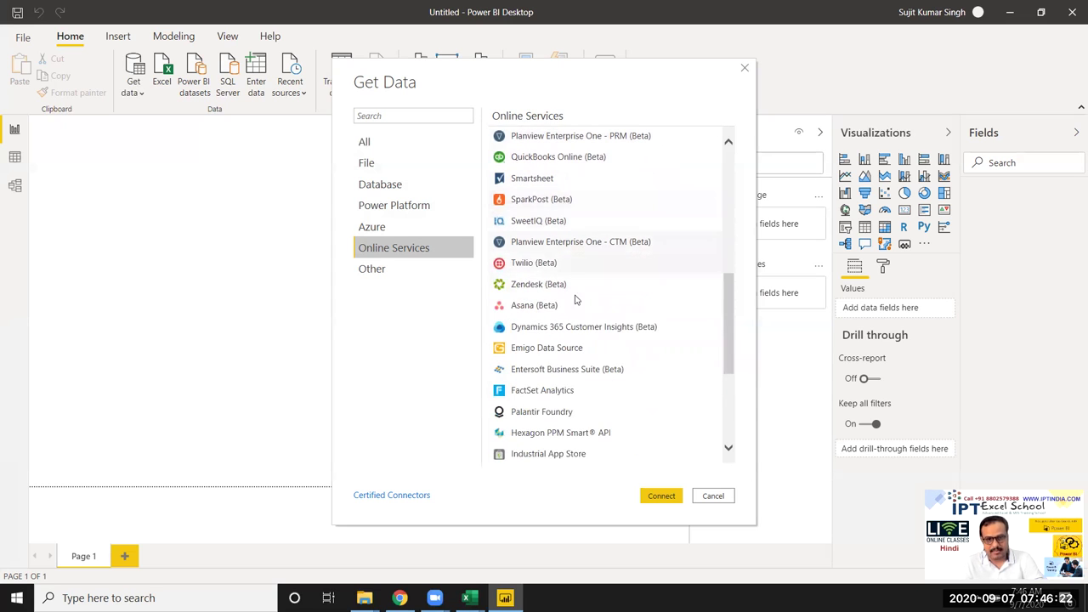
scroll(588, 350, down, 2)
scroll(593, 362, down, 1)
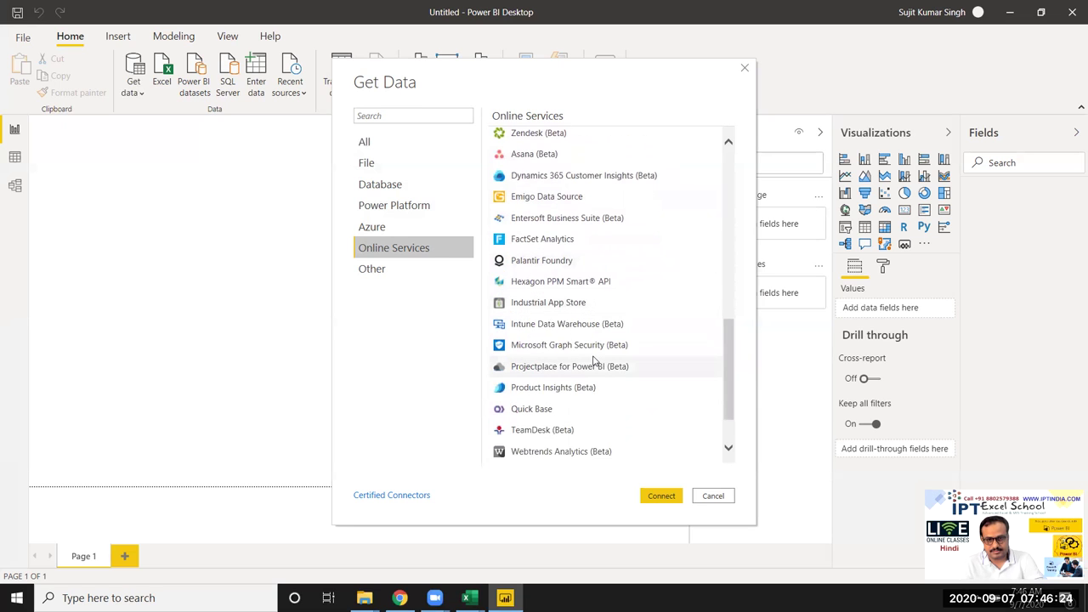
scroll(593, 361, down, 1)
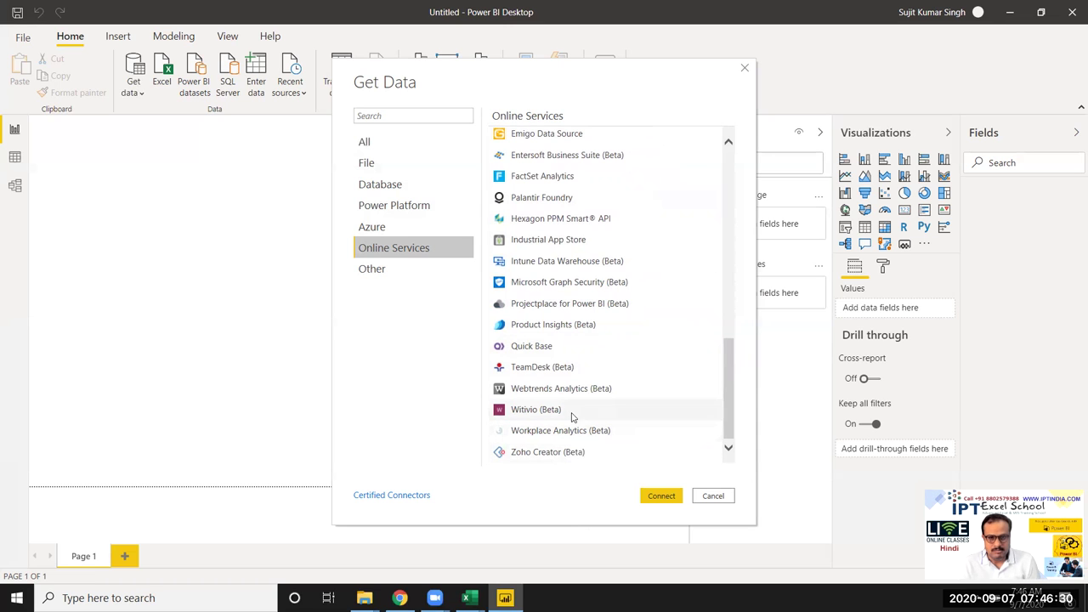
scroll(570, 391, up, 1)
scroll(570, 390, up, 2)
scroll(569, 389, up, 1)
scroll(570, 383, up, 1)
scroll(571, 378, up, 1)
scroll(572, 375, up, 2)
scroll(572, 375, up, 1)
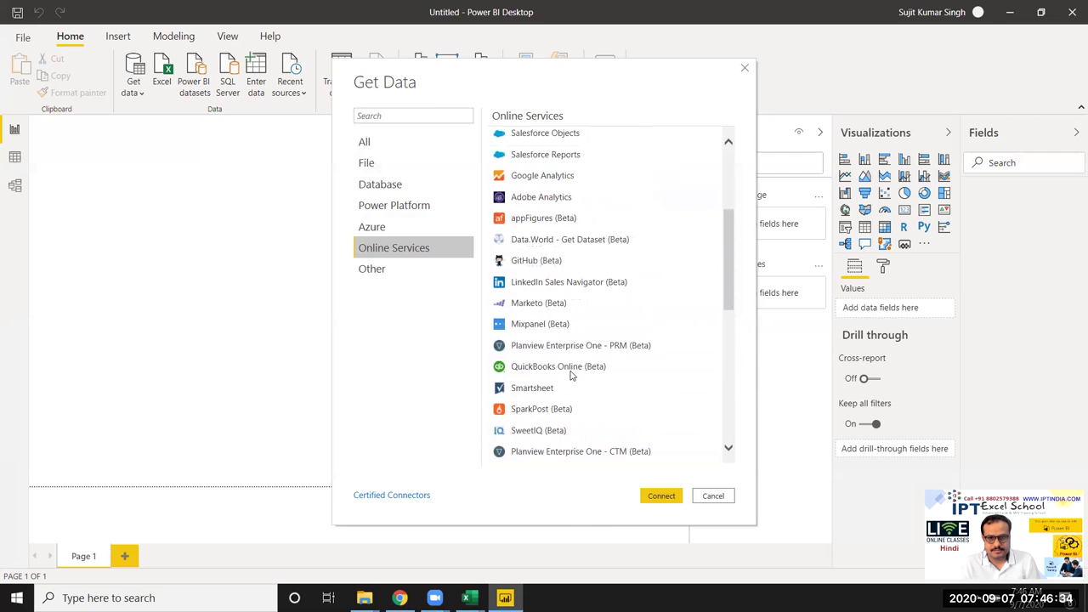
scroll(571, 375, up, 2)
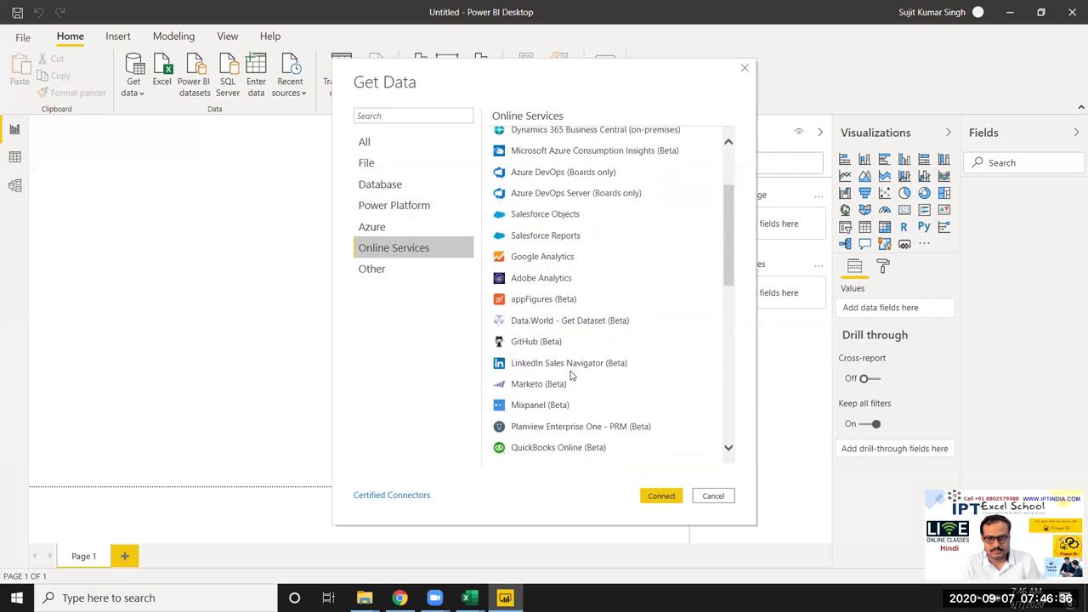
scroll(571, 375, up, 3)
scroll(572, 375, down, 3)
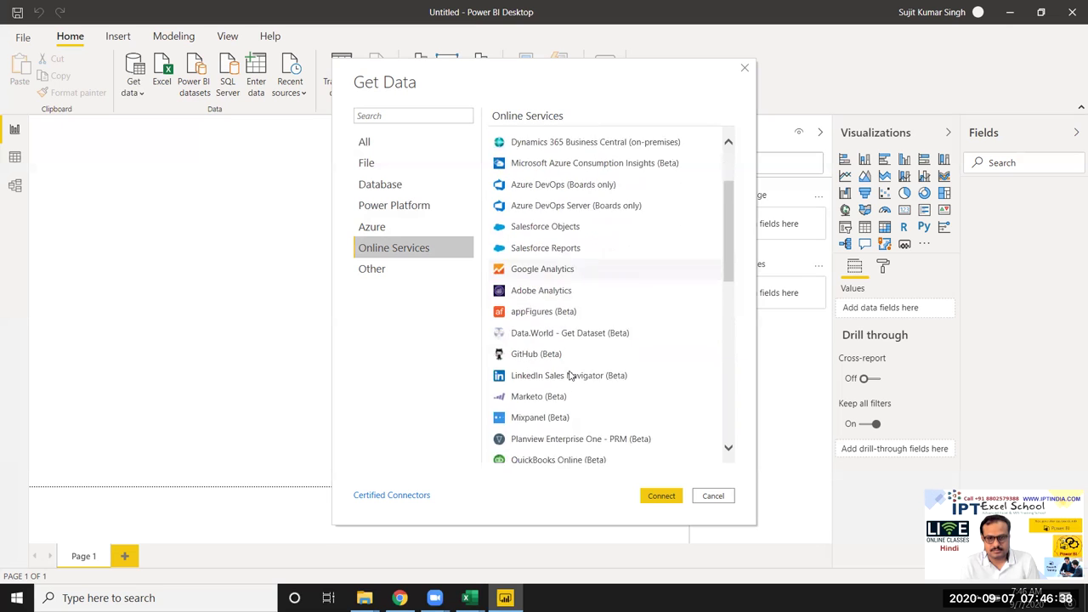
scroll(571, 375, down, 1)
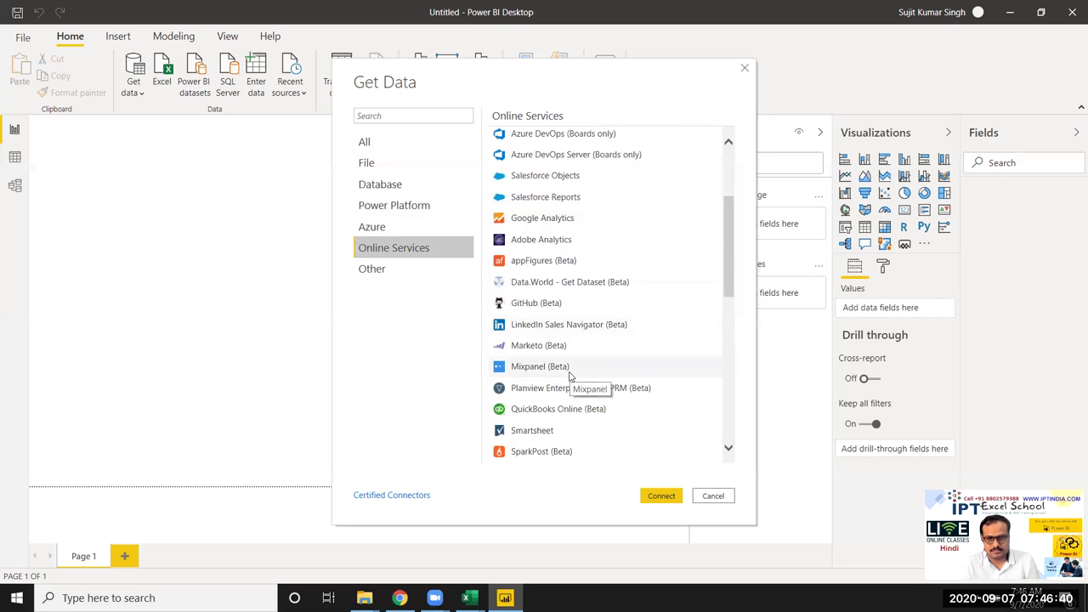
scroll(569, 375, down, 1)
scroll(570, 375, down, 3)
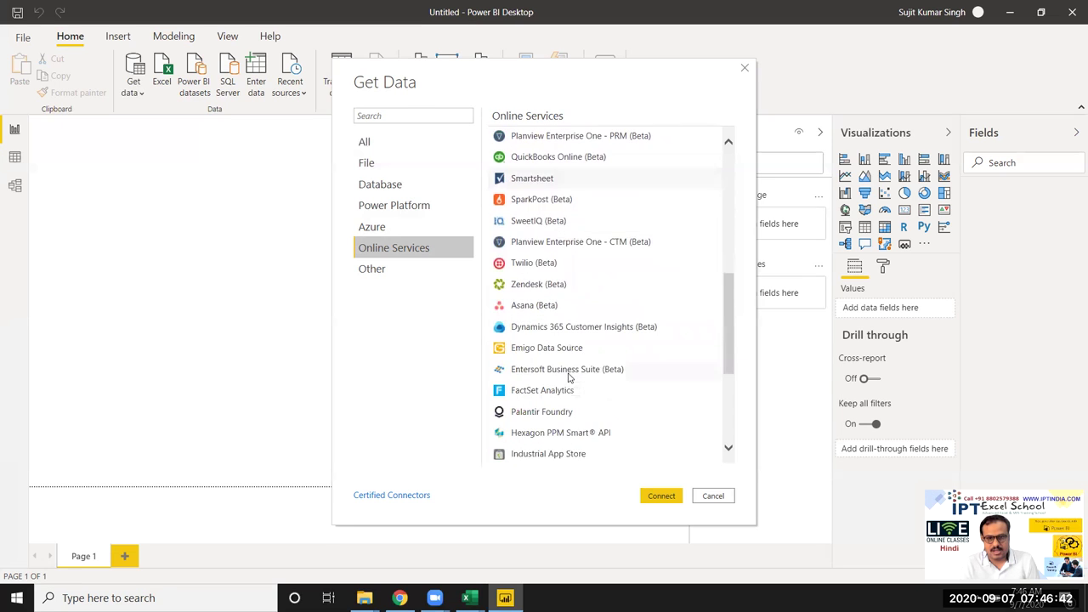
scroll(570, 375, down, 2)
scroll(570, 375, down, 1)
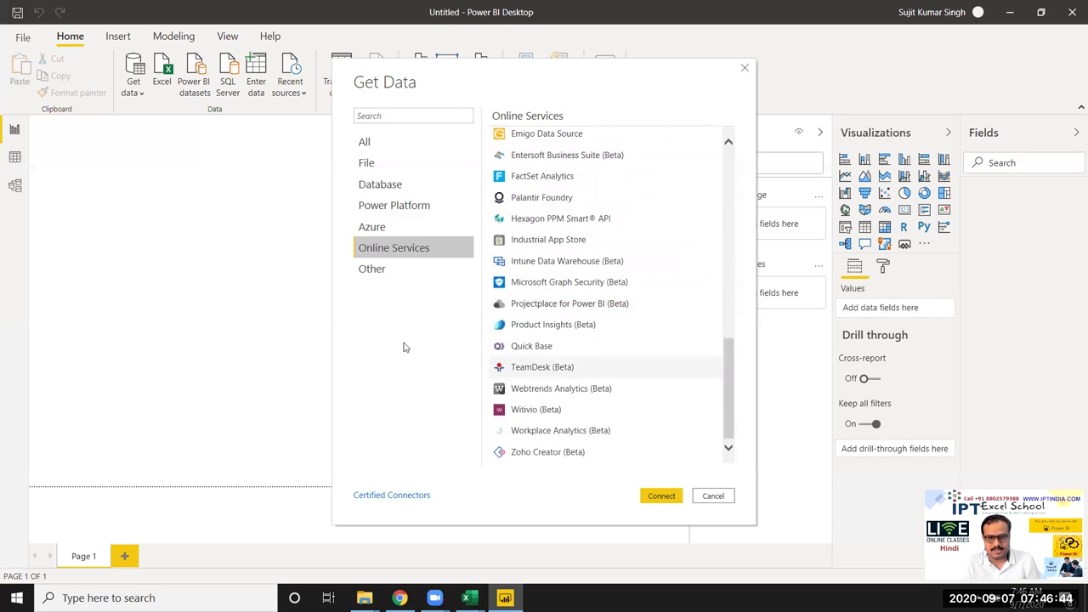
- Browse the Other category's connectors, from Web and SharePoint list down to Blank Query
click(416, 273)
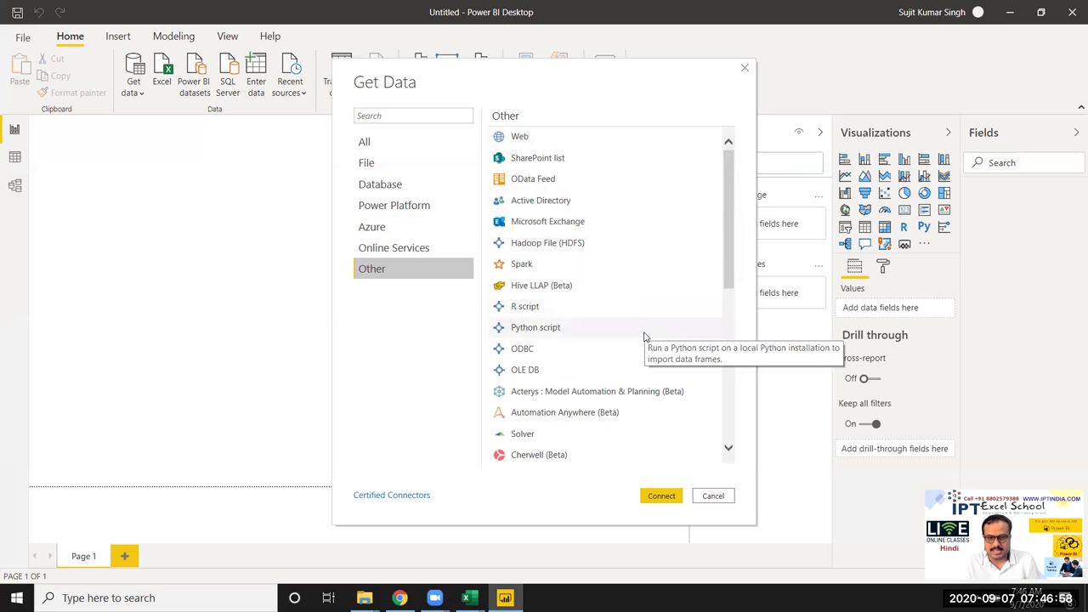
scroll(651, 360, down, 2)
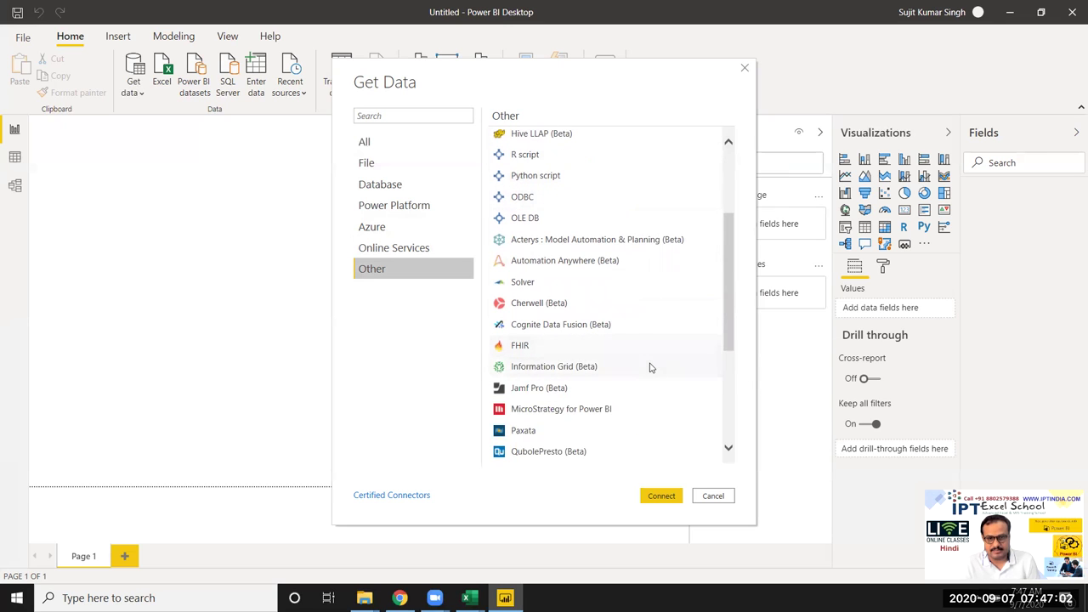
scroll(652, 368, down, 1)
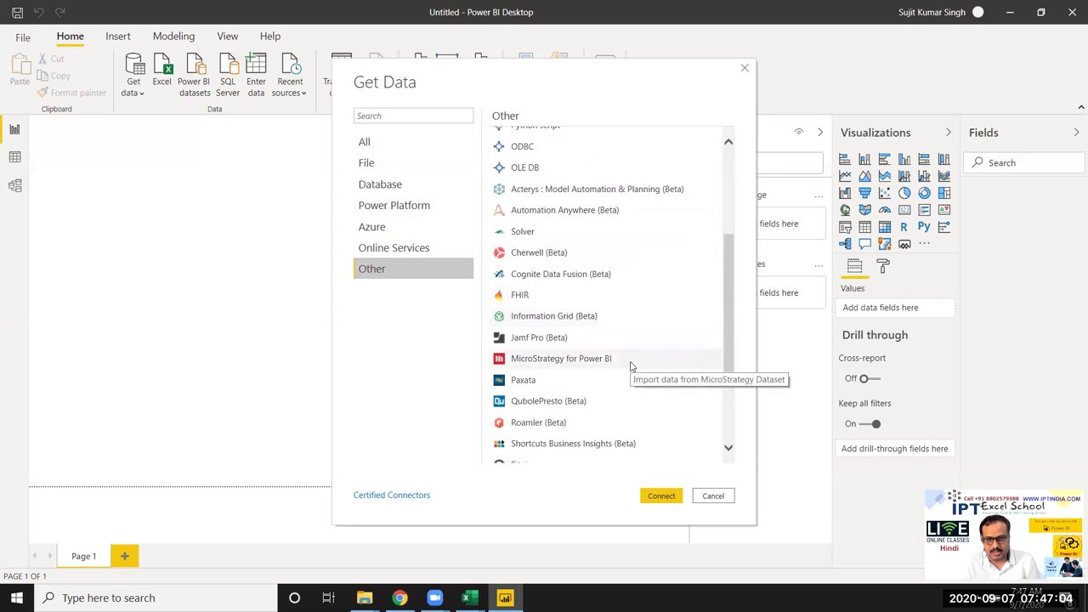
scroll(640, 378, down, 2)
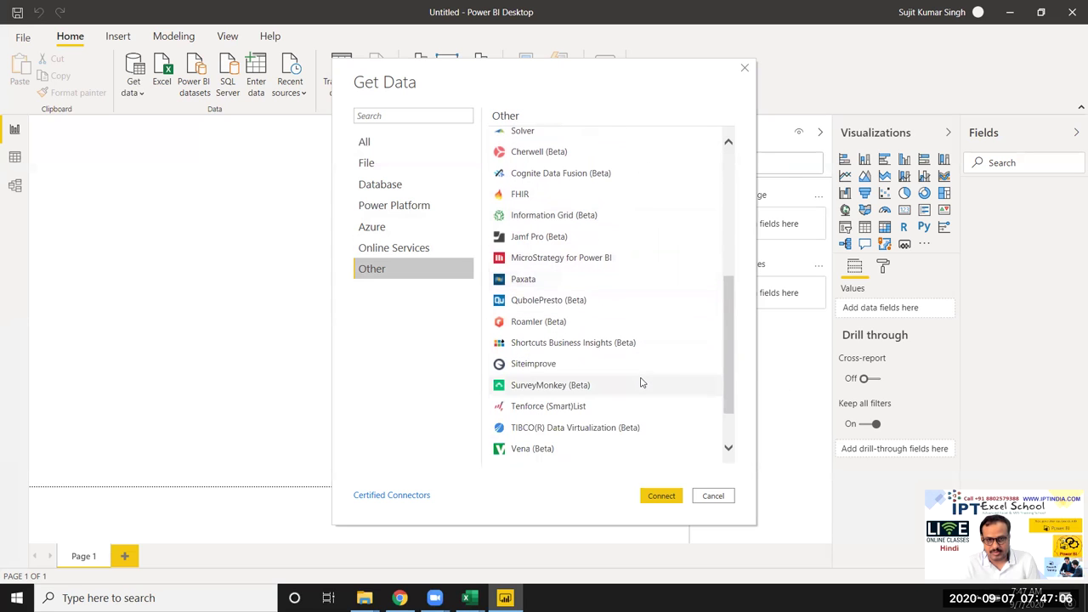
scroll(624, 406, down, 1)
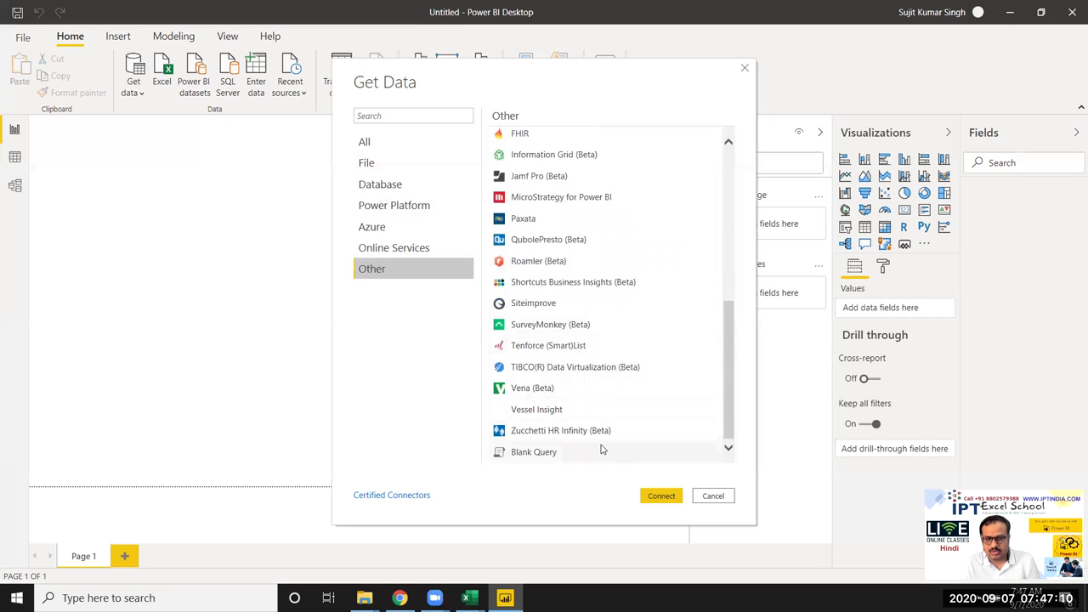
scroll(597, 412, up, 1)
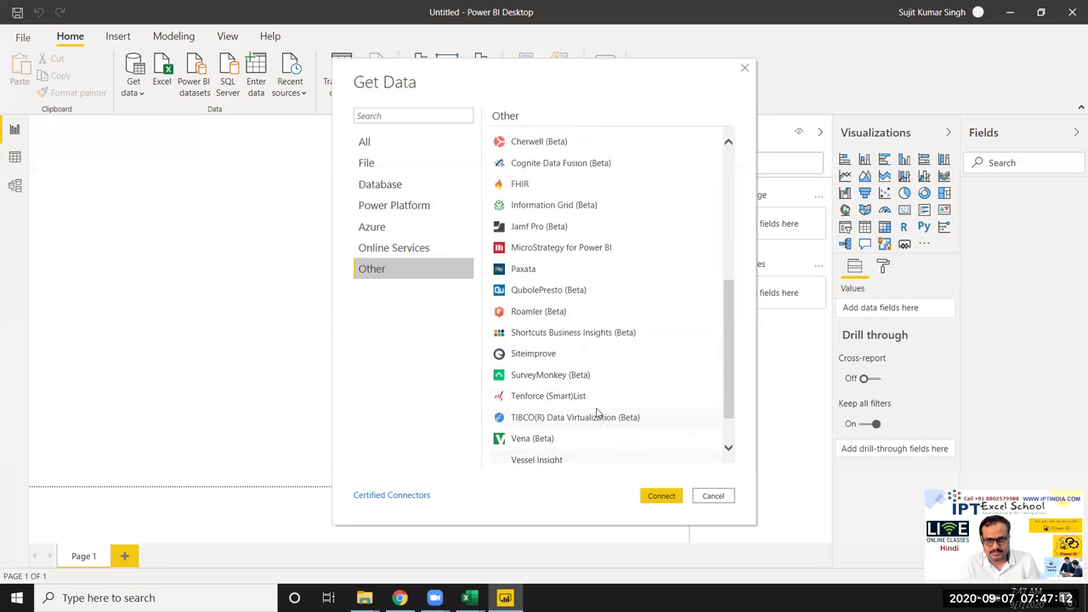
scroll(597, 412, up, 2)
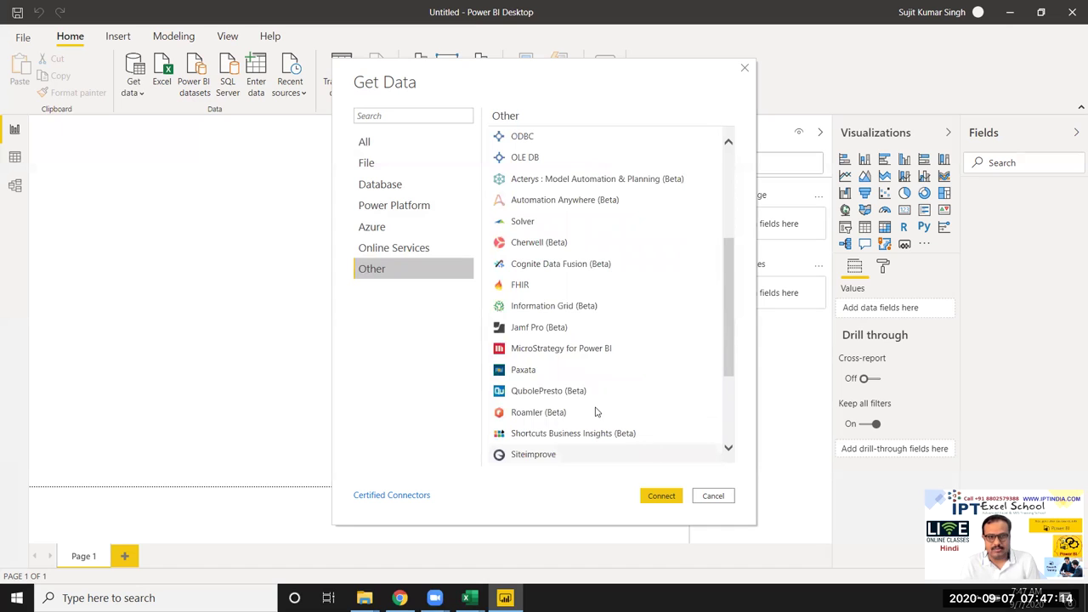
scroll(595, 413, up, 4)
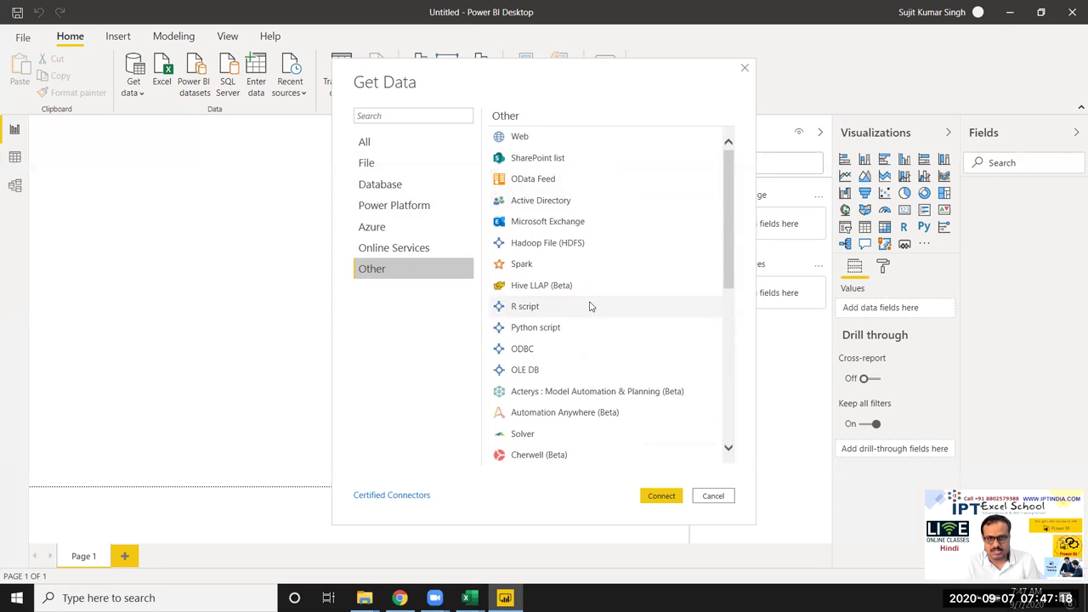
scroll(591, 306, down, 5)
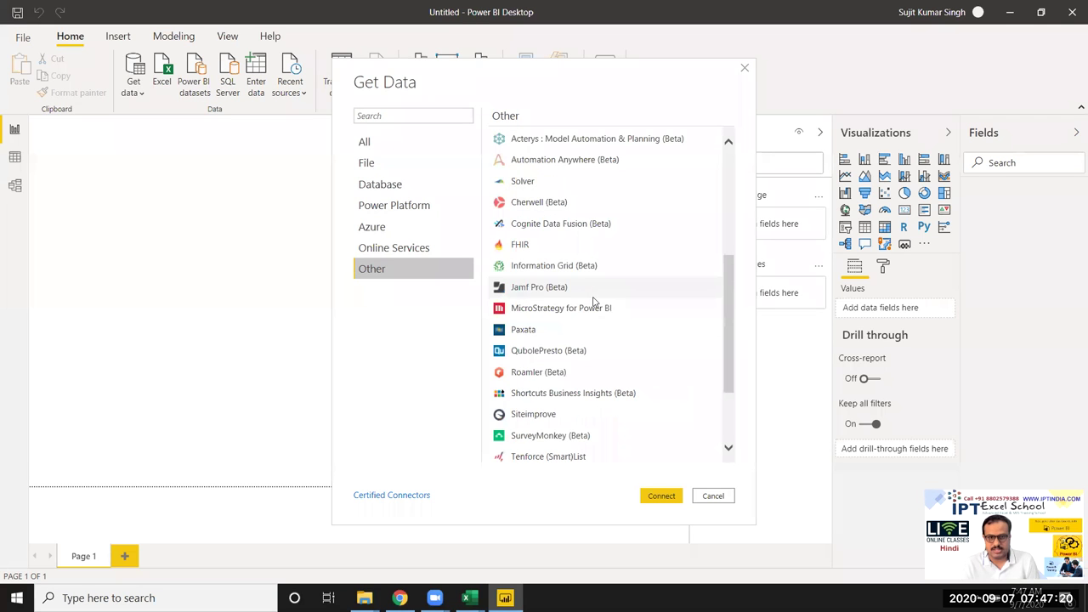
scroll(592, 306, down, 2)
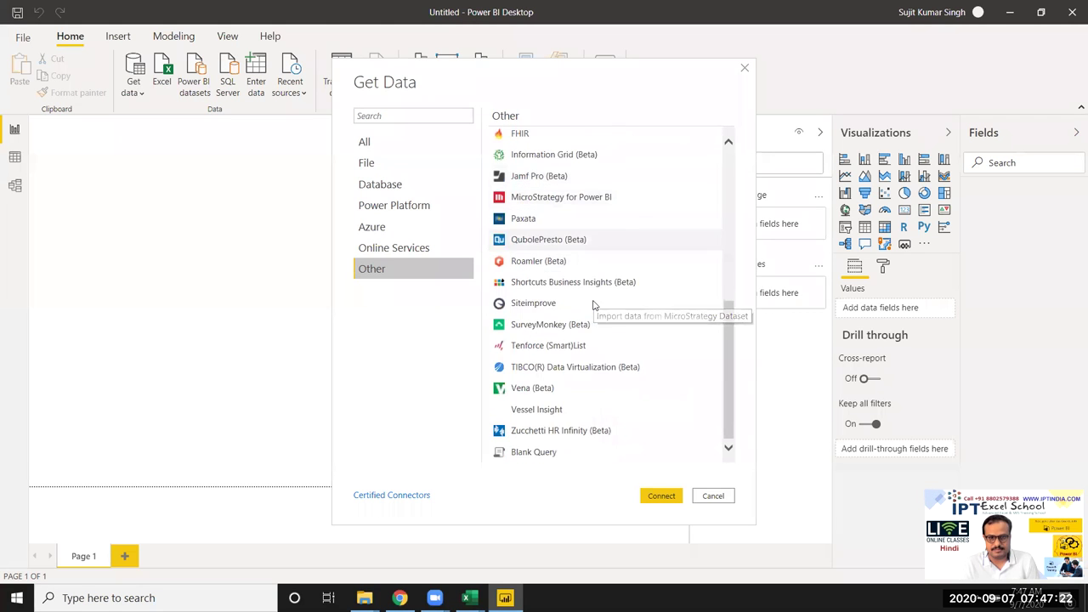
scroll(598, 306, up, 5)
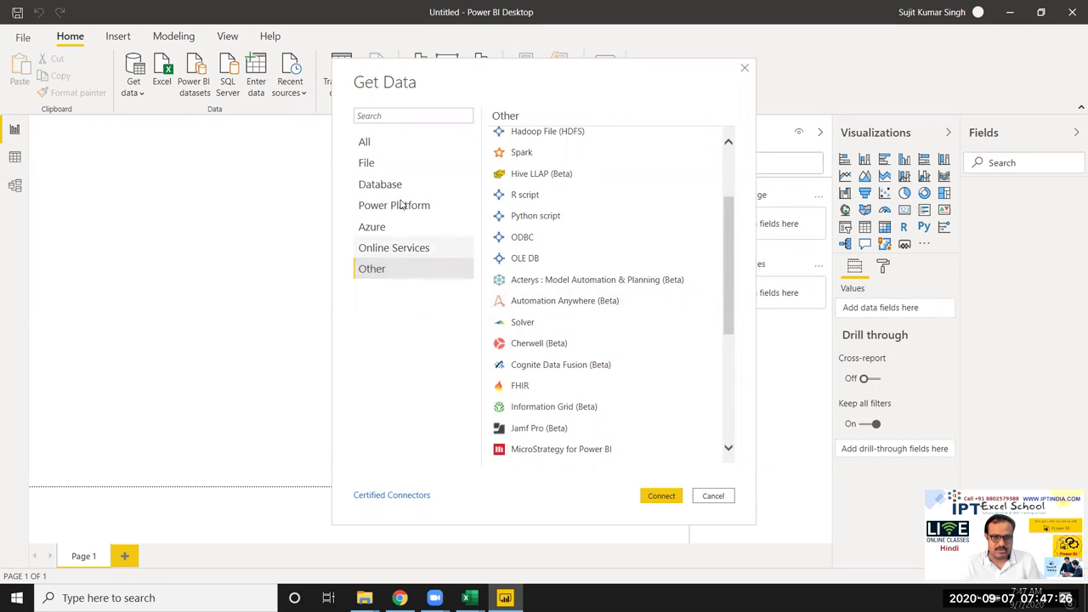
- Start an Excel workbook import and select the DataS file in the MF folder
click(382, 170)
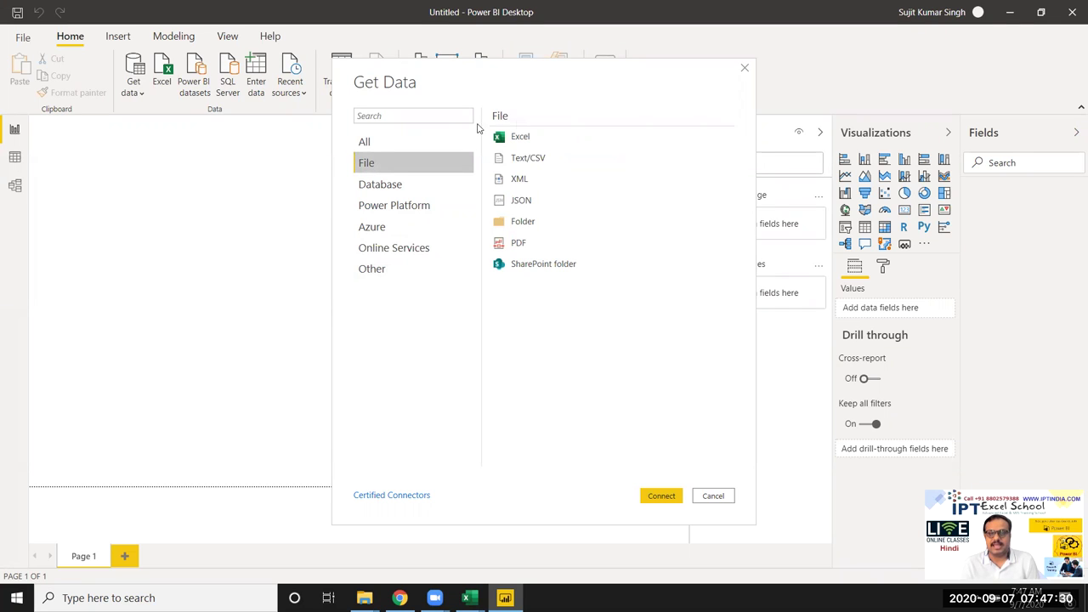
click(527, 140)
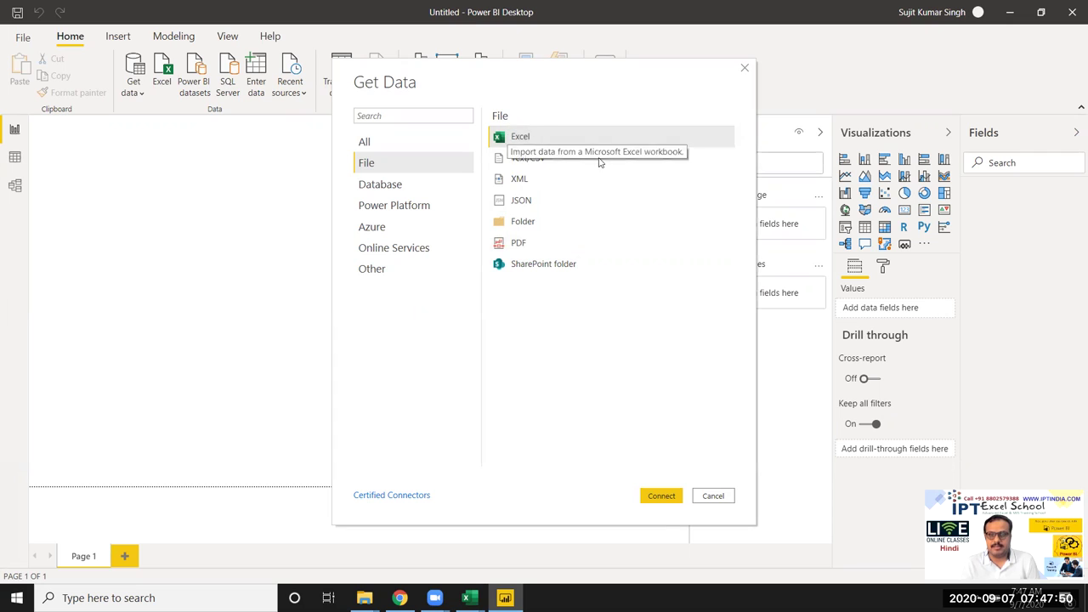
click(665, 500)
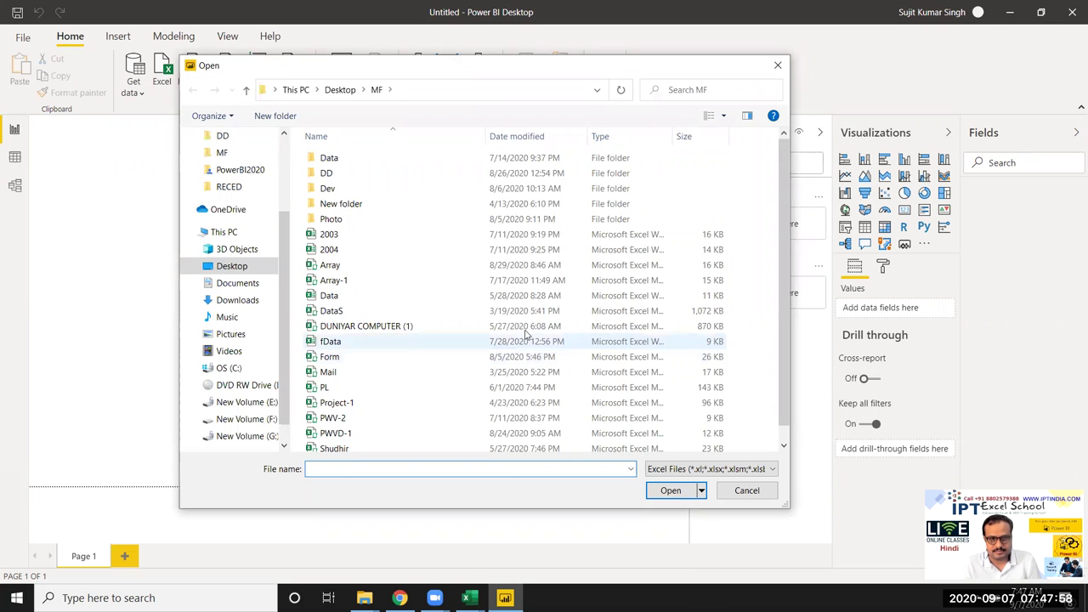
scroll(403, 396, down, 1)
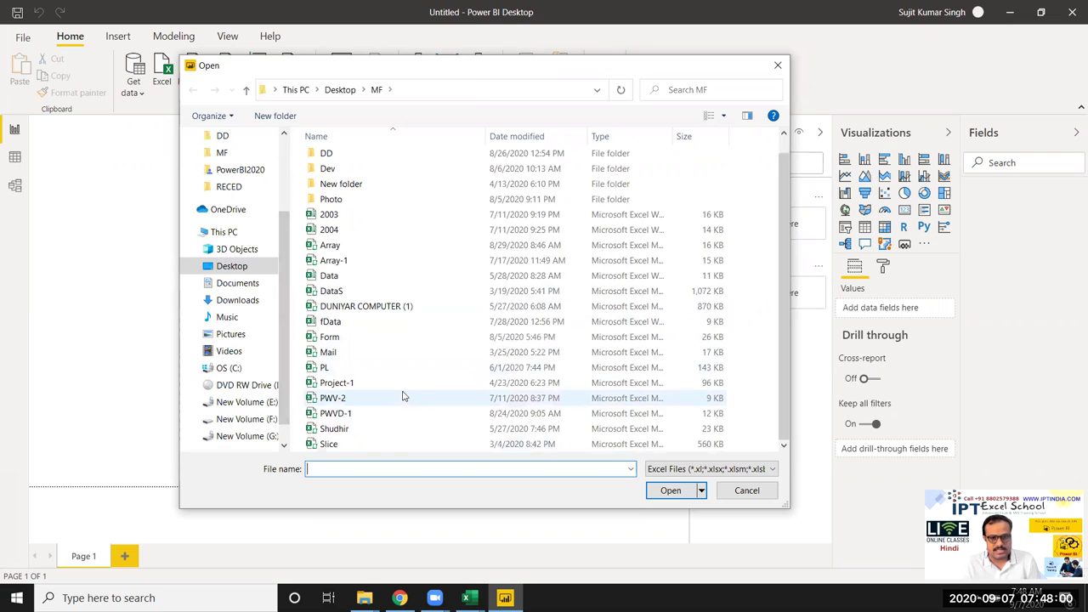
scroll(400, 446, up, 1)
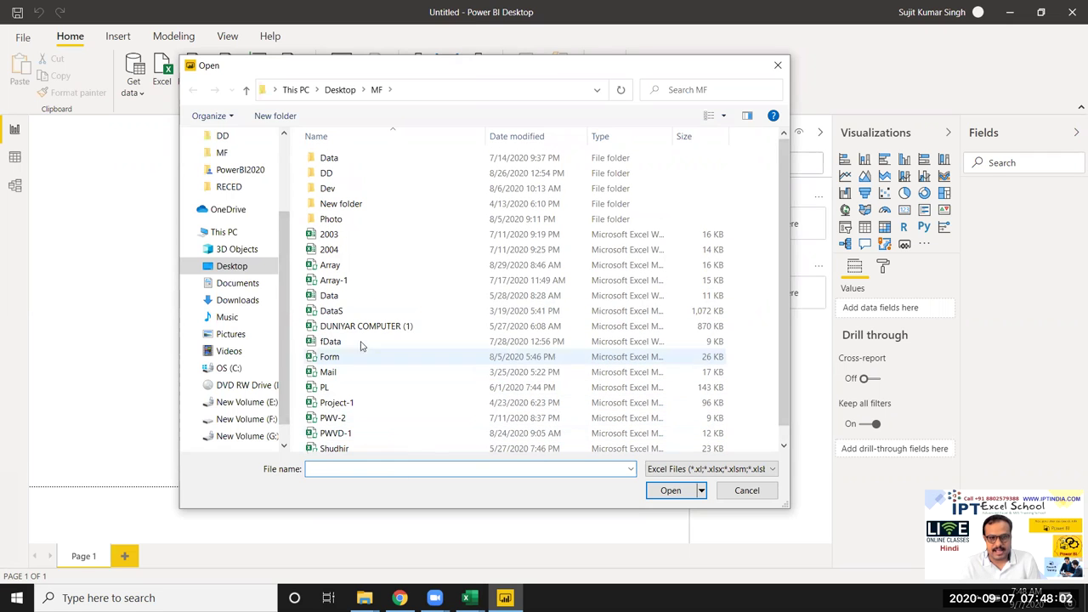
click(359, 312)
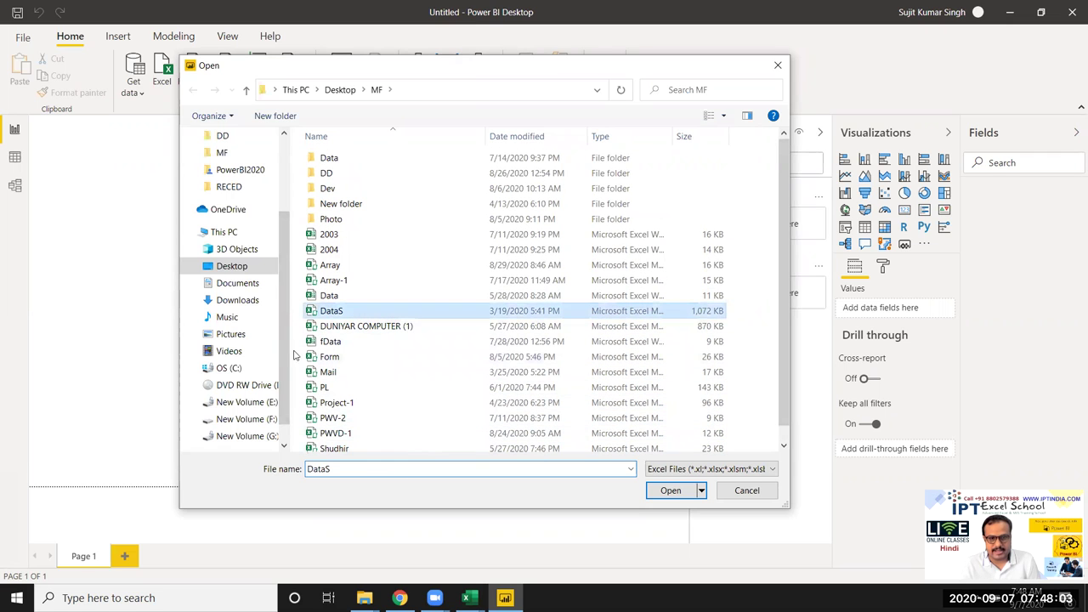
- Open DataS in the Navigator and preview the Data and Data (2) sheets
click(673, 493)
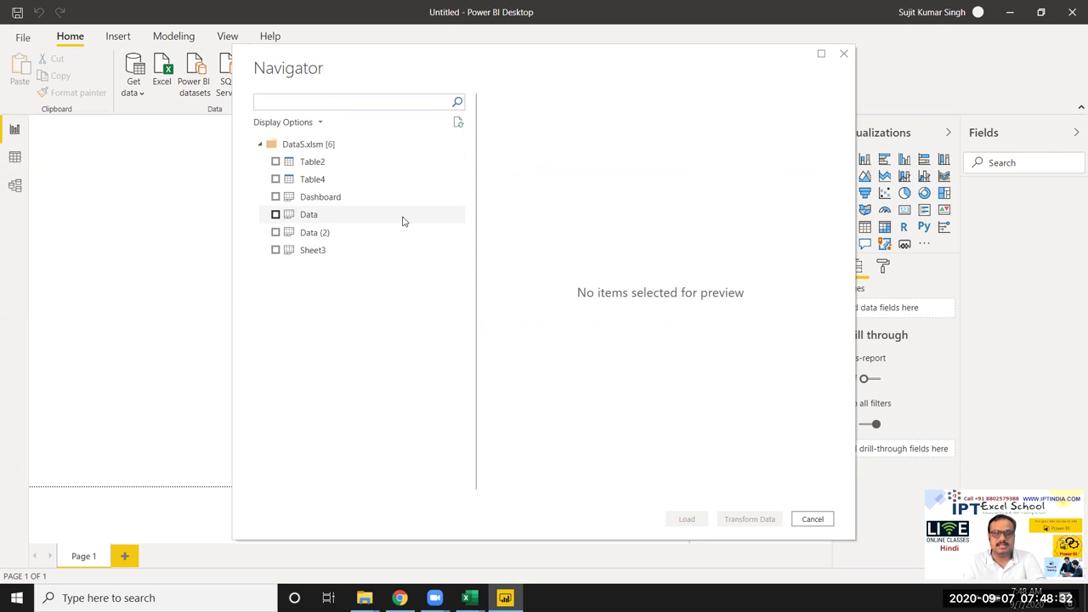
click(404, 223)
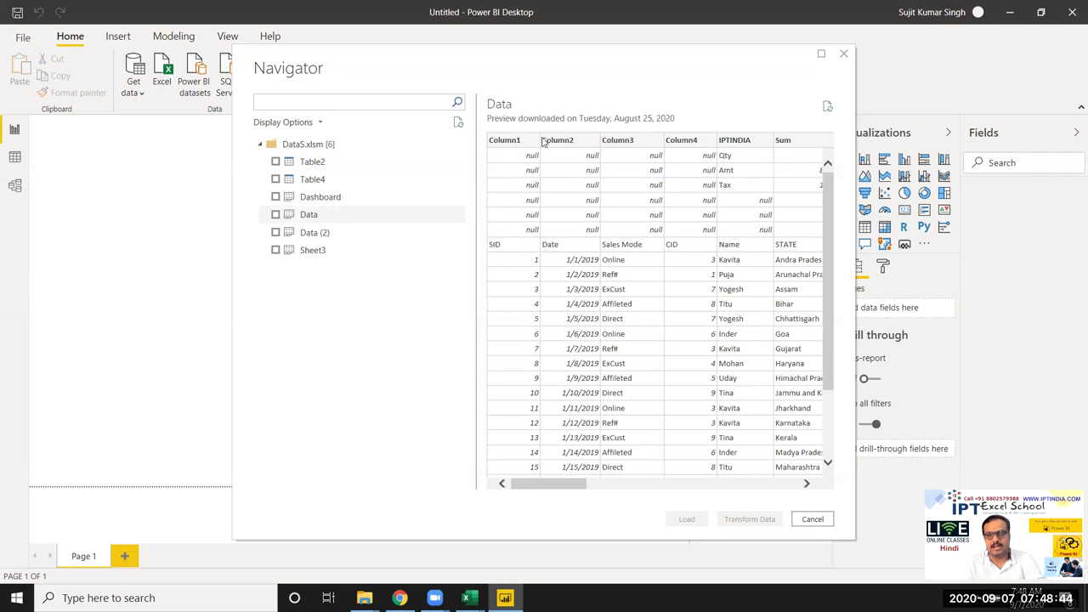
drag(583, 483, 819, 504)
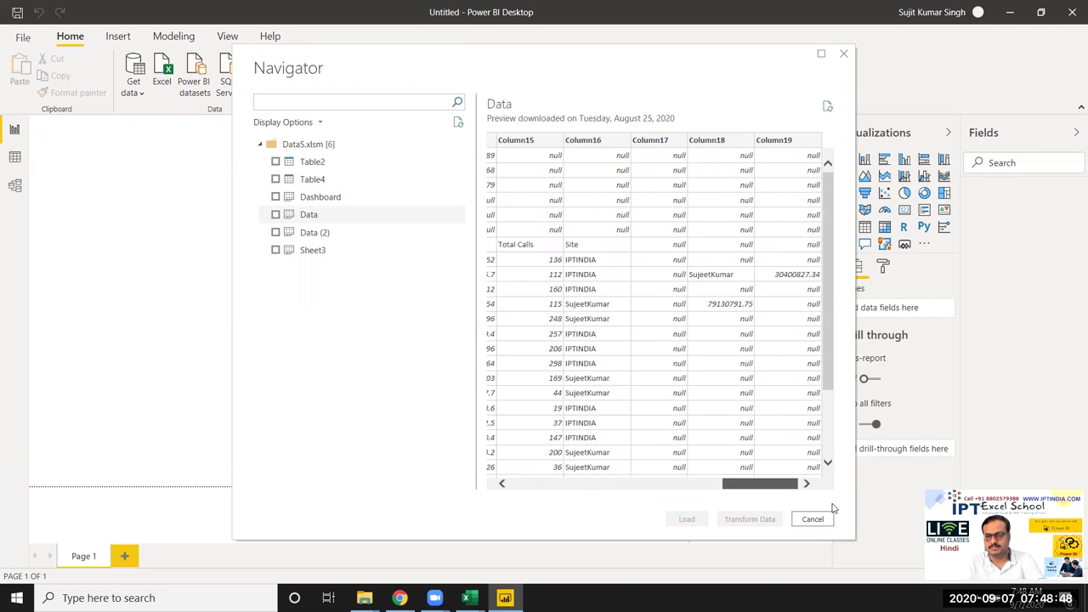
drag(810, 505, 570, 454)
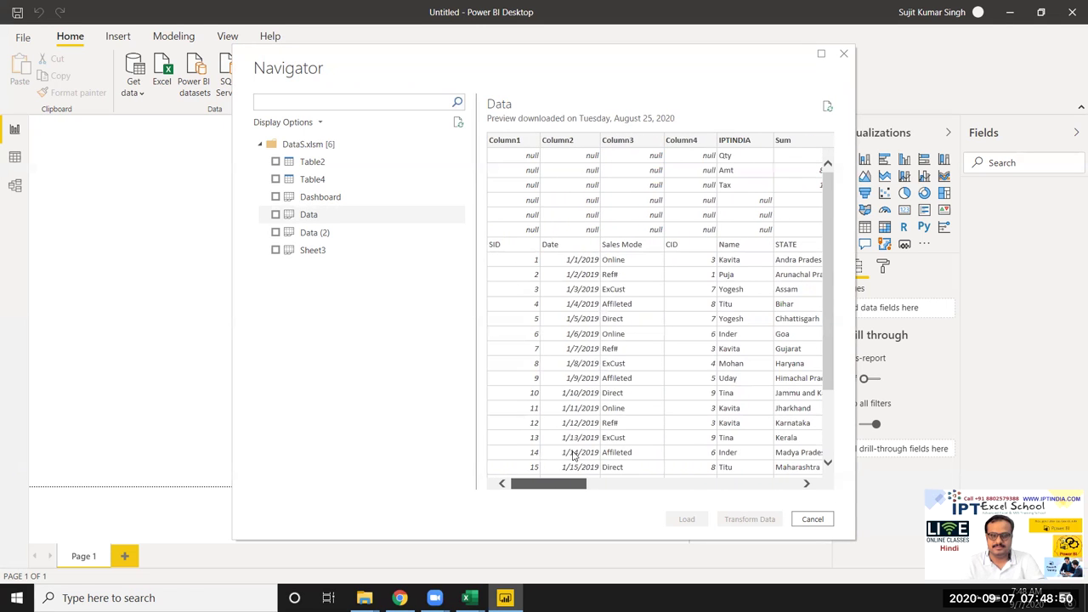
click(332, 237)
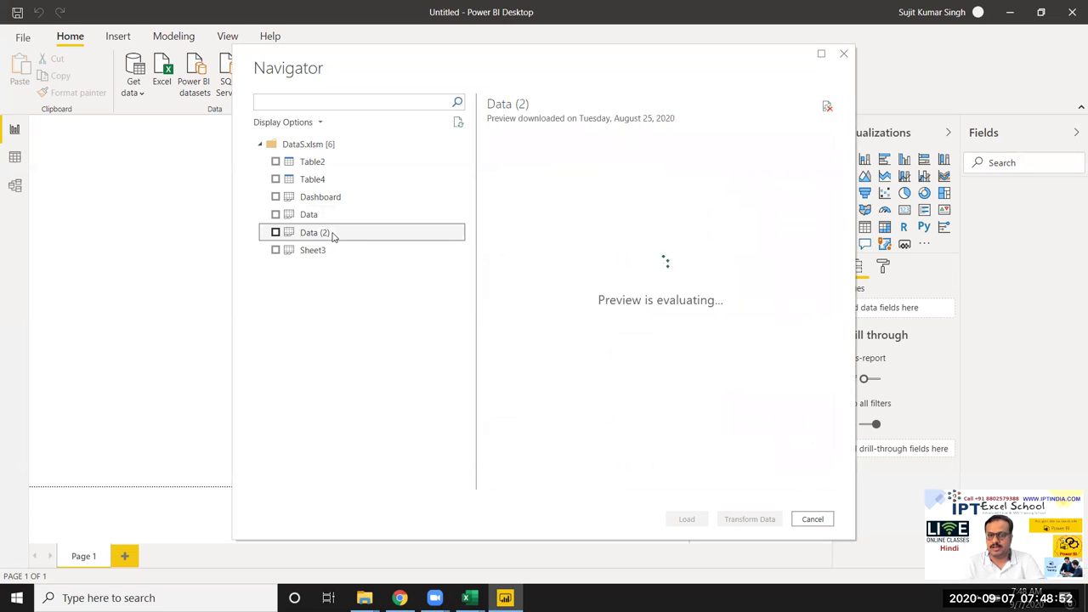
drag(576, 485, 739, 502)
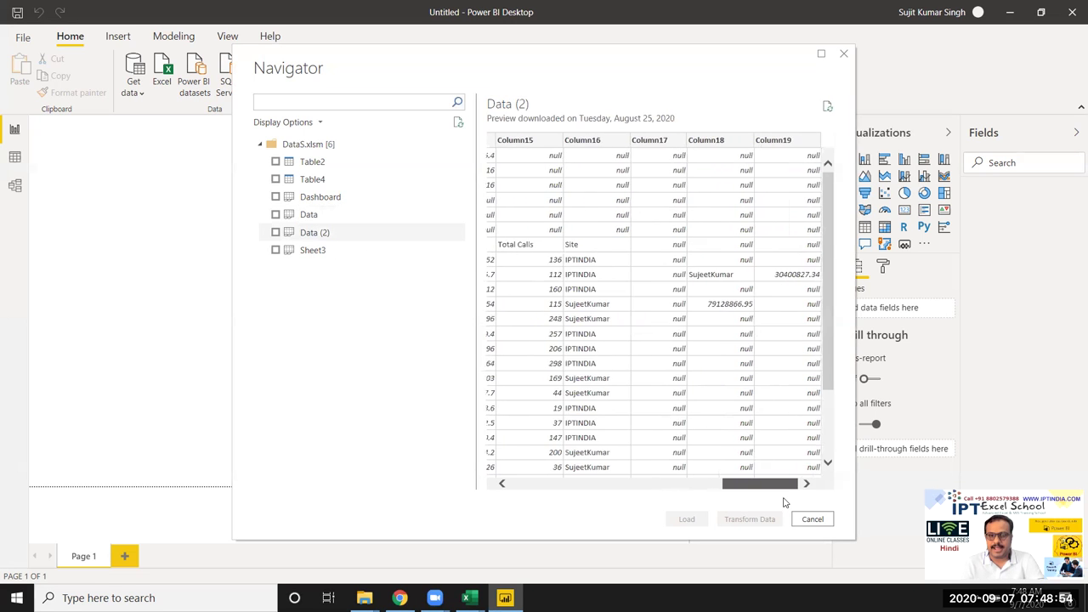
drag(669, 489, 545, 476)
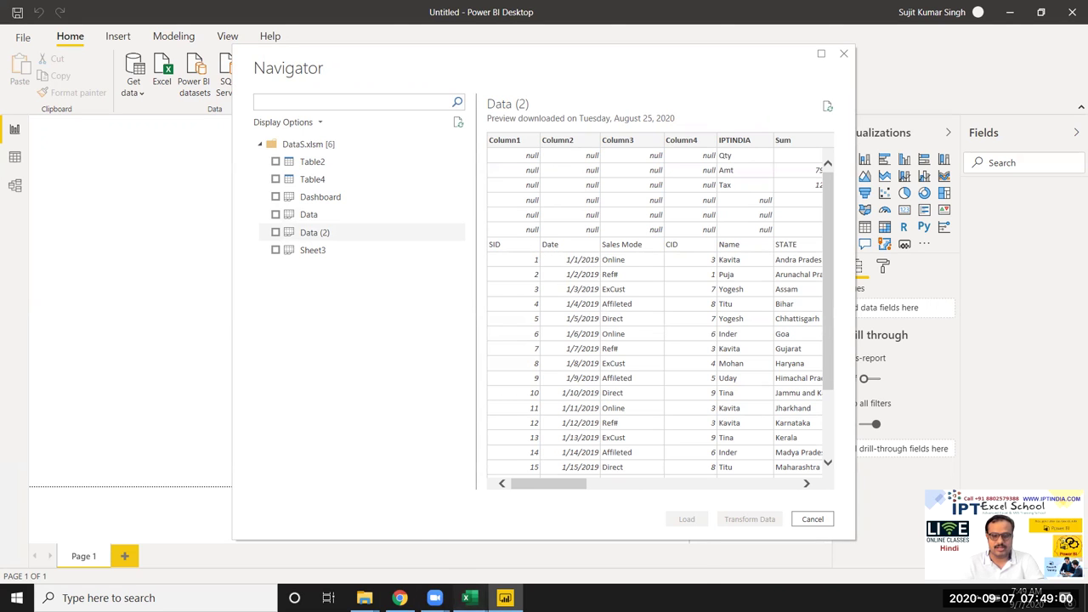
mouse_move(466, 598)
click(349, 553)
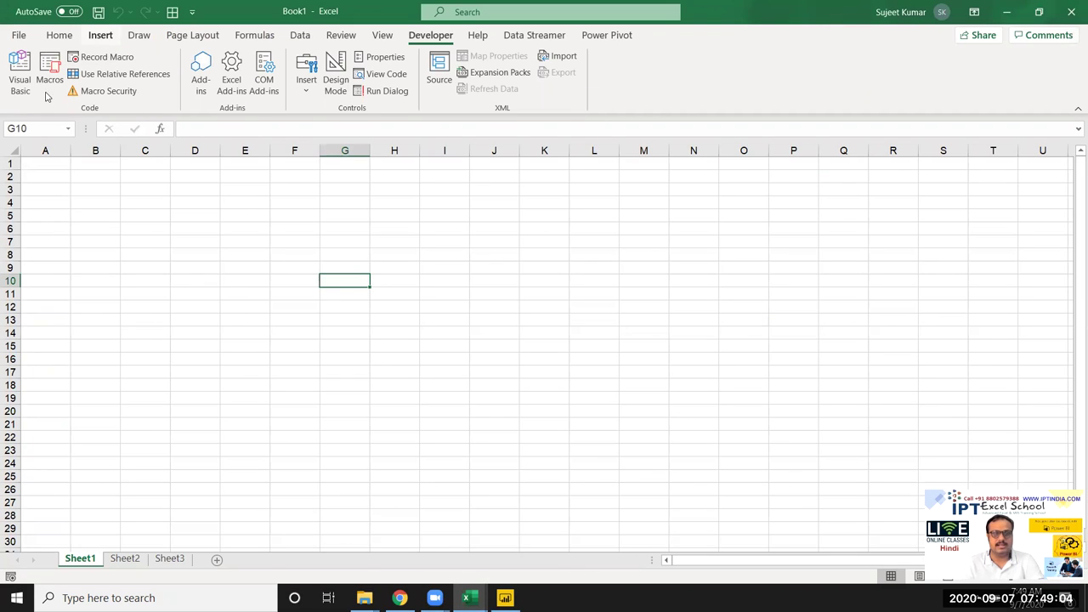
click(146, 206)
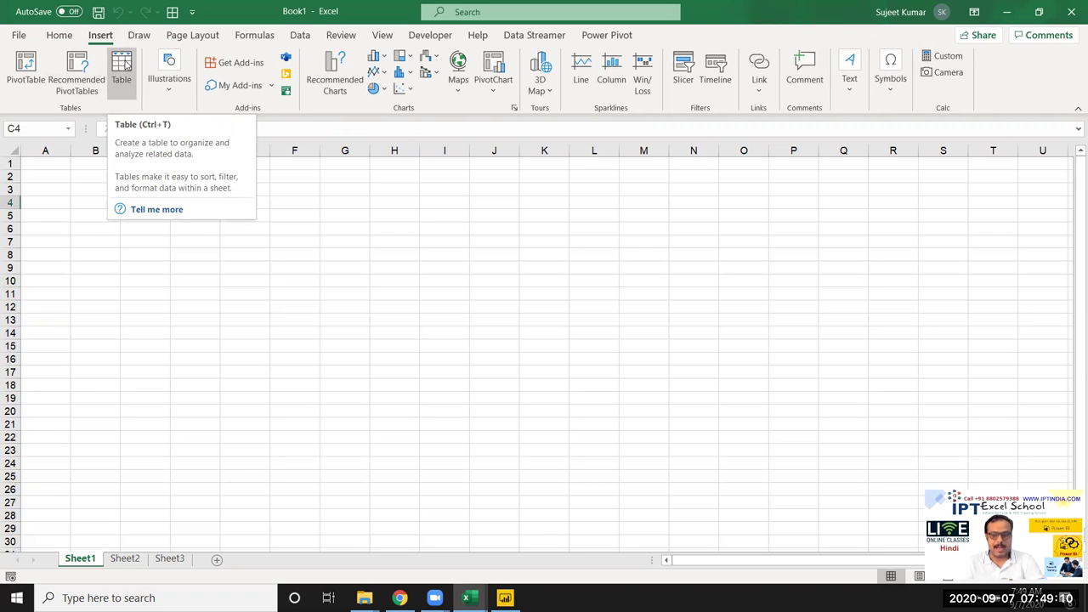
click(430, 255)
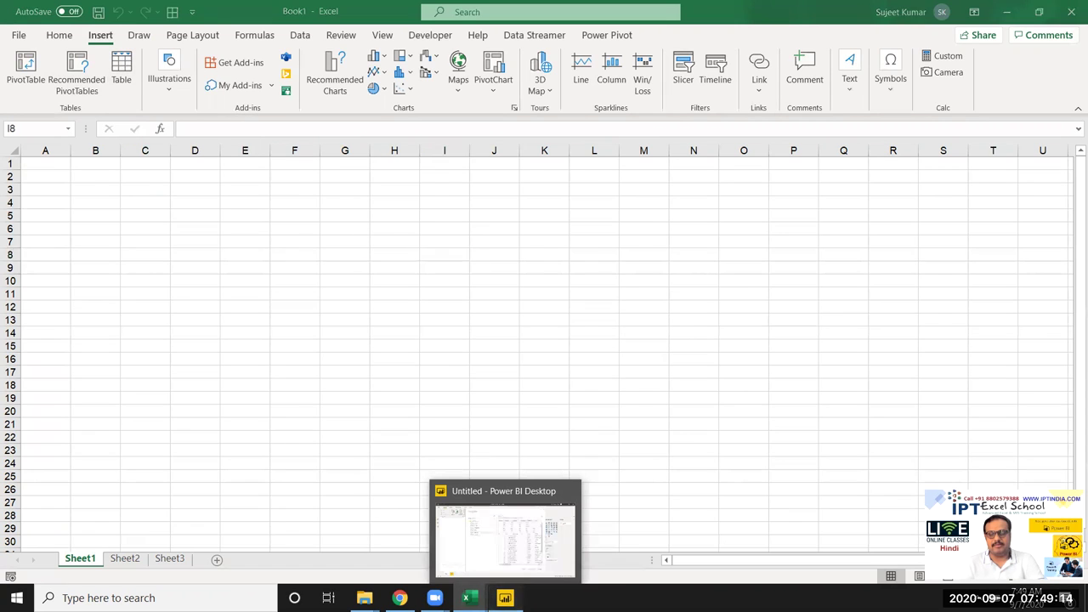
click(493, 585)
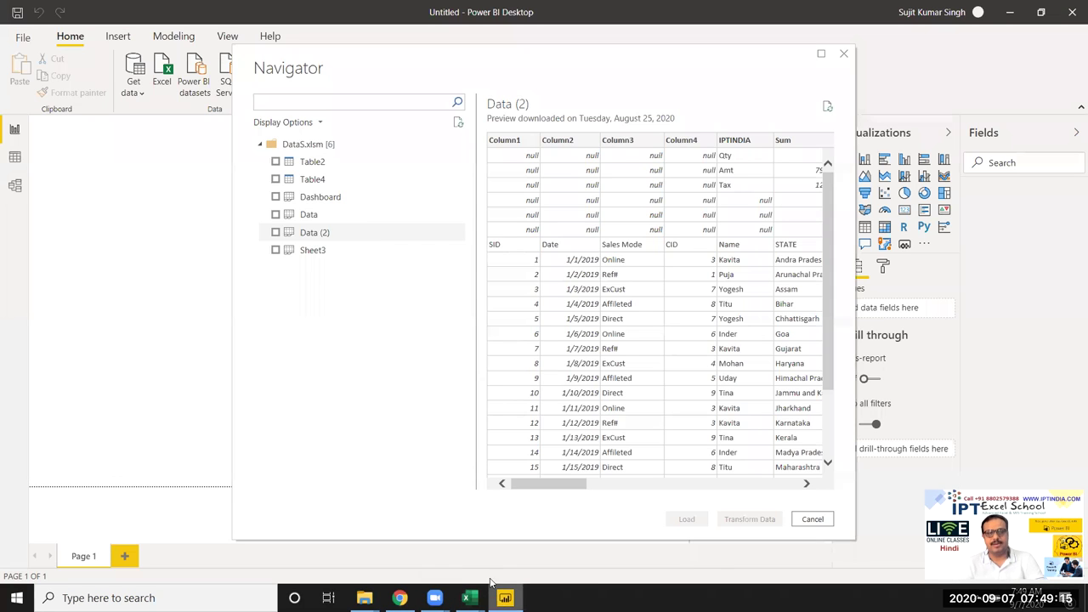
- Preview Table2 and tick it for loading
click(307, 167)
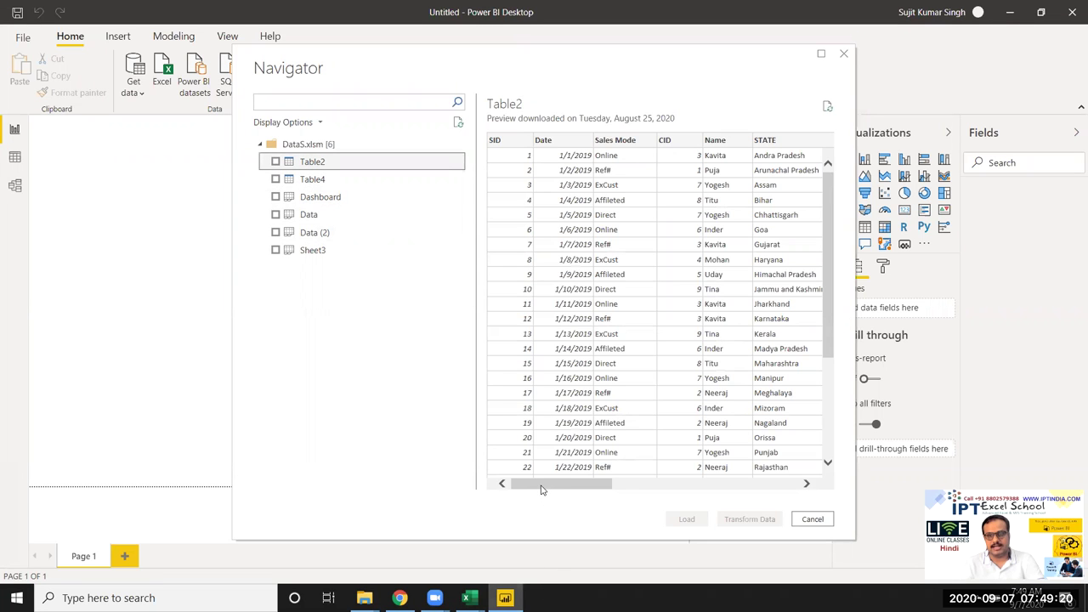
mouse_move(566, 484)
mouse_down()
mouse_move(761, 482)
mouse_move(518, 481)
mouse_up()
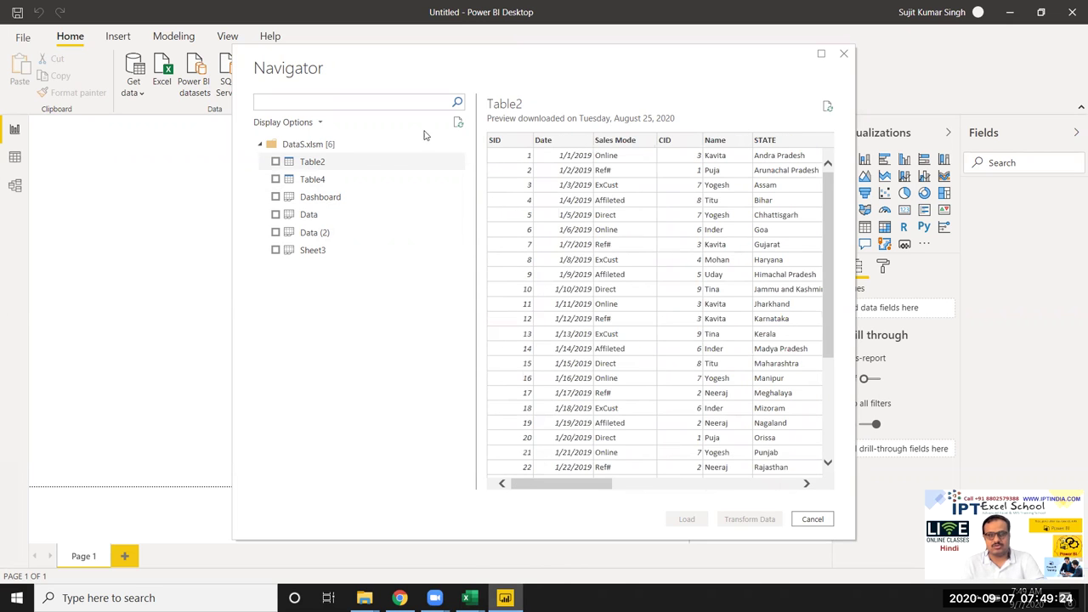
click(364, 168)
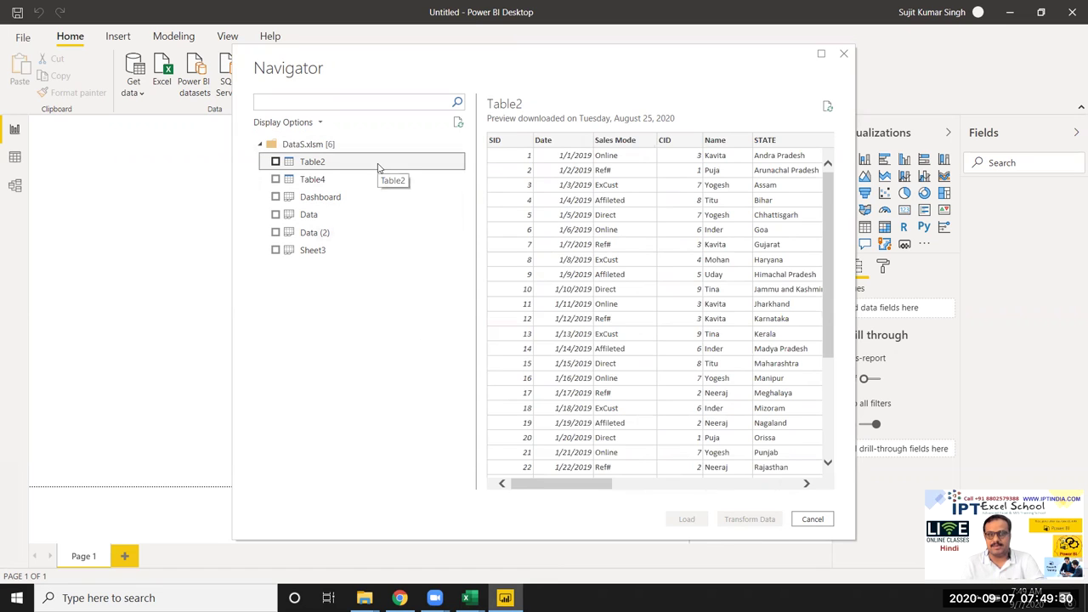
click(276, 162)
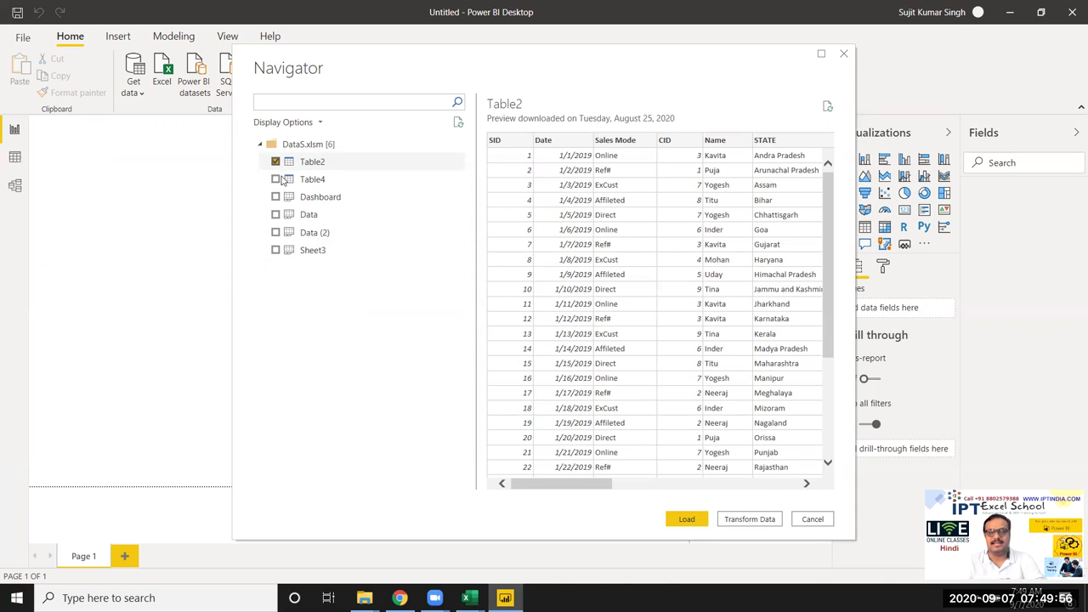
- Tick and untick Table4, then scroll through its preview
click(276, 179)
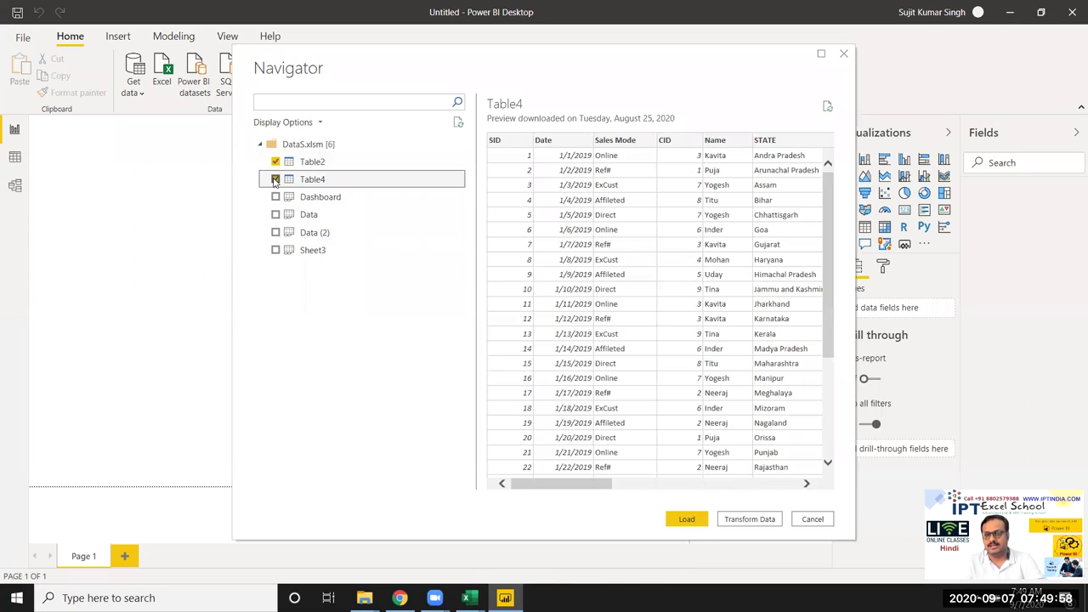
click(276, 180)
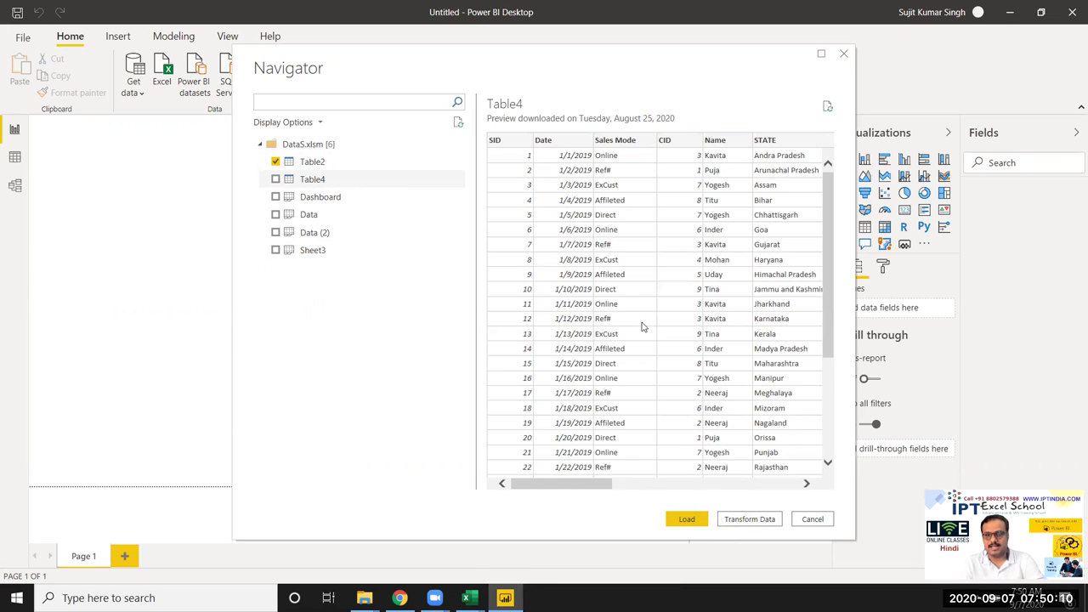
scroll(642, 328, down, 1)
mouse_move(595, 483)
mouse_down()
mouse_move(774, 499)
mouse_move(498, 451)
mouse_up()
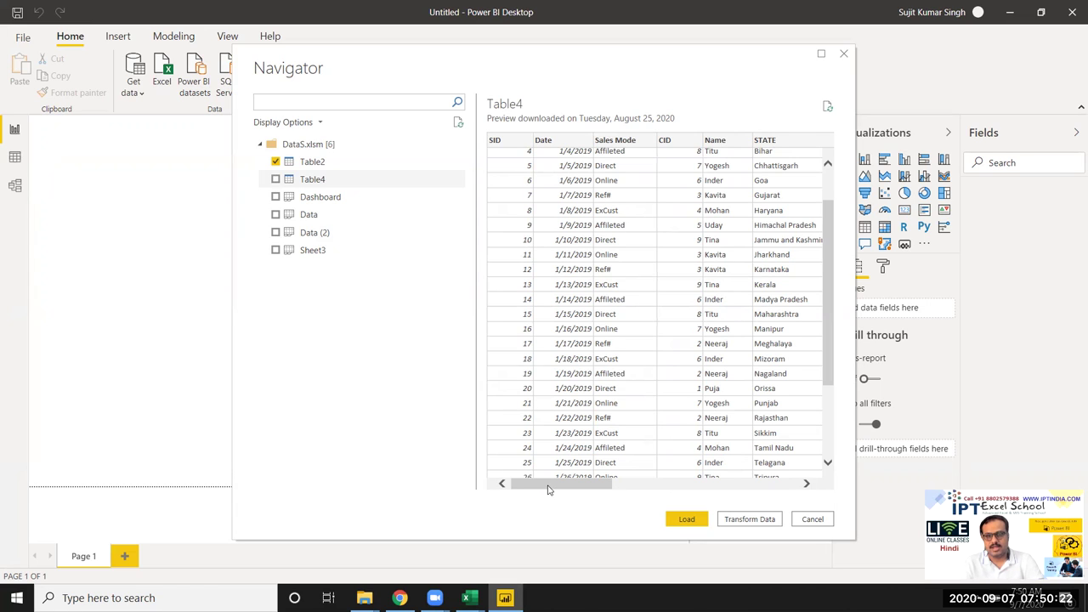
drag(548, 490, 751, 495)
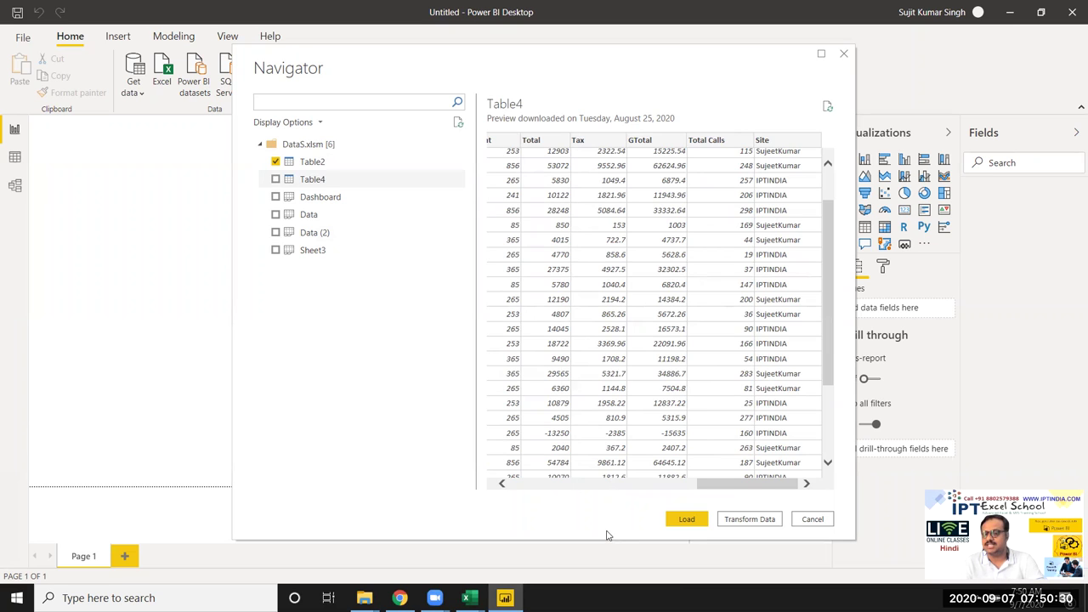
drag(752, 483, 510, 476)
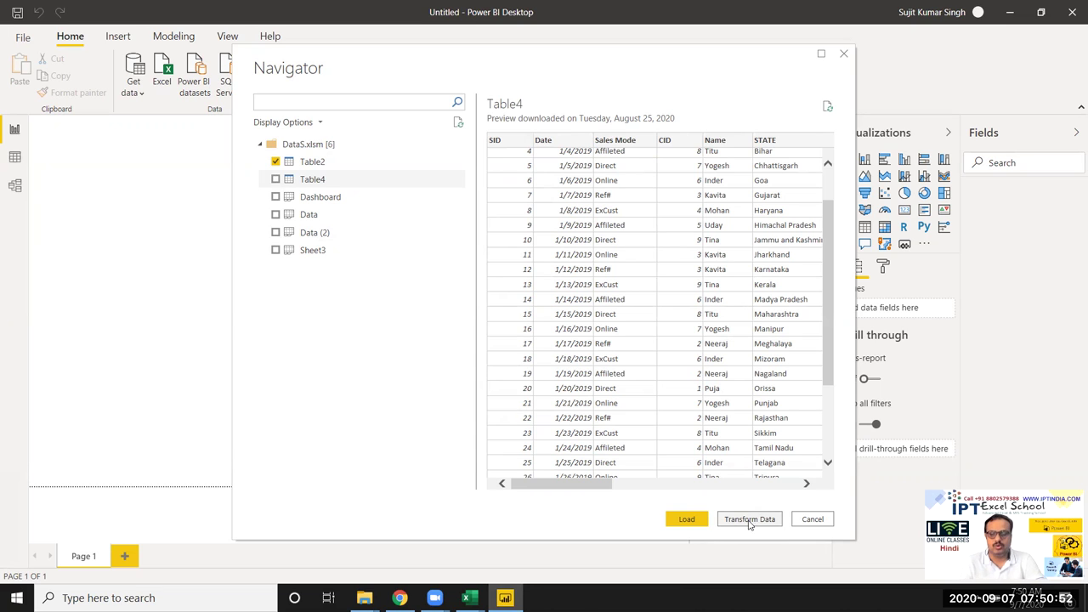
- Load Table2, glance at Excel, then return to the Power BI report
click(687, 519)
key(alt+Tab)
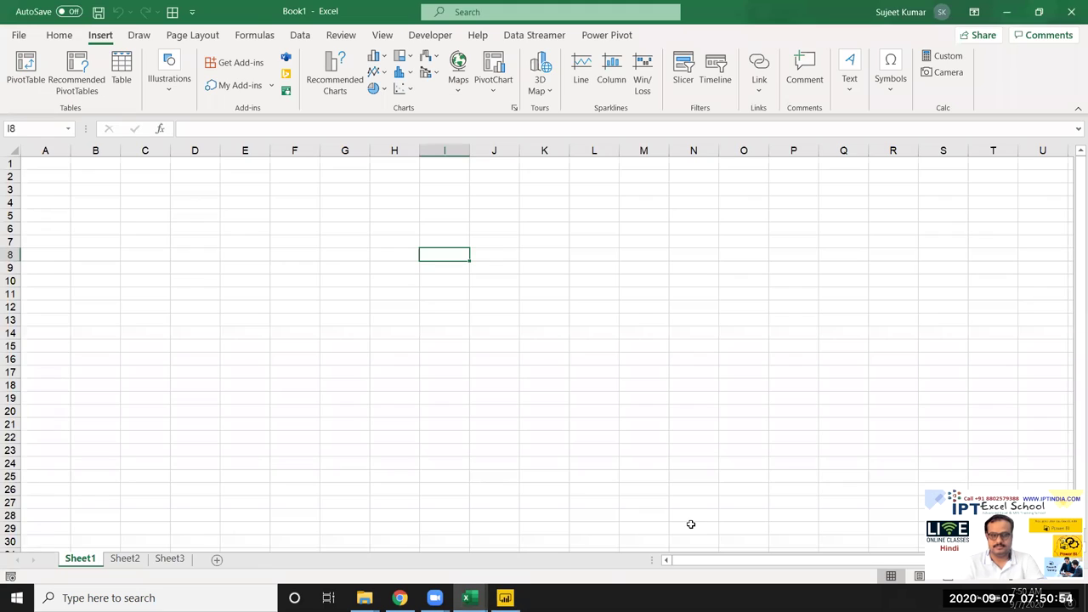
click(505, 598)
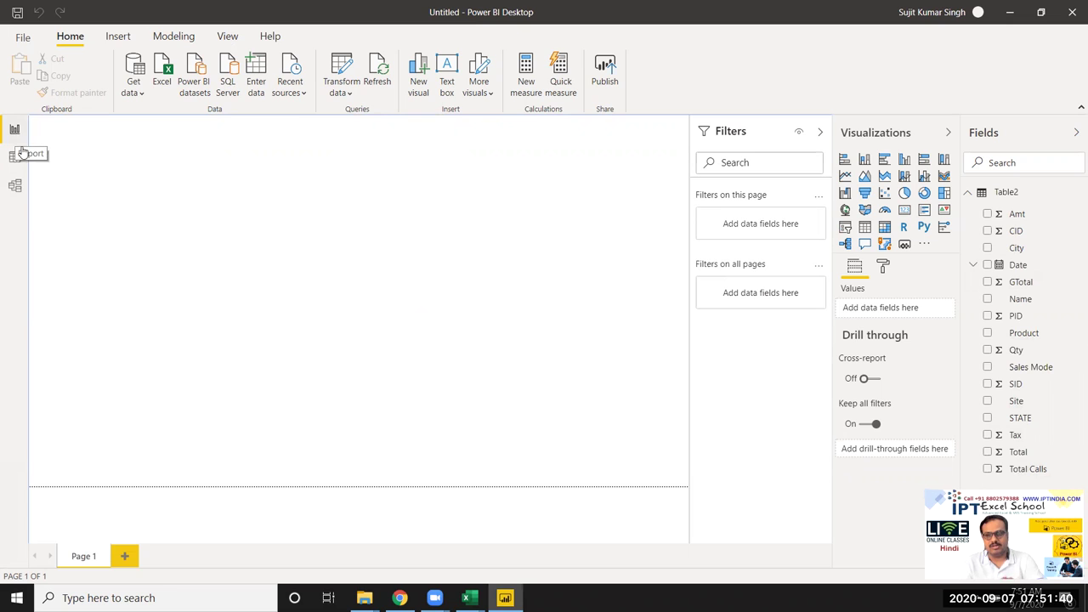
- In Data view, review the Date, City, Amt, Total, Tax, GTotal, SID and STATE column settings
click(16, 158)
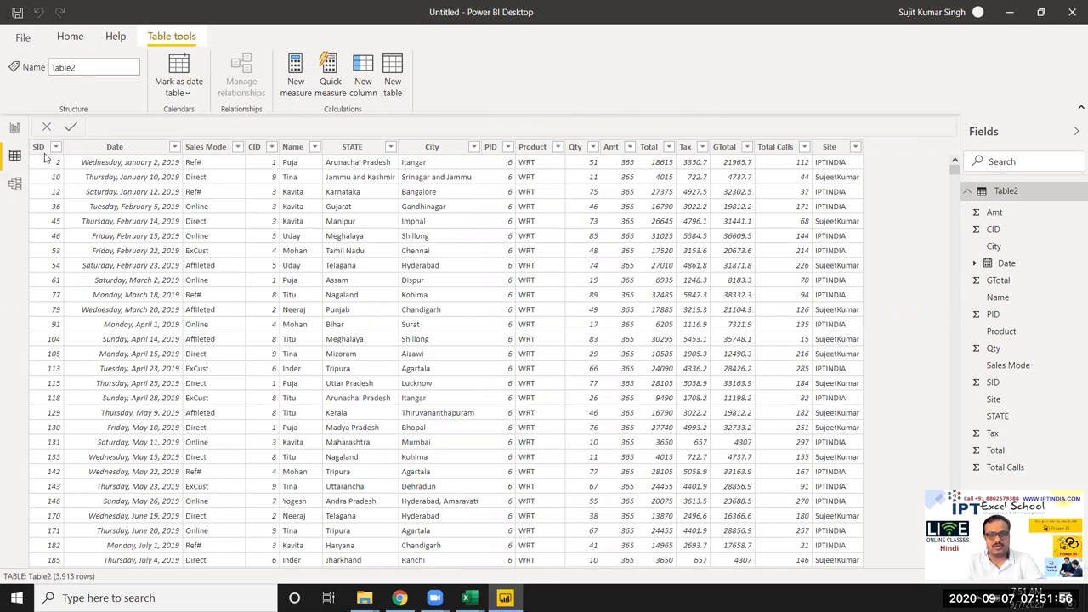
click(119, 148)
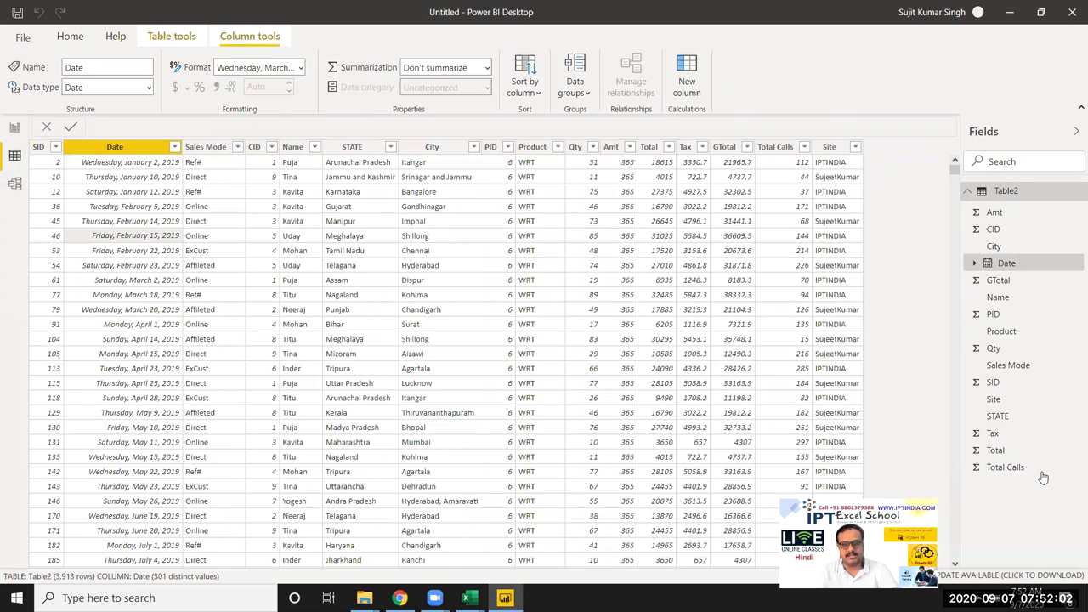
click(454, 238)
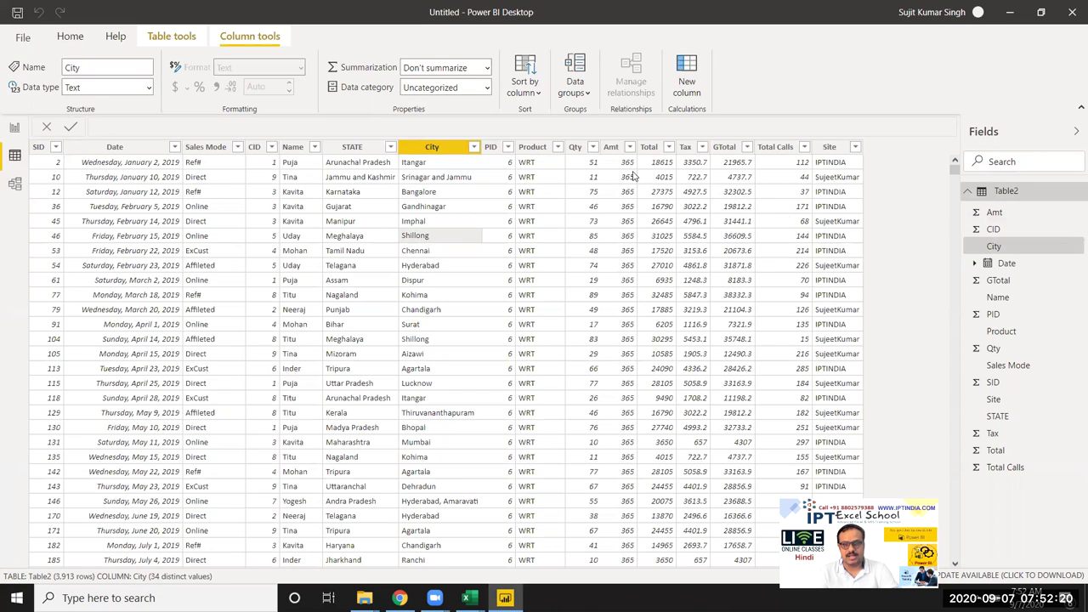
click(617, 151)
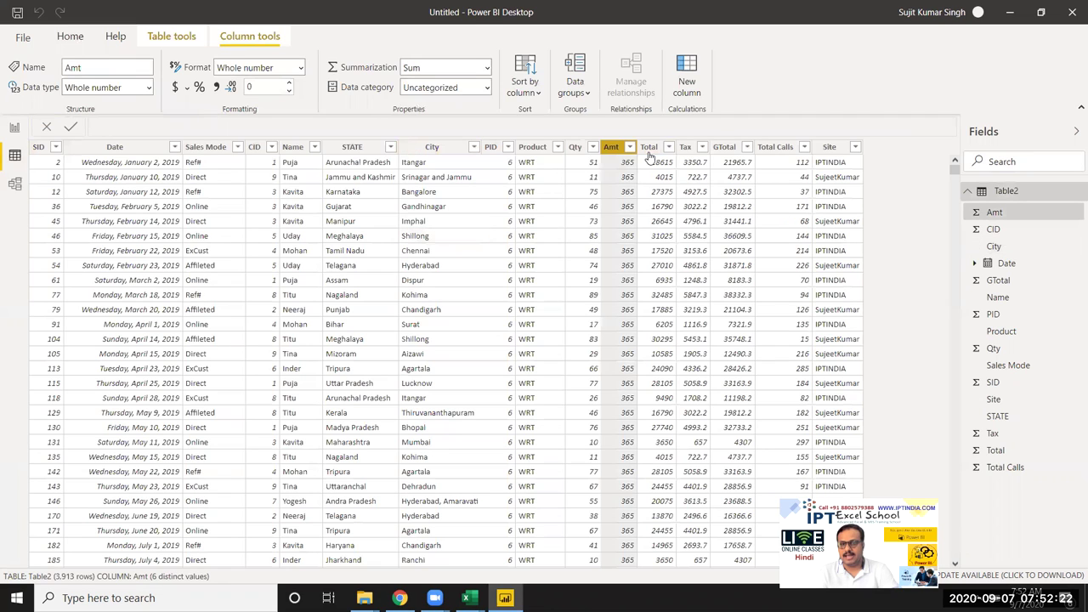
click(654, 156)
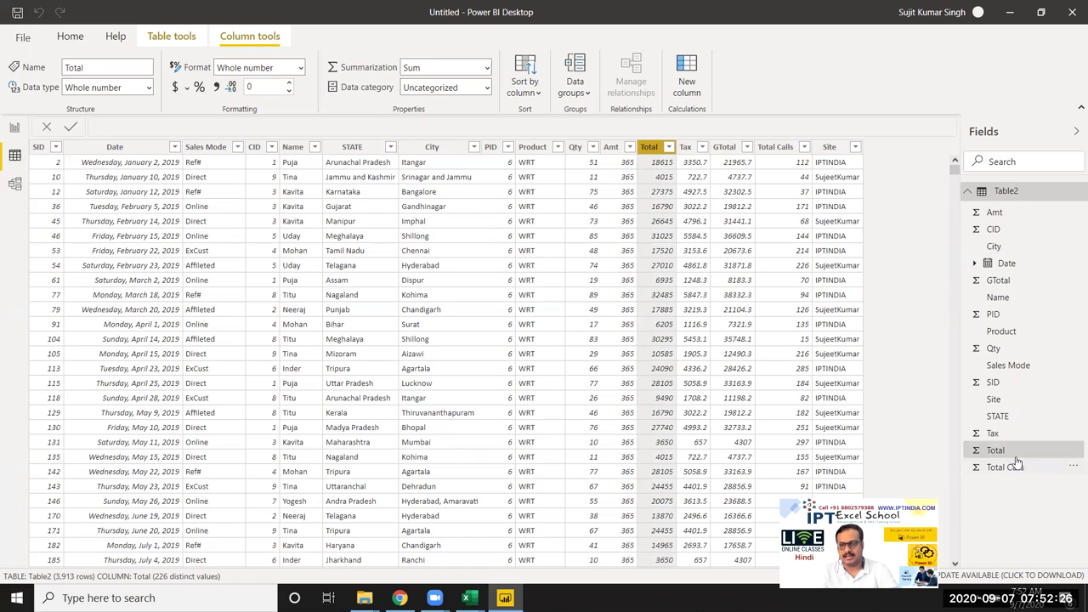
click(687, 147)
click(724, 150)
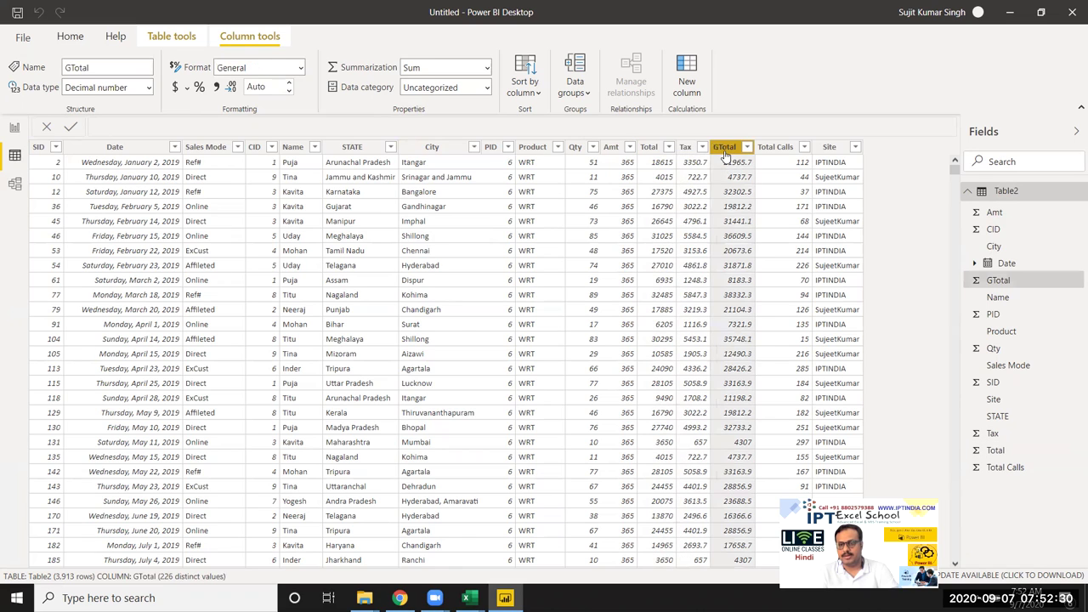
click(39, 148)
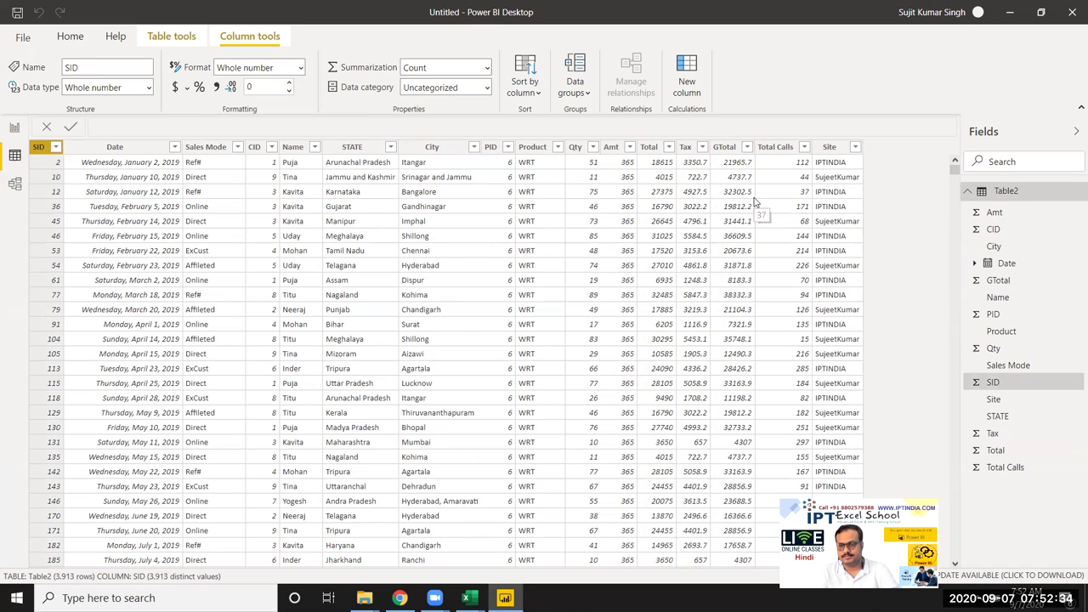
click(754, 212)
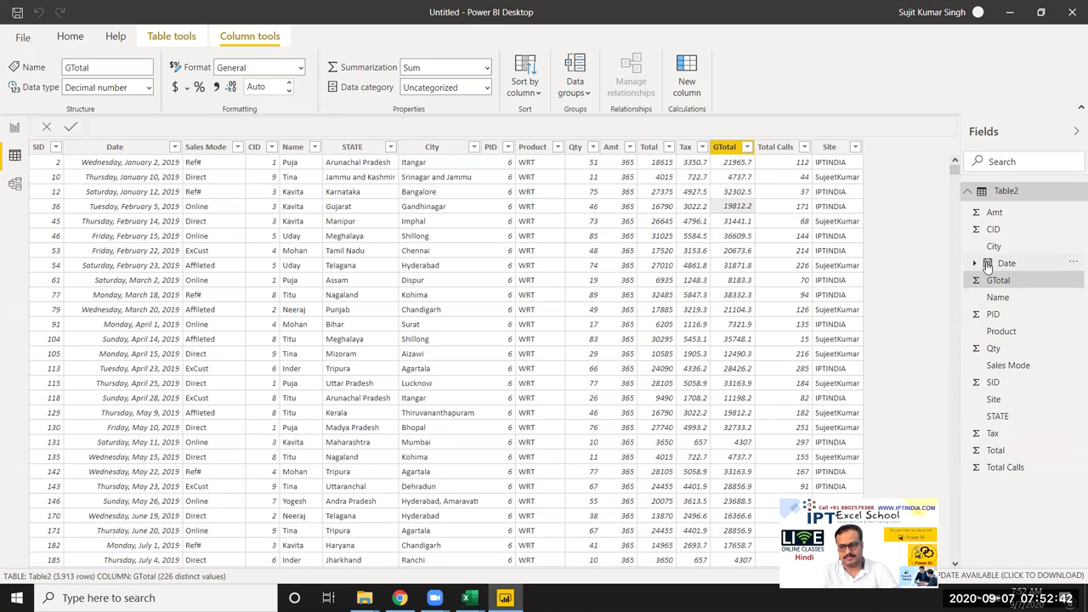
click(1002, 420)
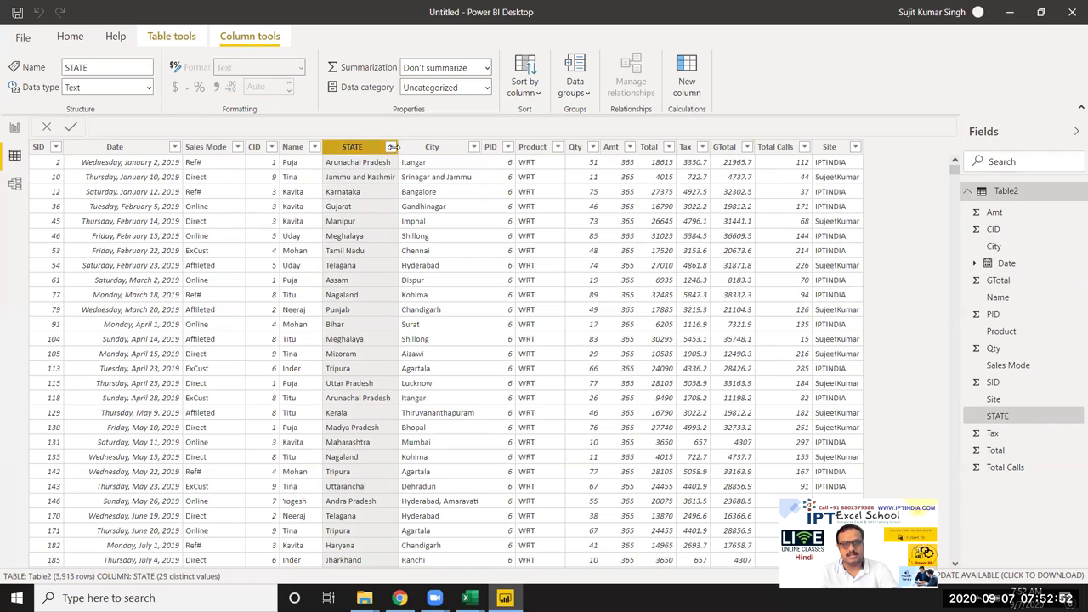
- Check the Data type choices for STATE, then for SID, without changing them
click(391, 147)
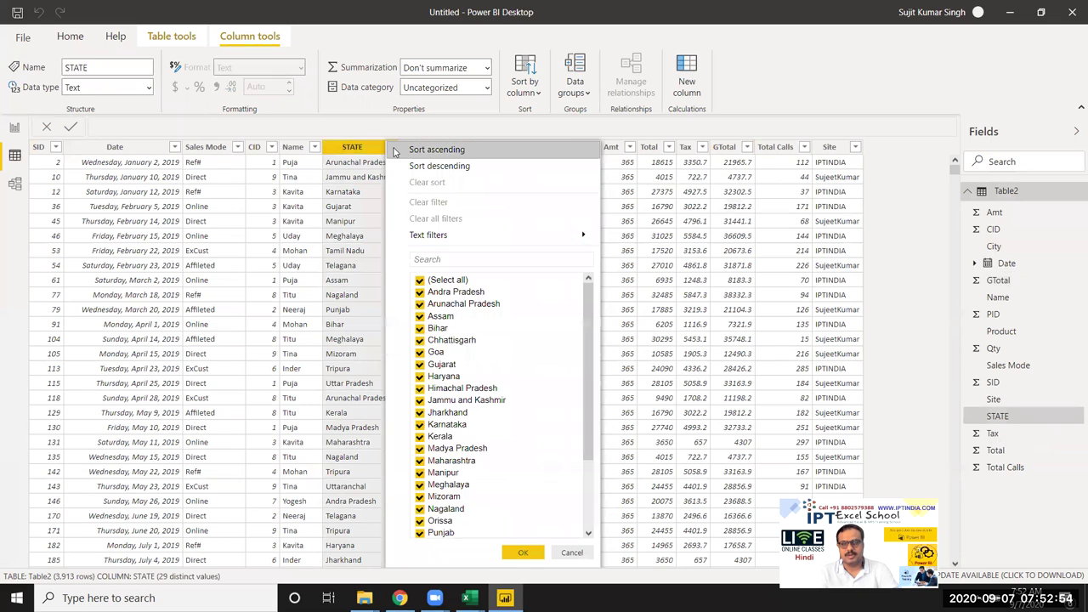
click(365, 181)
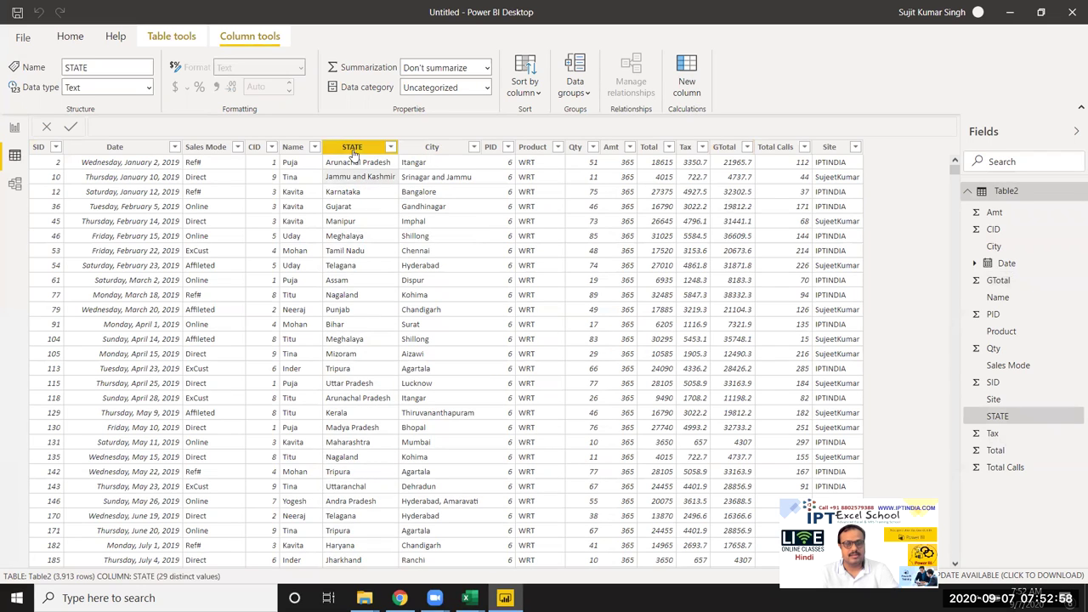
click(353, 151)
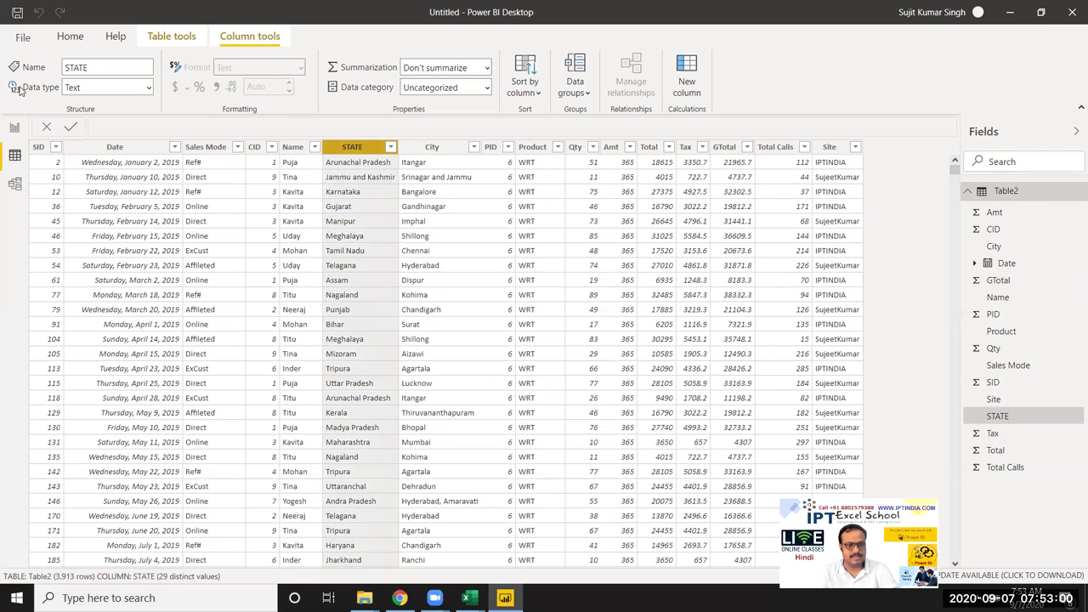
click(149, 90)
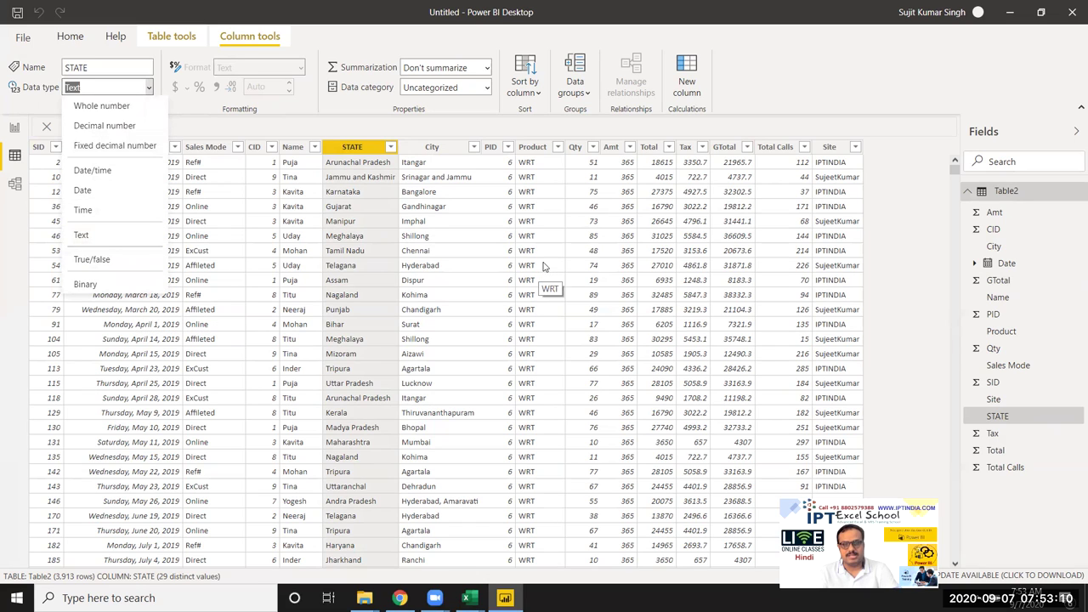
click(304, 244)
click(38, 150)
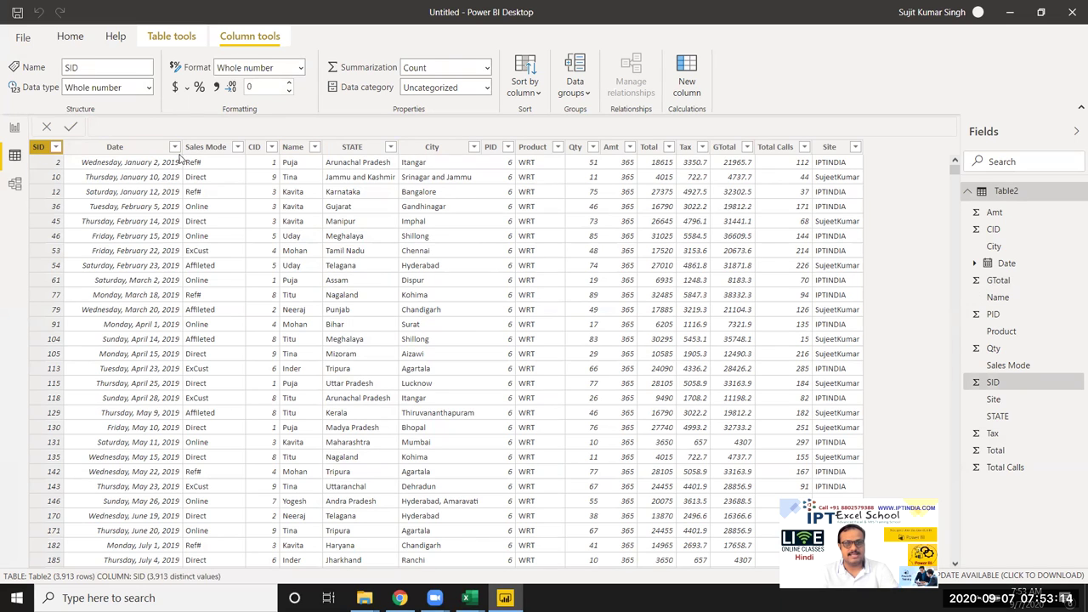
click(149, 91)
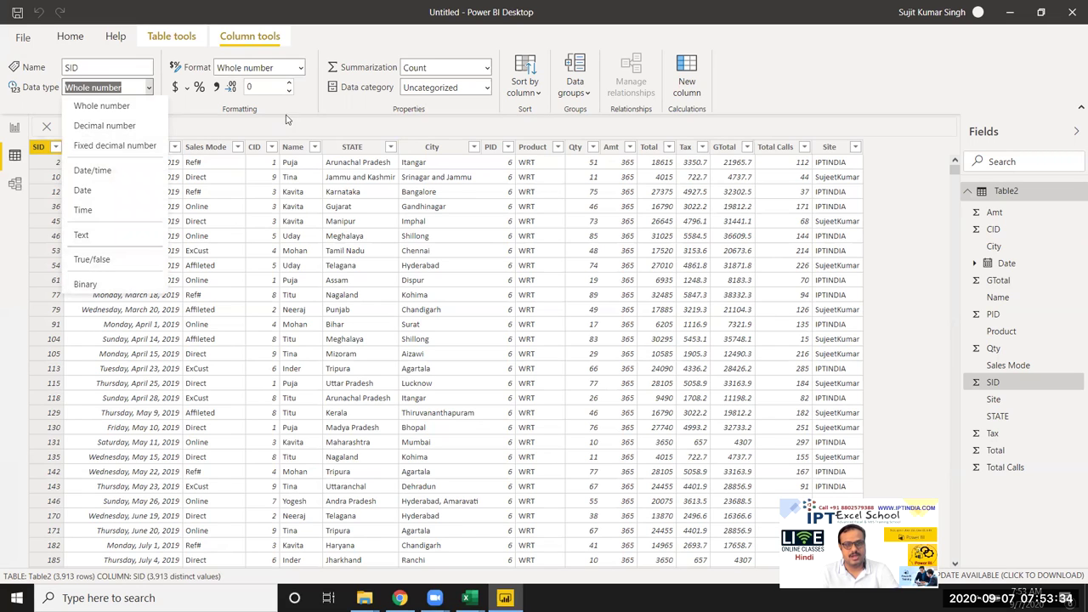
- Format the Tax column as Decimal number, showing 2 decimal places
click(306, 80)
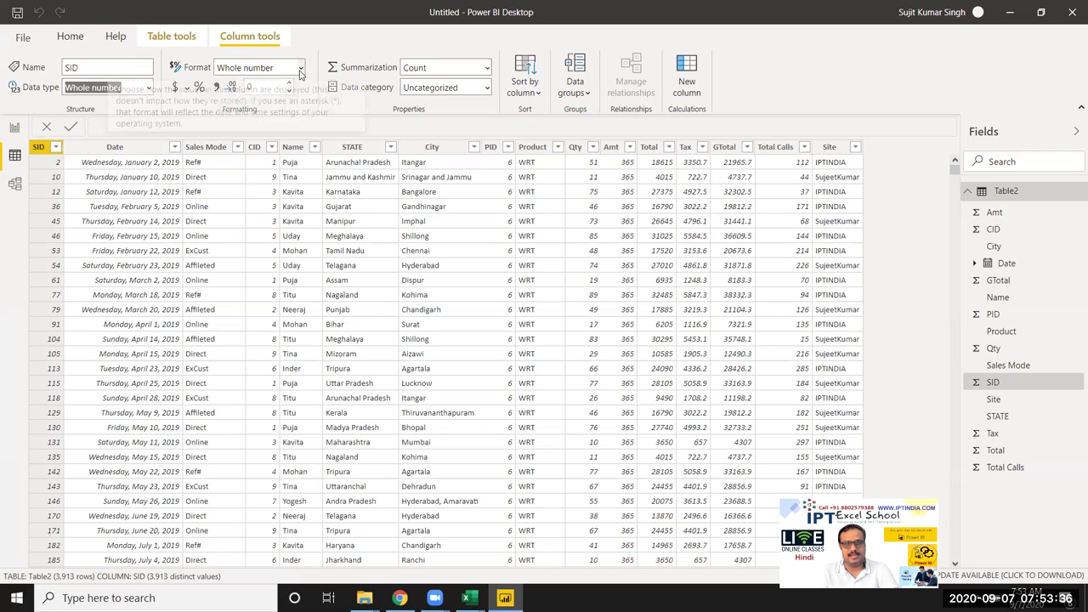
click(299, 68)
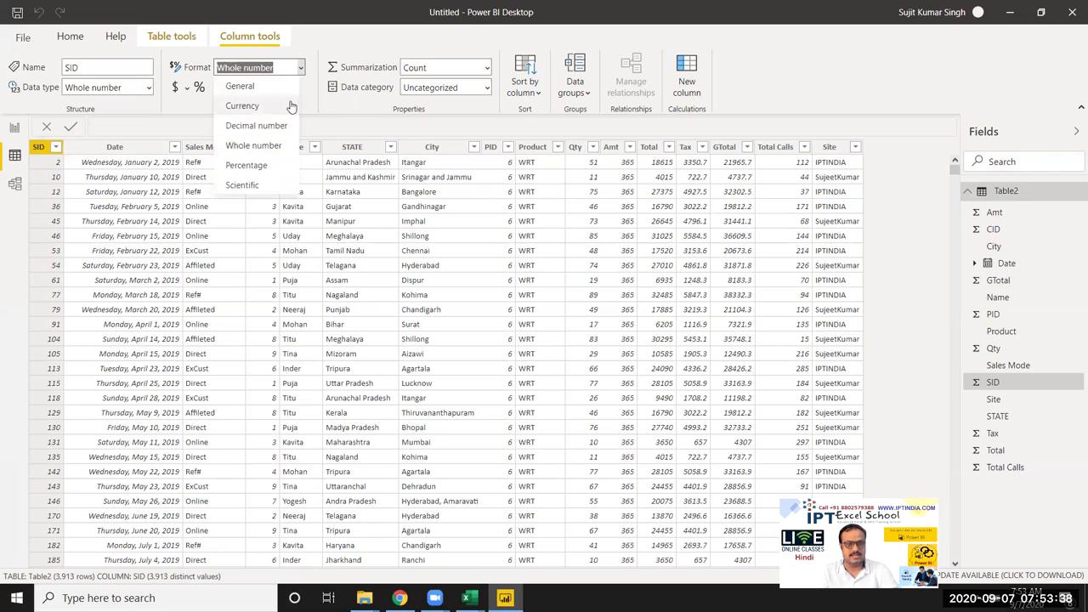
click(658, 236)
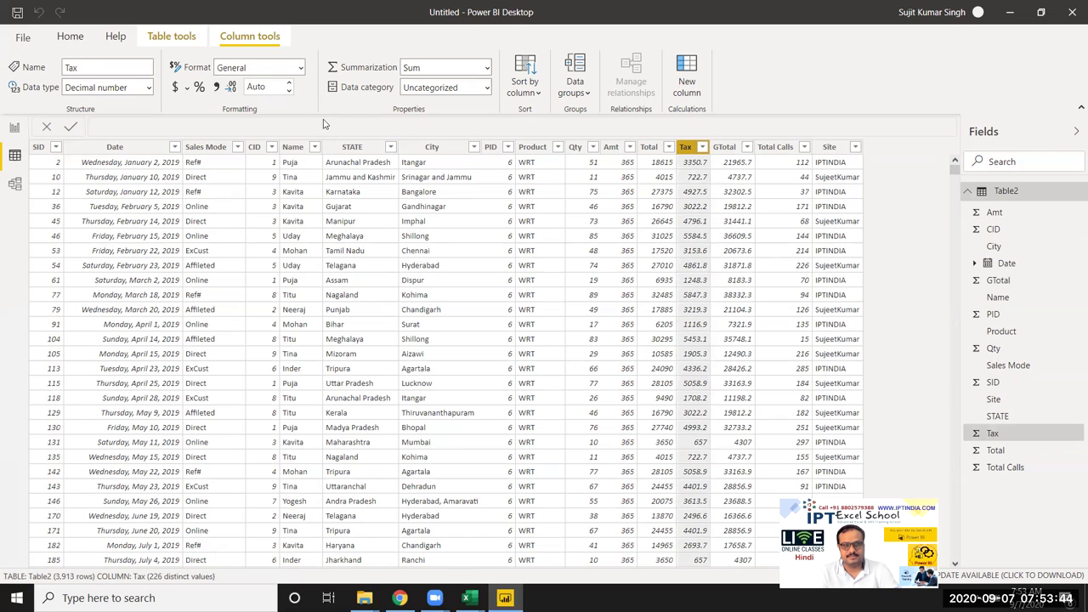
click(299, 69)
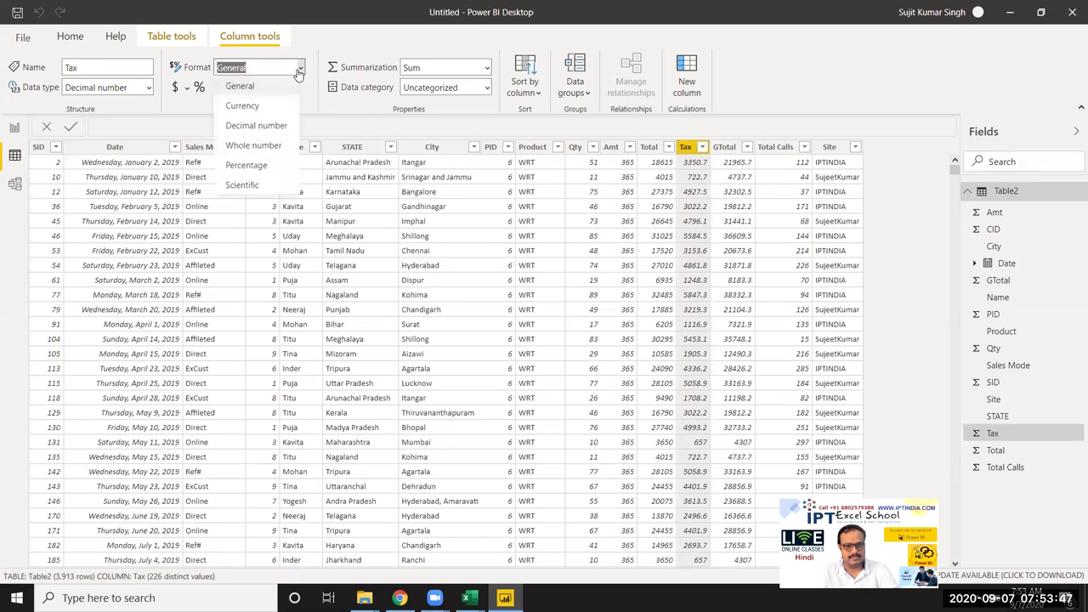
click(275, 128)
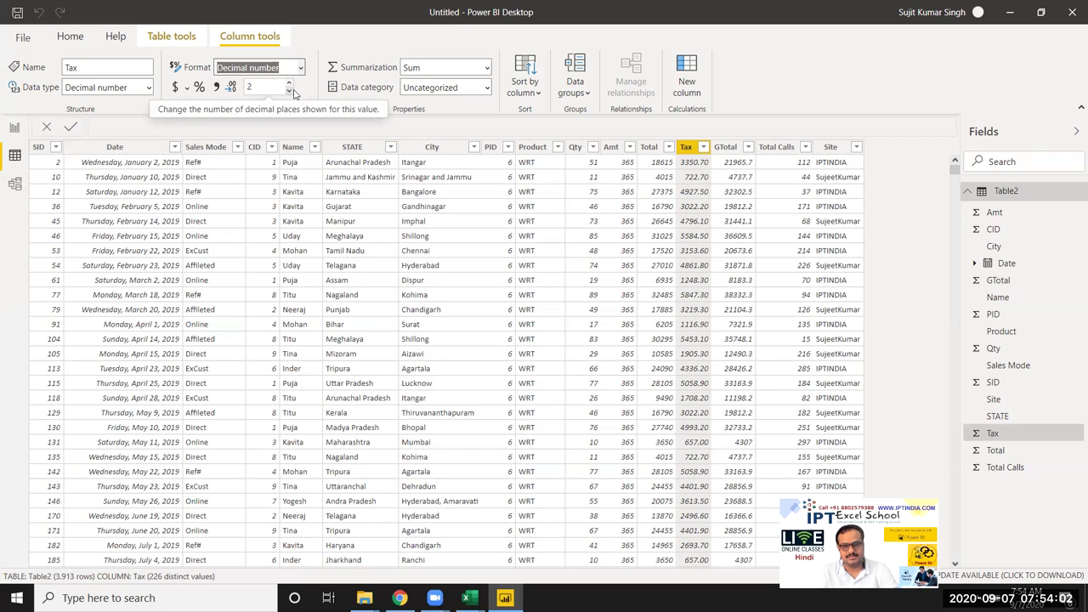
click(487, 73)
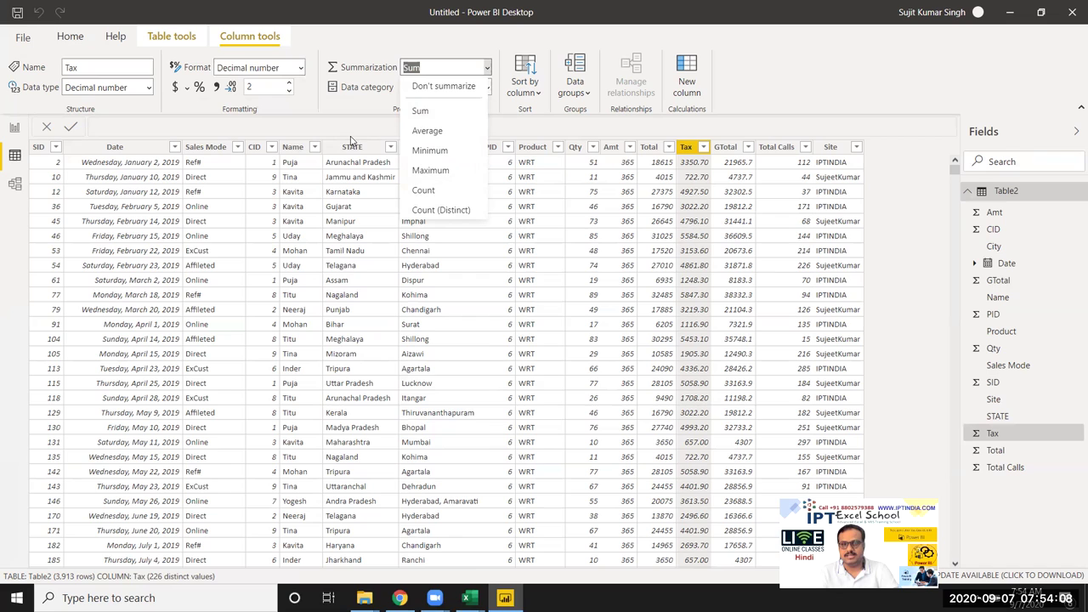
click(349, 254)
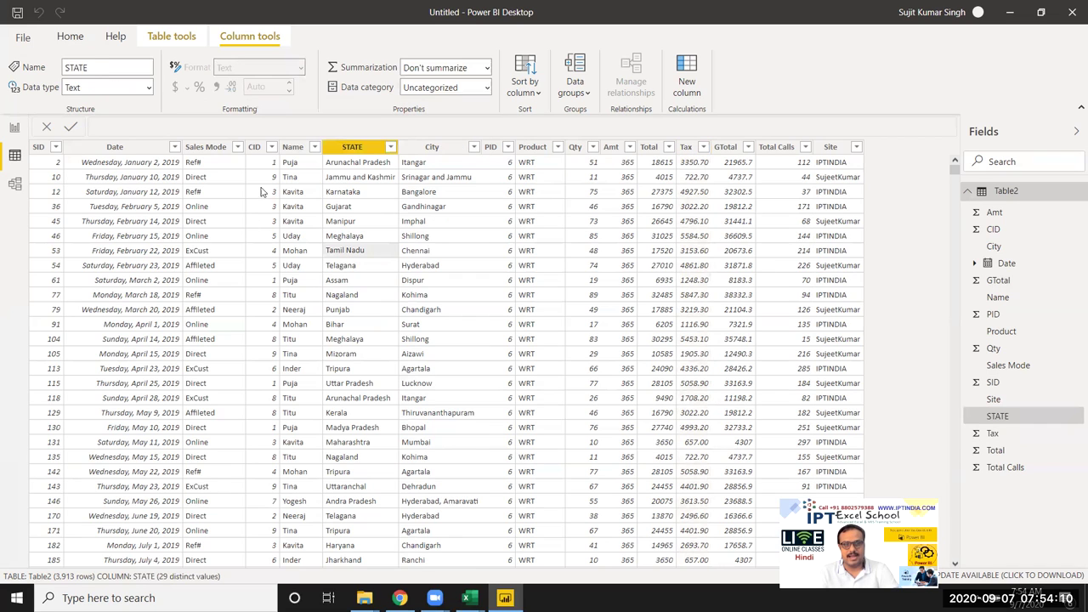
click(256, 153)
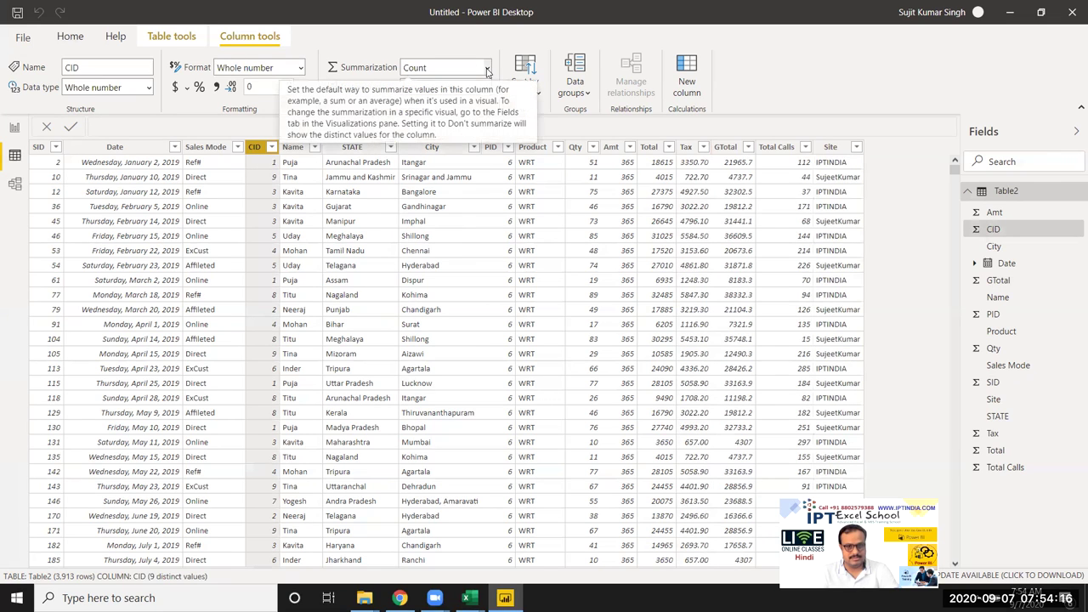
click(487, 71)
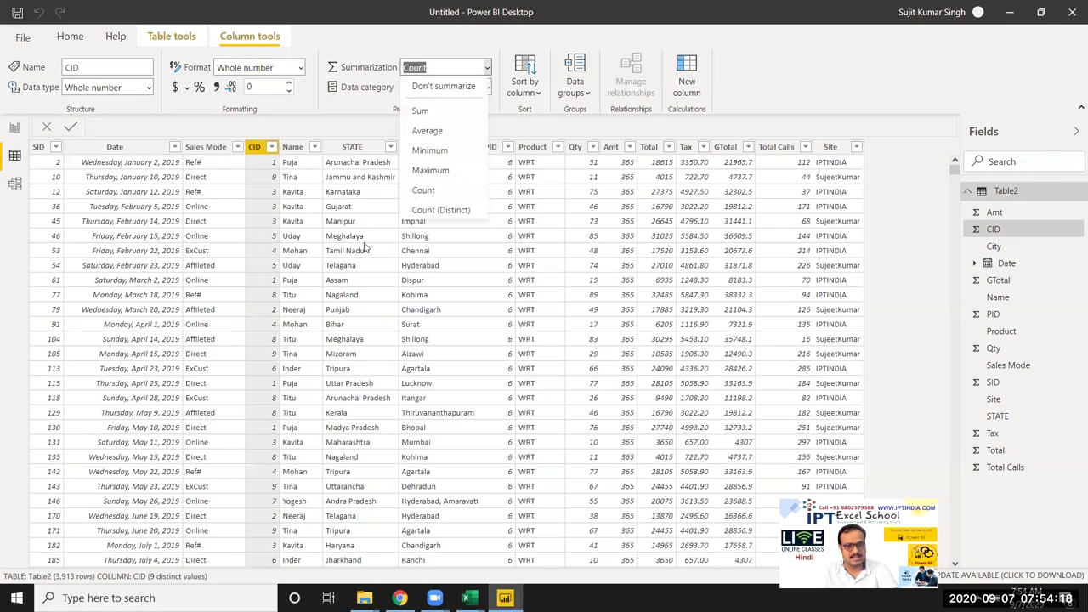
click(366, 247)
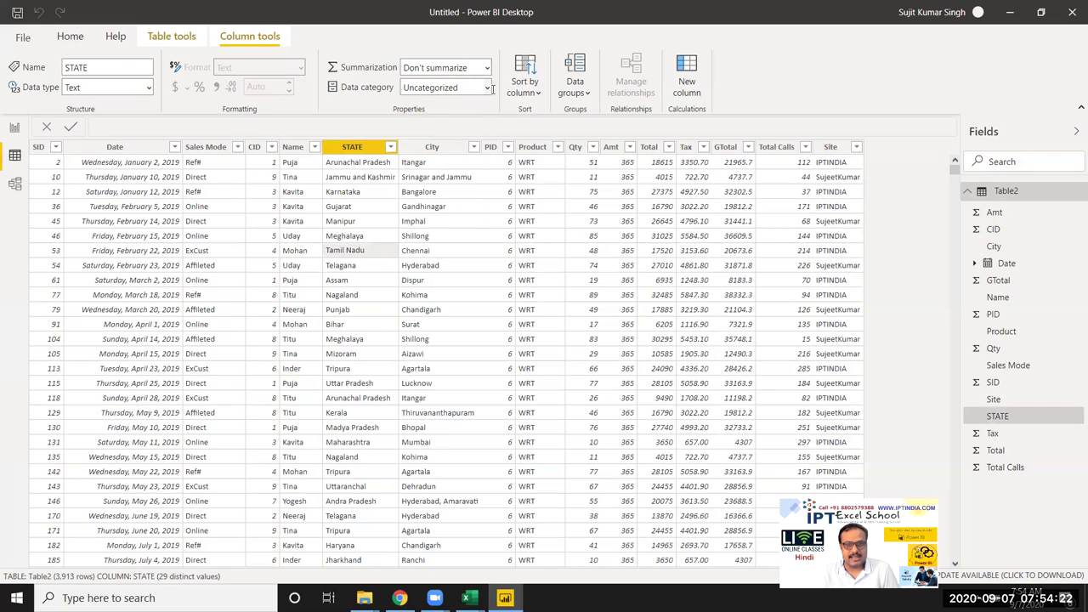
click(488, 88)
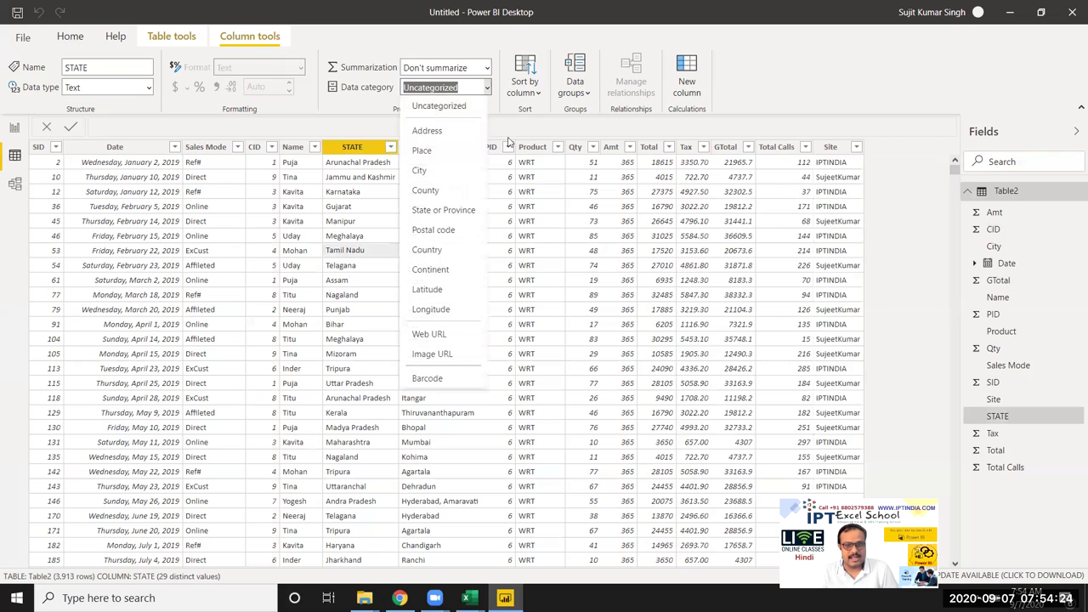
click(623, 279)
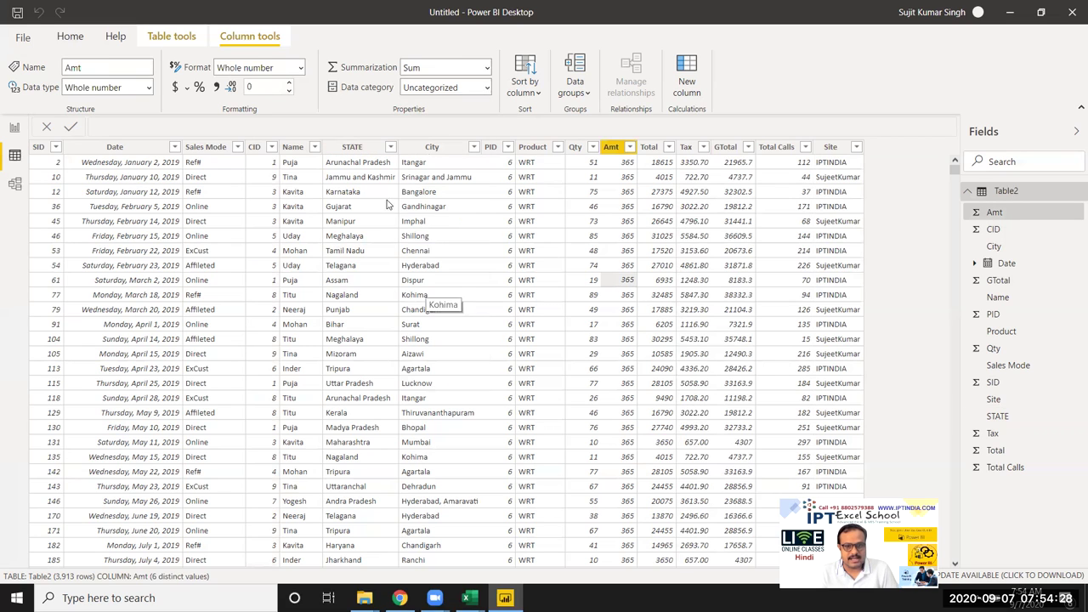
click(355, 147)
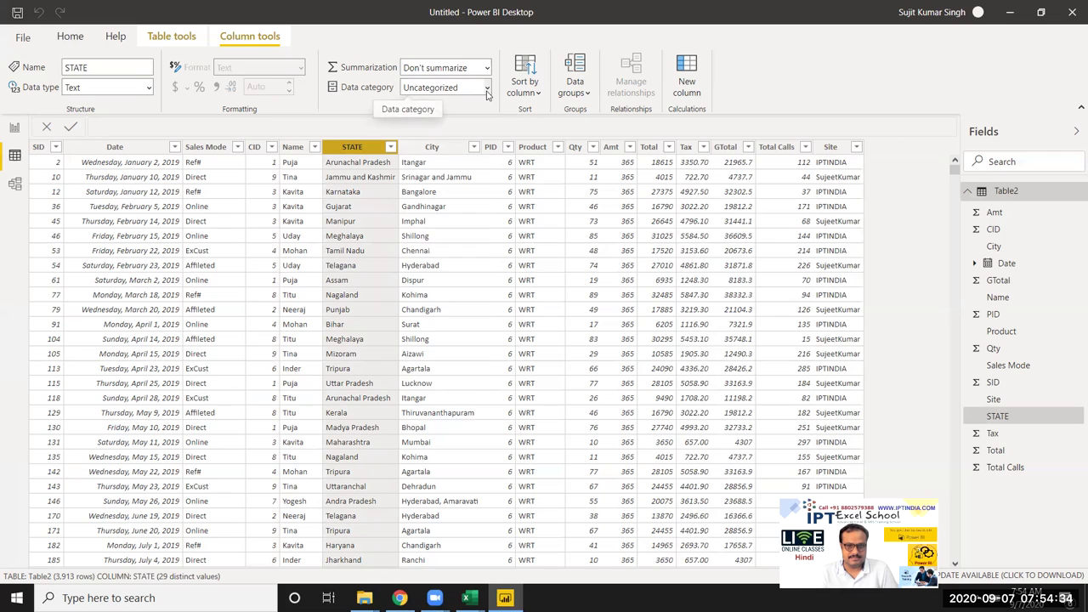
- Set the STATE column's data category to State or Province
click(487, 88)
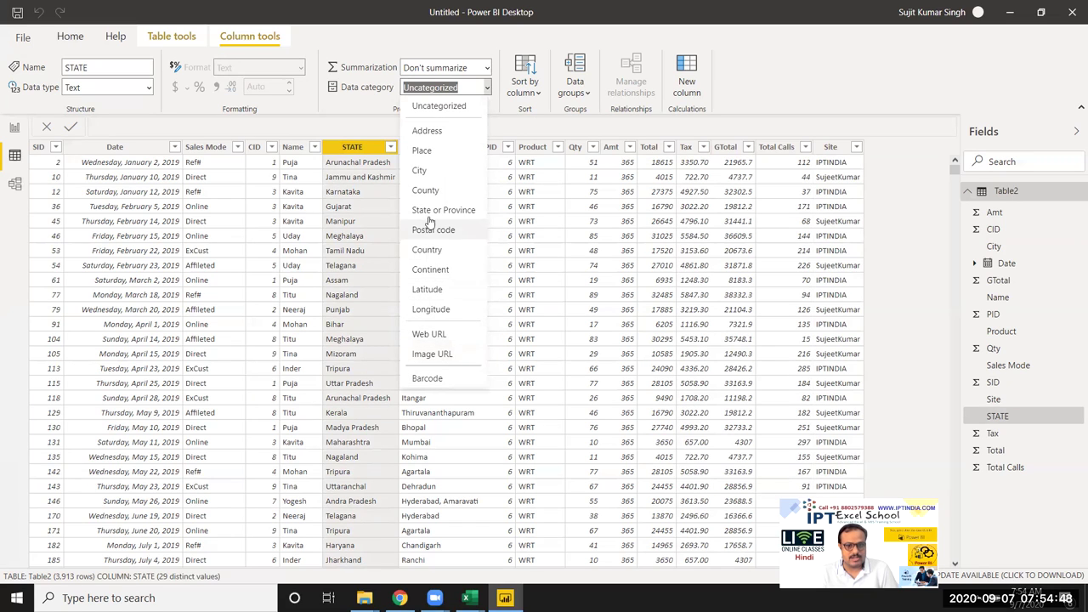
key(Escape)
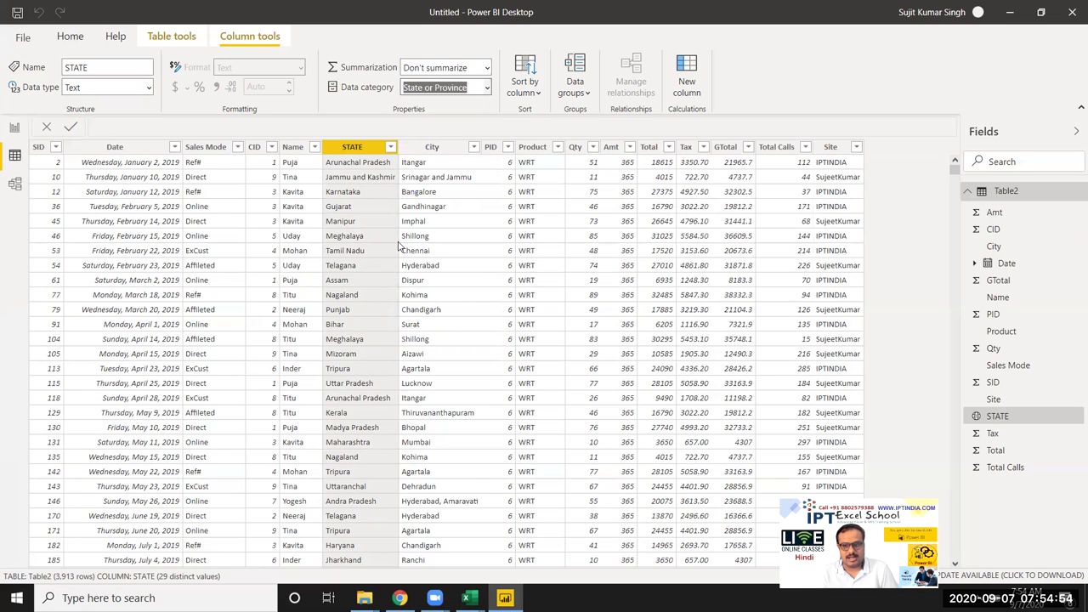
click(976, 417)
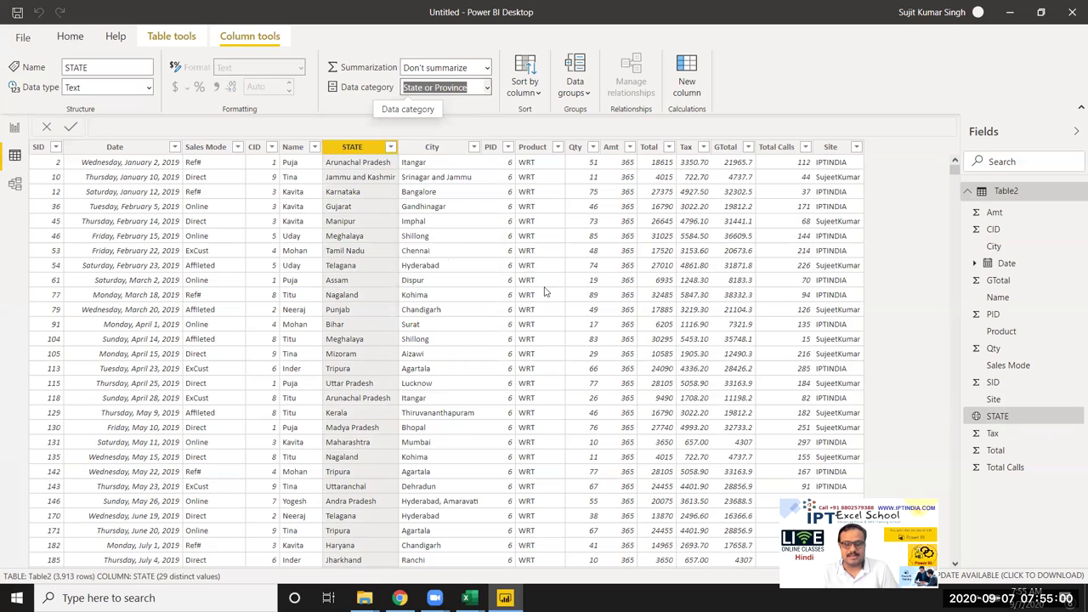
- Set Table2's City column data category to City
click(435, 151)
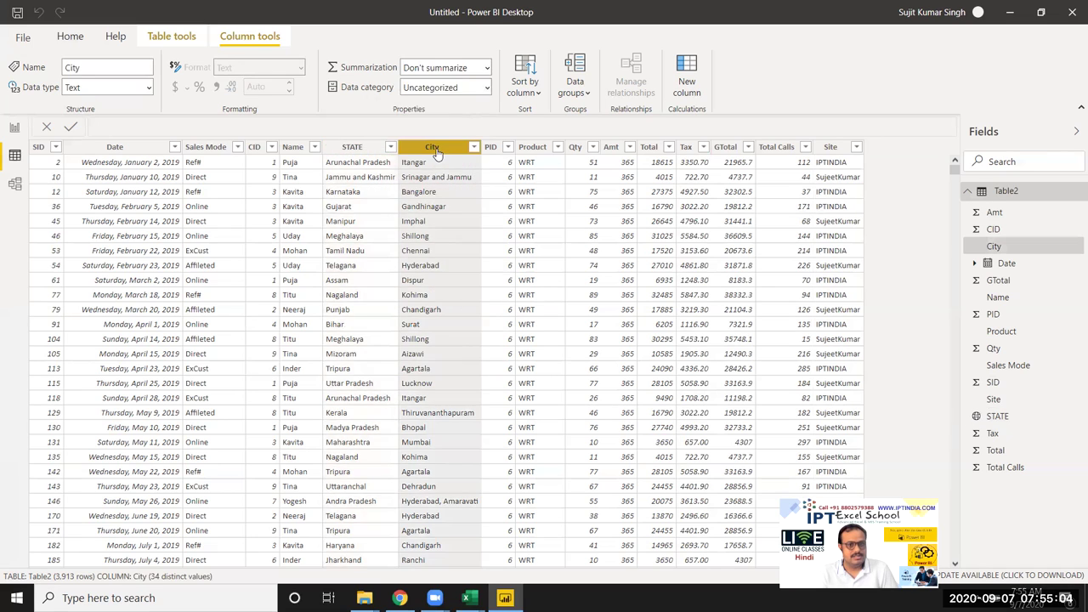
click(487, 87)
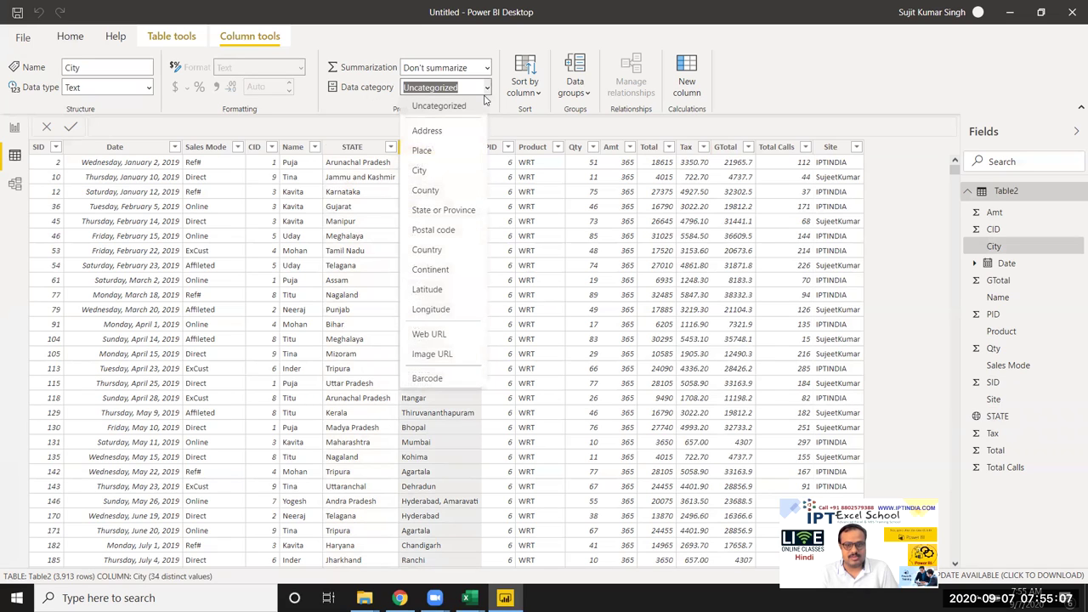
click(439, 172)
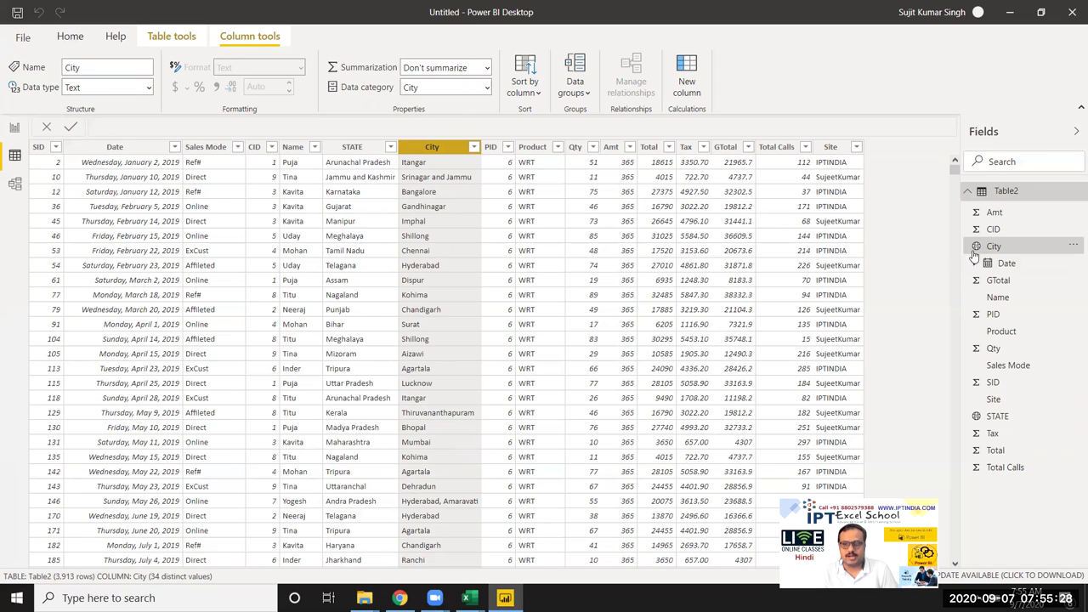
click(431, 253)
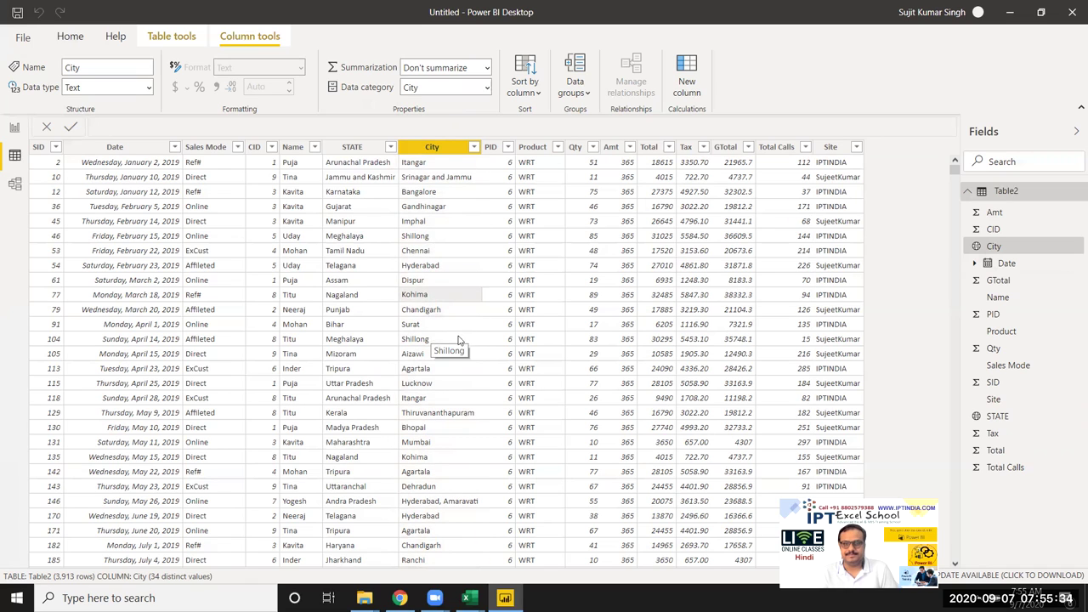
click(547, 195)
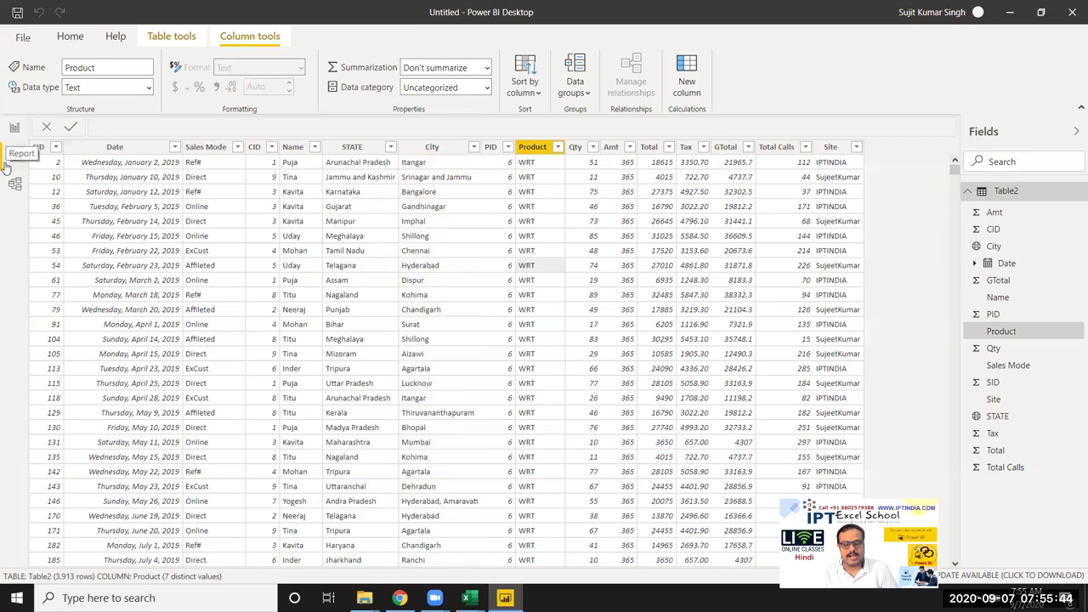
- Switch to Report view and collapse the Filters pane
click(15, 129)
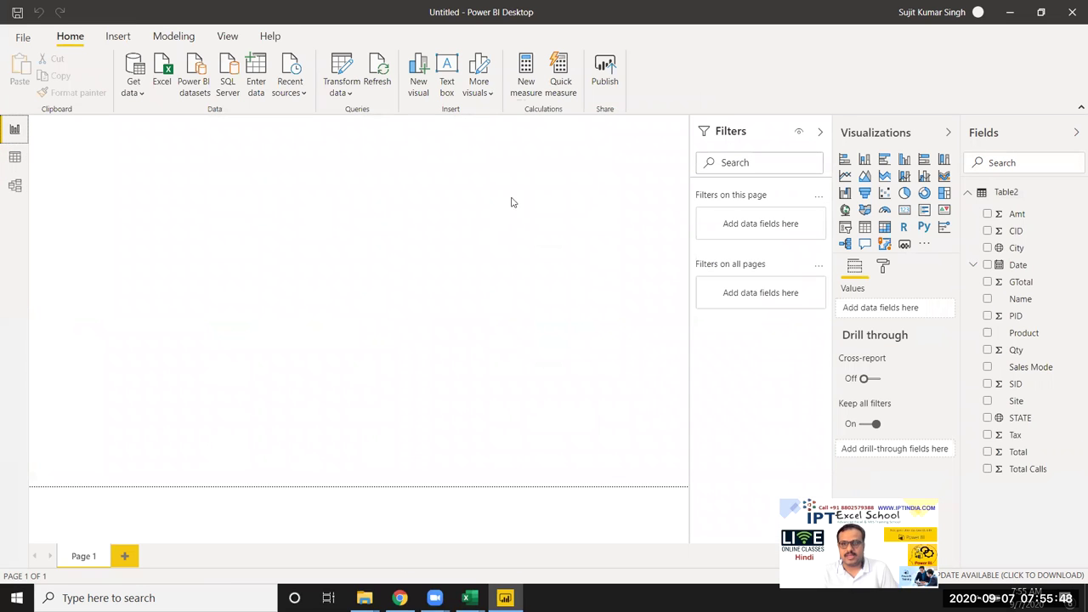
click(821, 136)
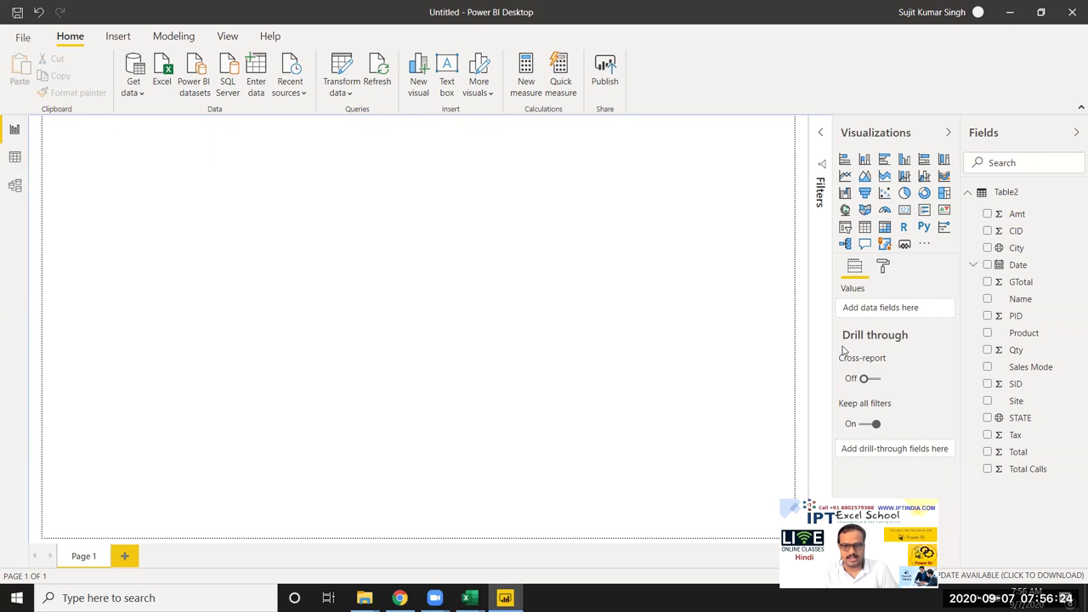
- Add a table visual of Table2's Name and Qty, positioned and sized to fit (total 195936)
click(865, 228)
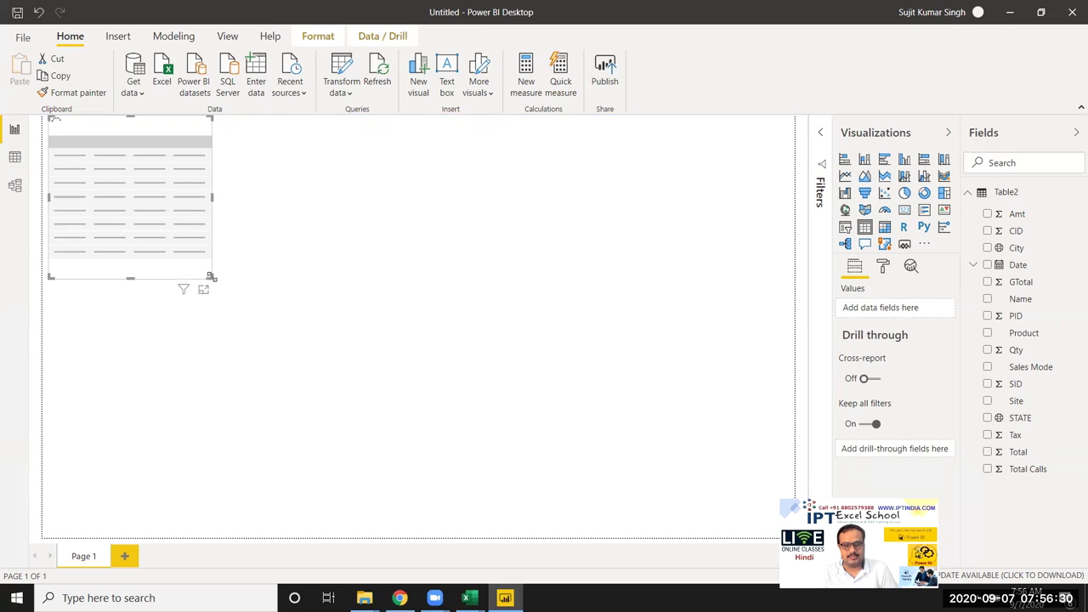
mouse_move(131, 197)
drag(160, 193, 163, 240)
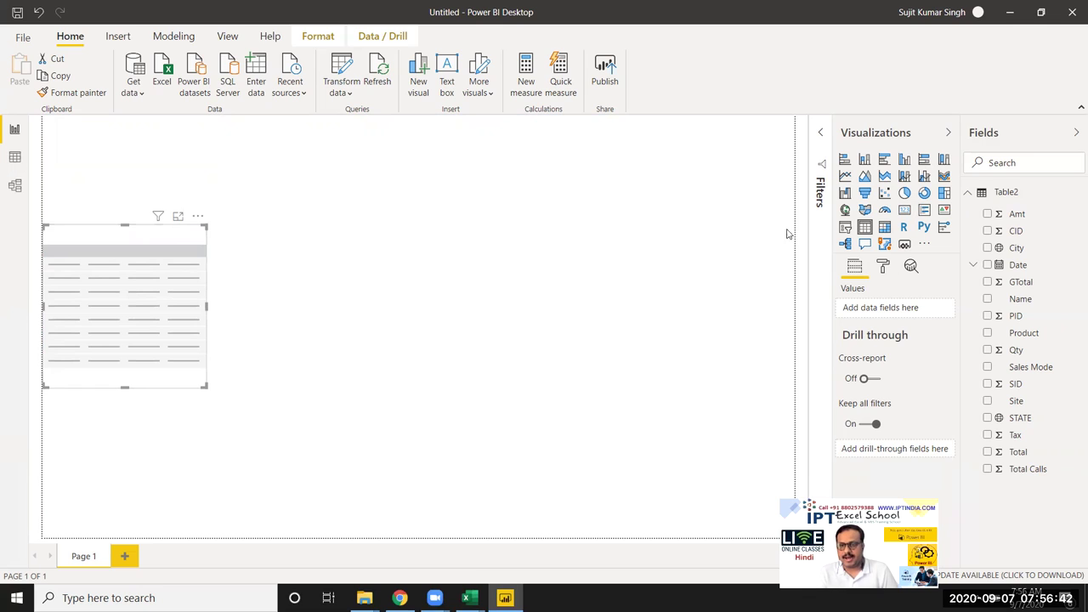
drag(1020, 300, 159, 302)
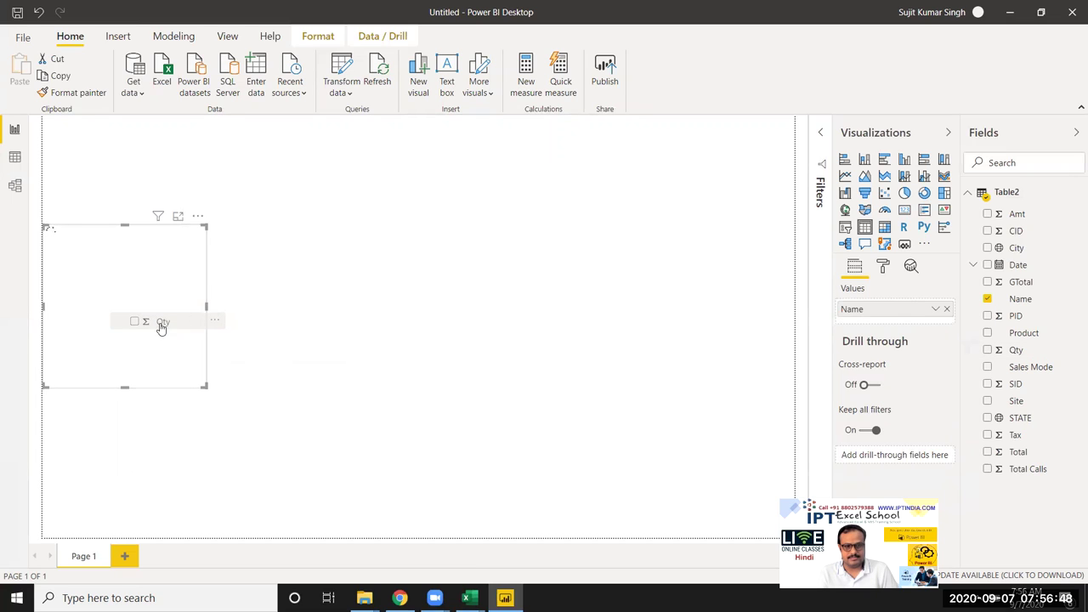
drag(323, 373, 164, 363)
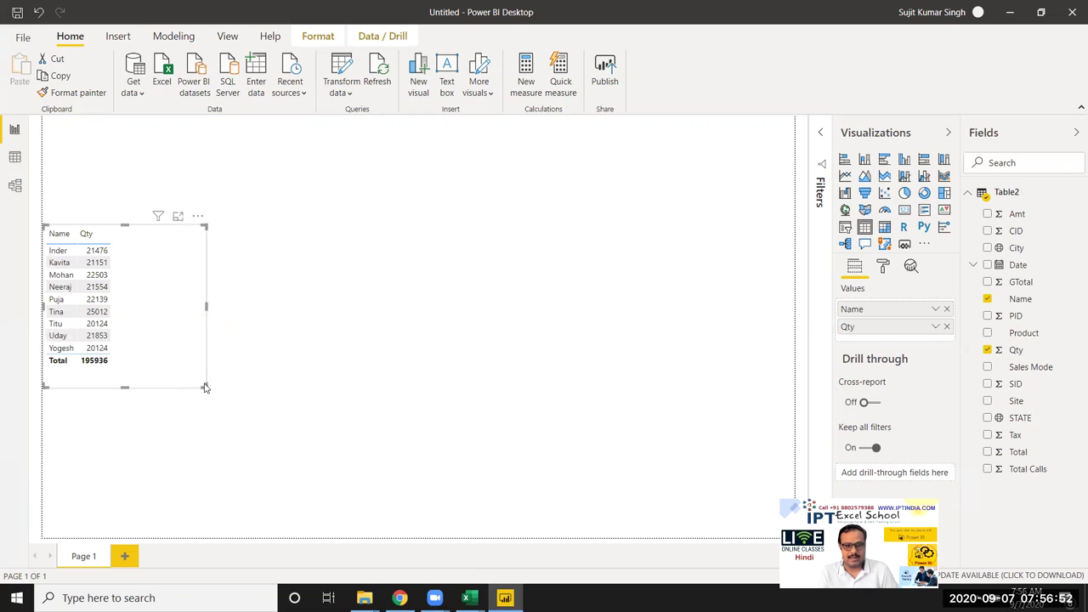
drag(205, 387, 179, 397)
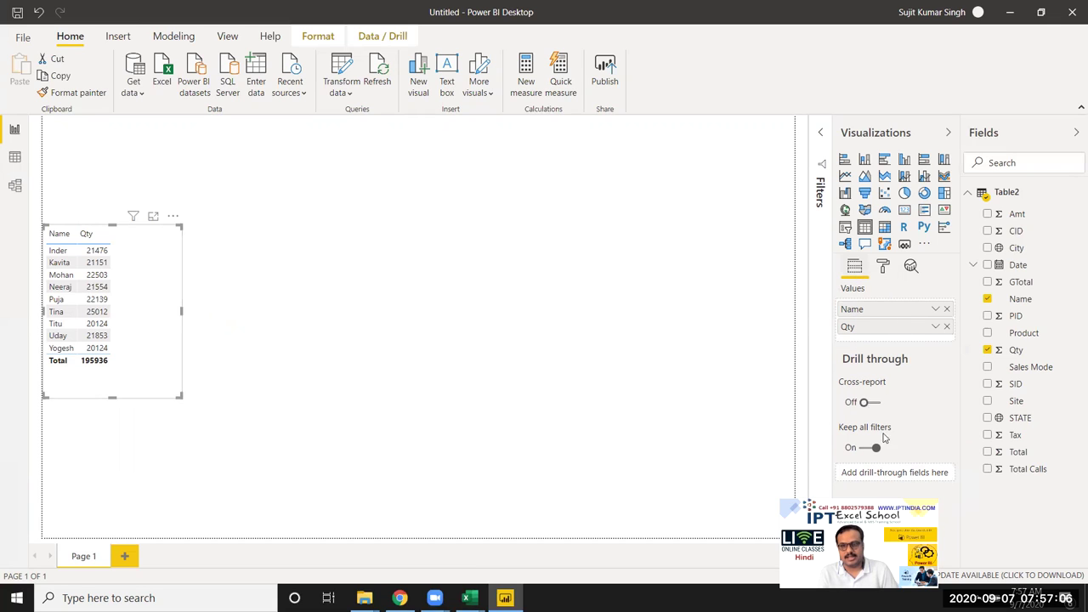
- Toggle the table's title on and back off in Format, then shrink the Name/Qty table
click(885, 270)
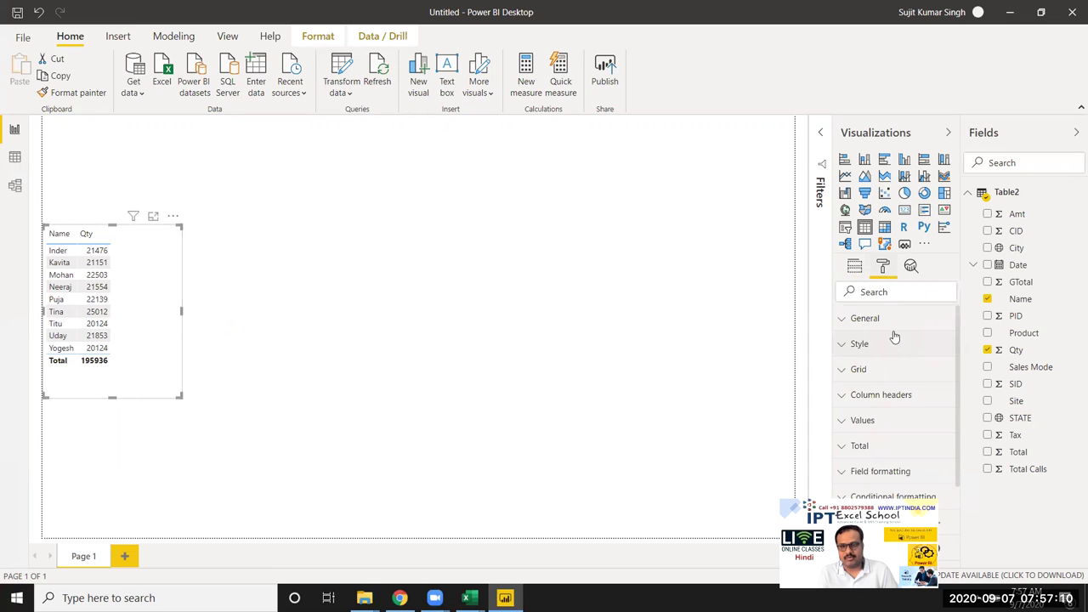
scroll(895, 361, down, 3)
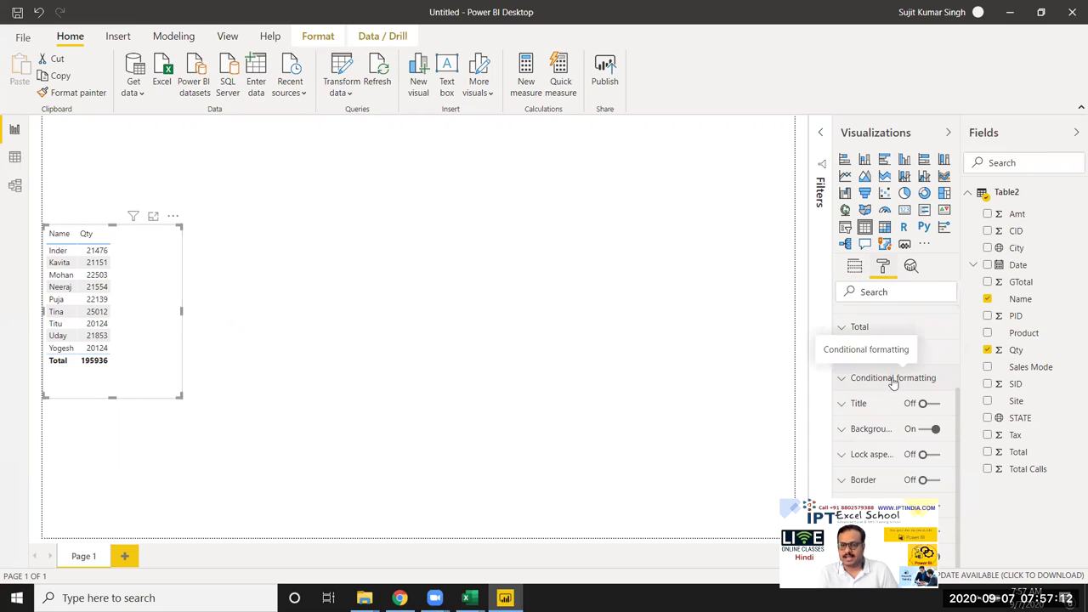
scroll(893, 383, up, 3)
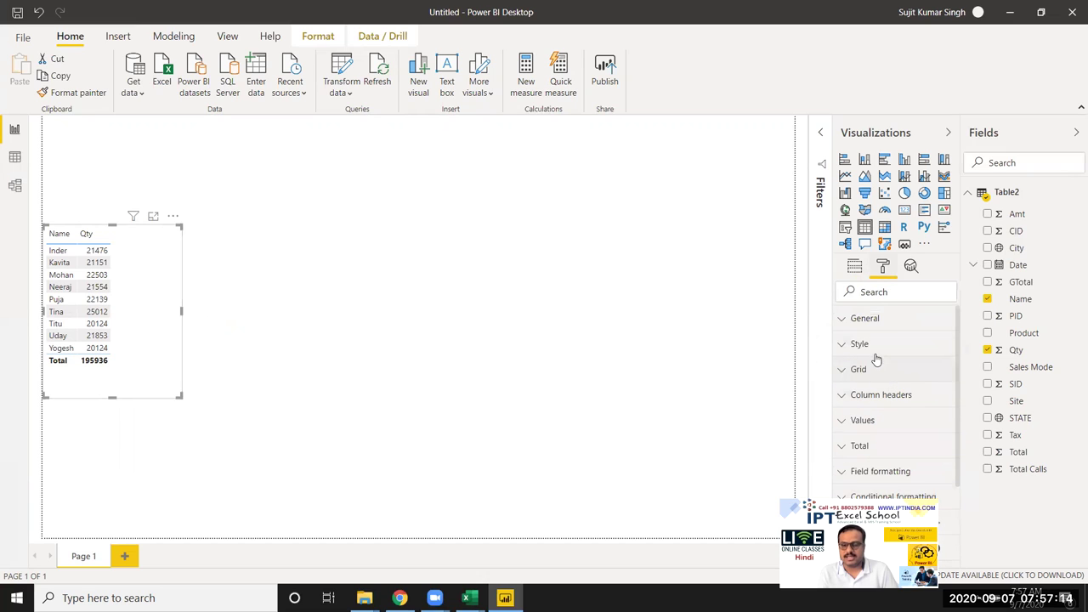
scroll(867, 340, down, 3)
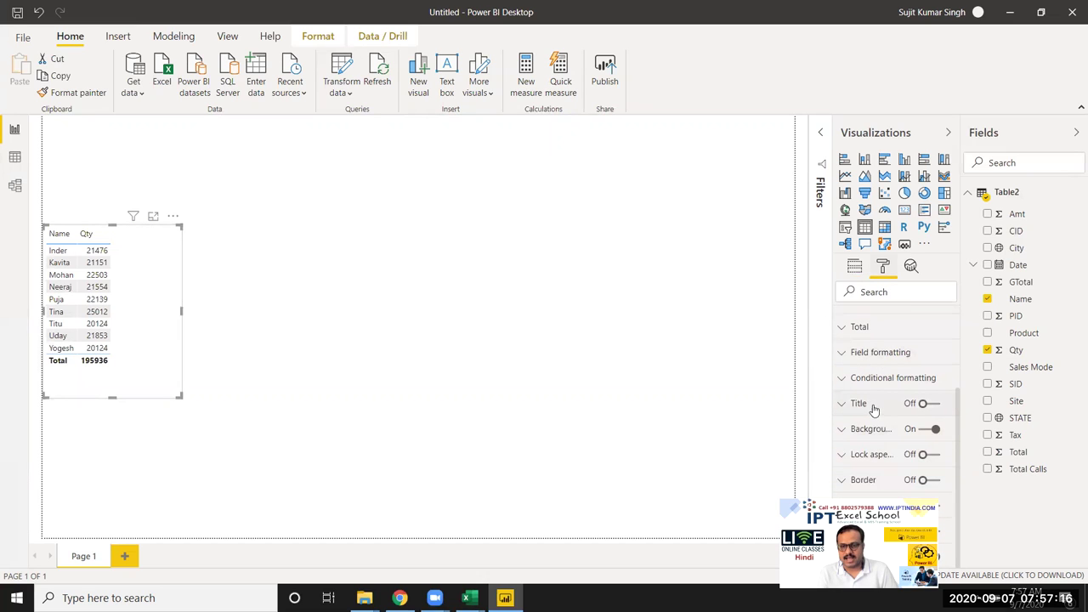
click(931, 405)
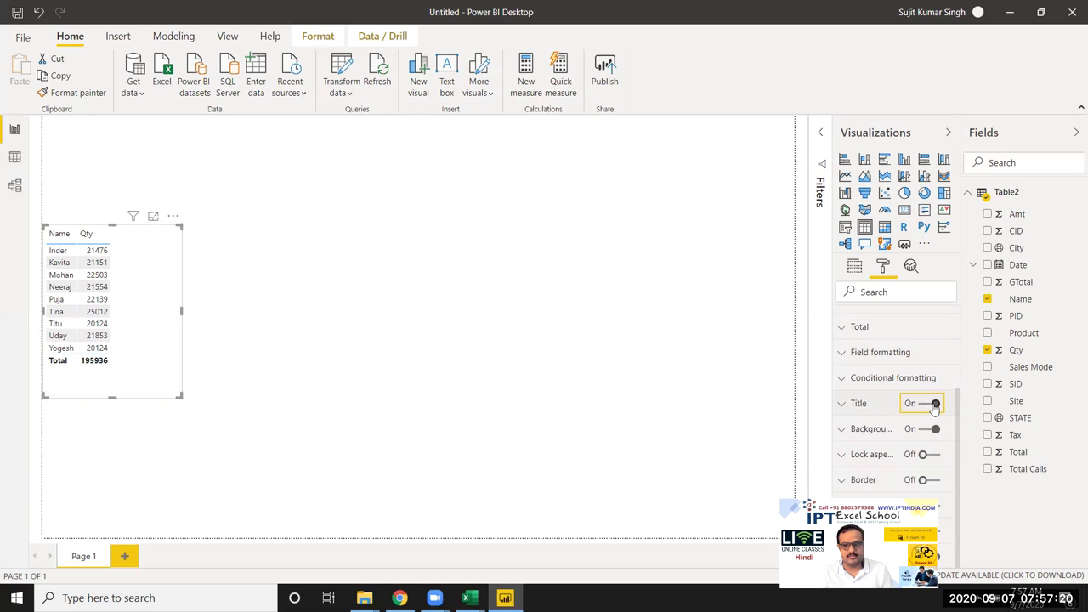
click(924, 408)
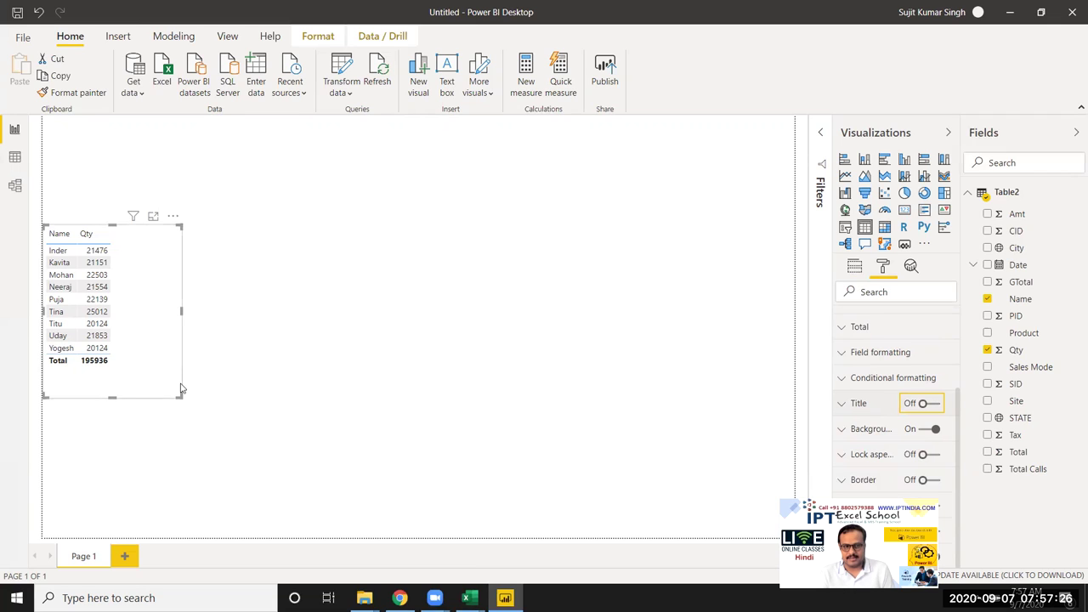
mouse_move(259, 420)
mouse_down()
mouse_move(477, 453)
mouse_move(132, 385)
mouse_up()
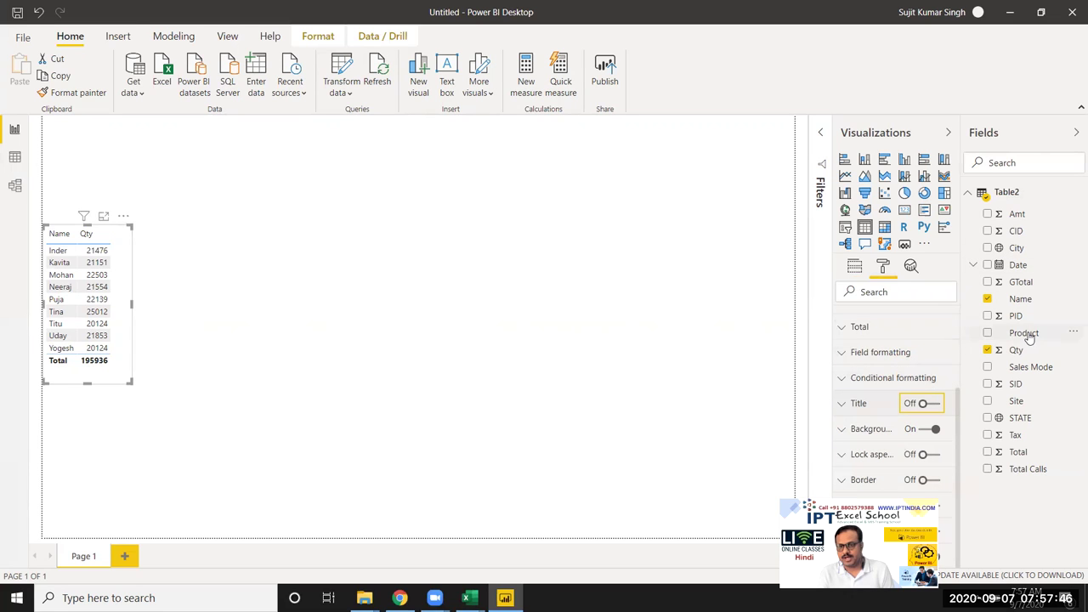
- Add Product, convert the table to a matrix, and resize it to fit columns CD–WRT
drag(1029, 338, 97, 327)
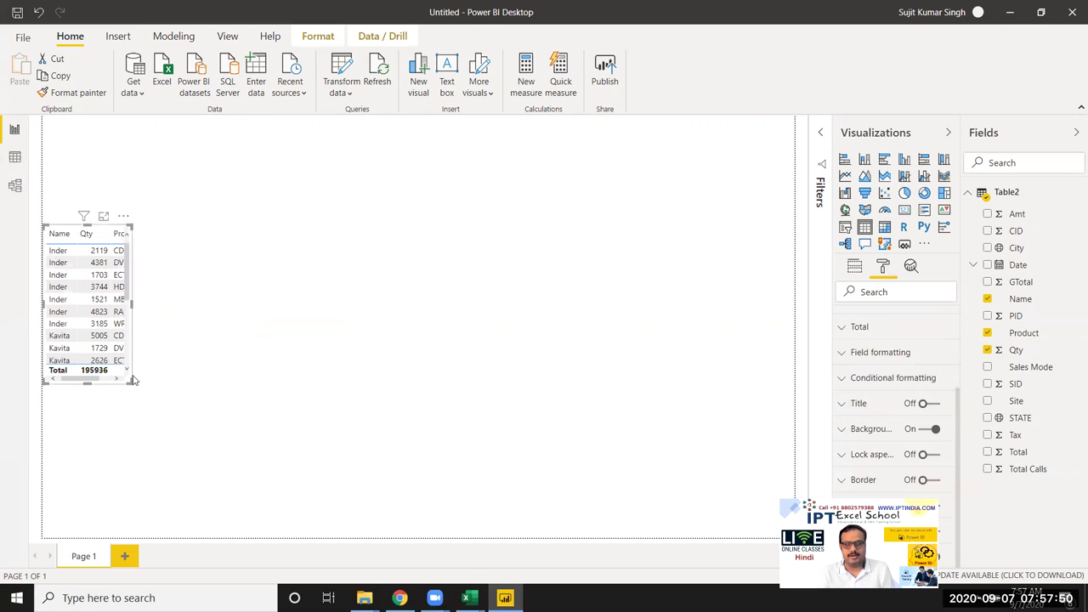
mouse_move(132, 384)
mouse_down()
mouse_move(452, 546)
mouse_move(443, 531)
mouse_up()
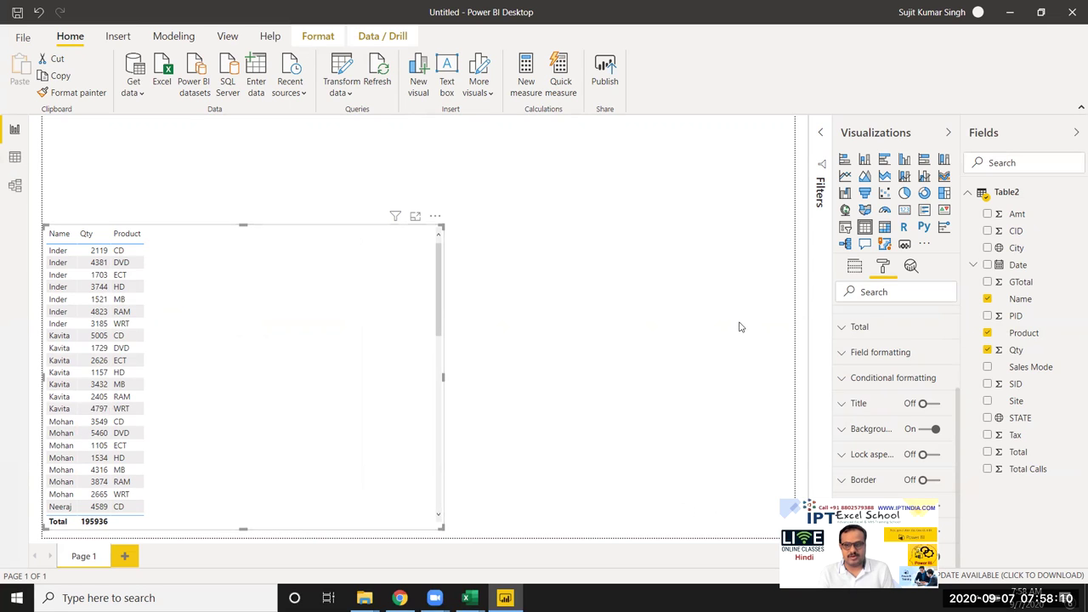
click(884, 230)
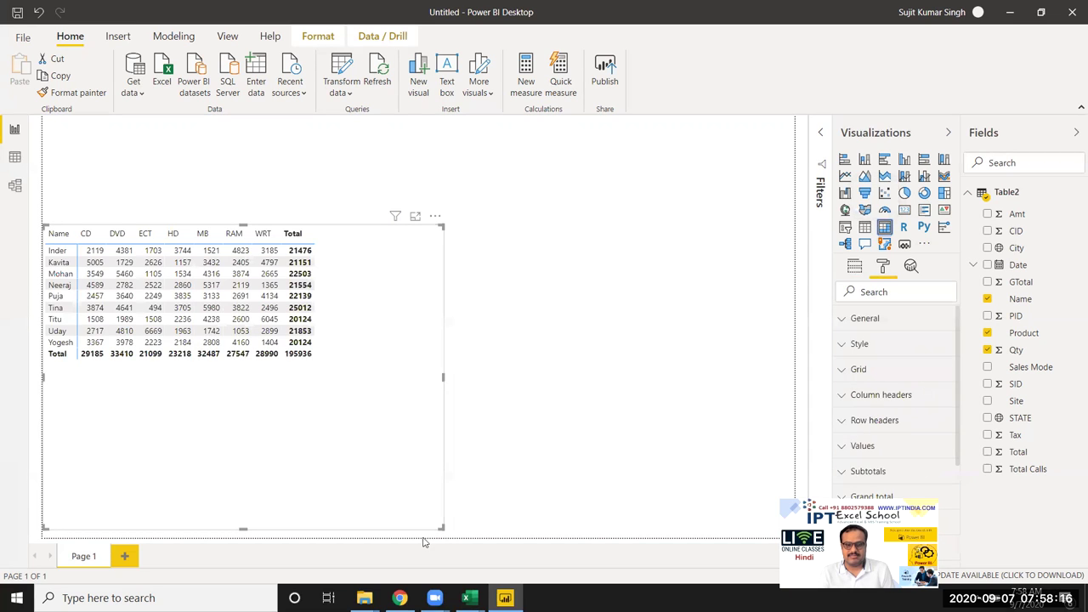
drag(443, 526, 315, 370)
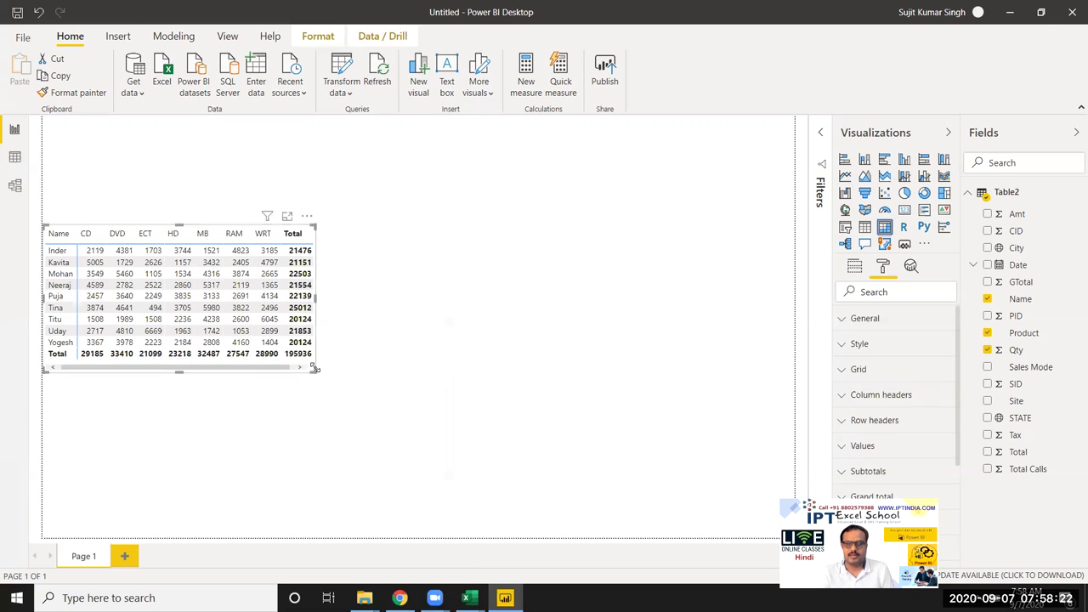
drag(314, 371, 316, 379)
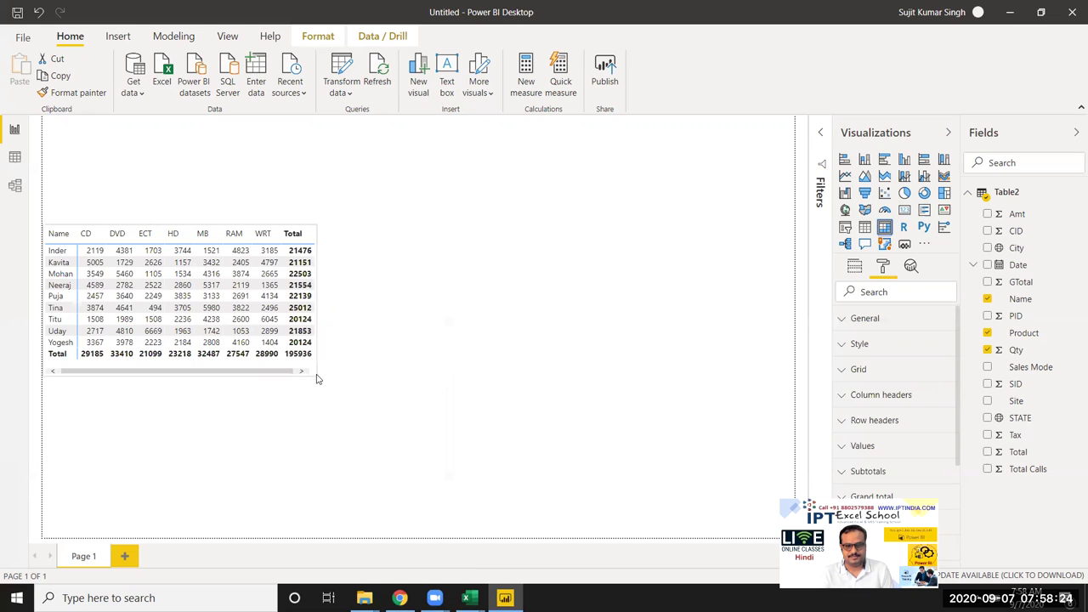
click(318, 407)
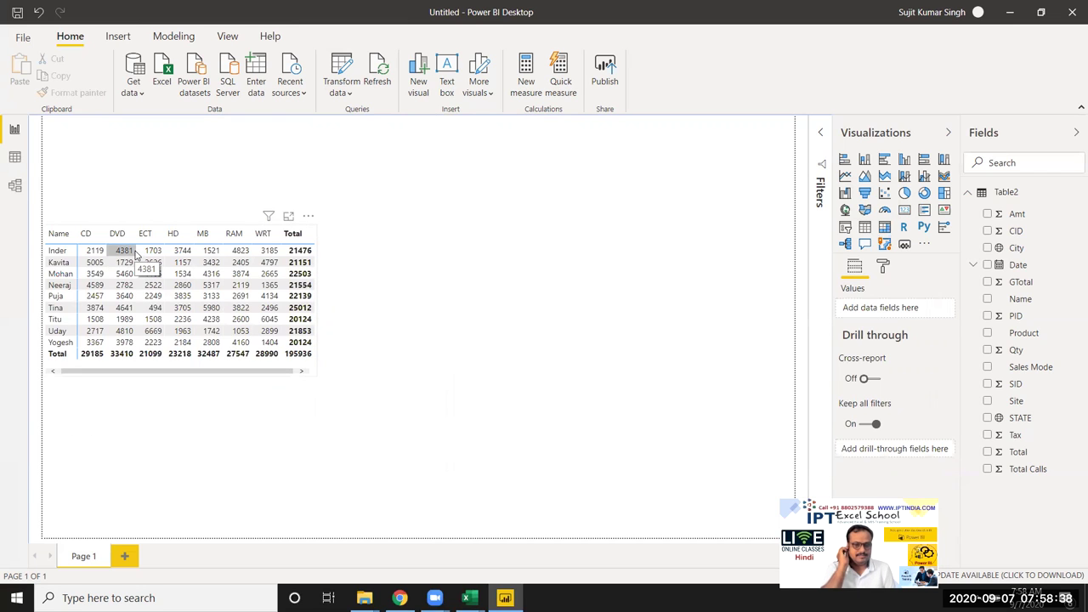
- Switch to Data view and browse Table2's columns, checking the Name column's options
click(15, 158)
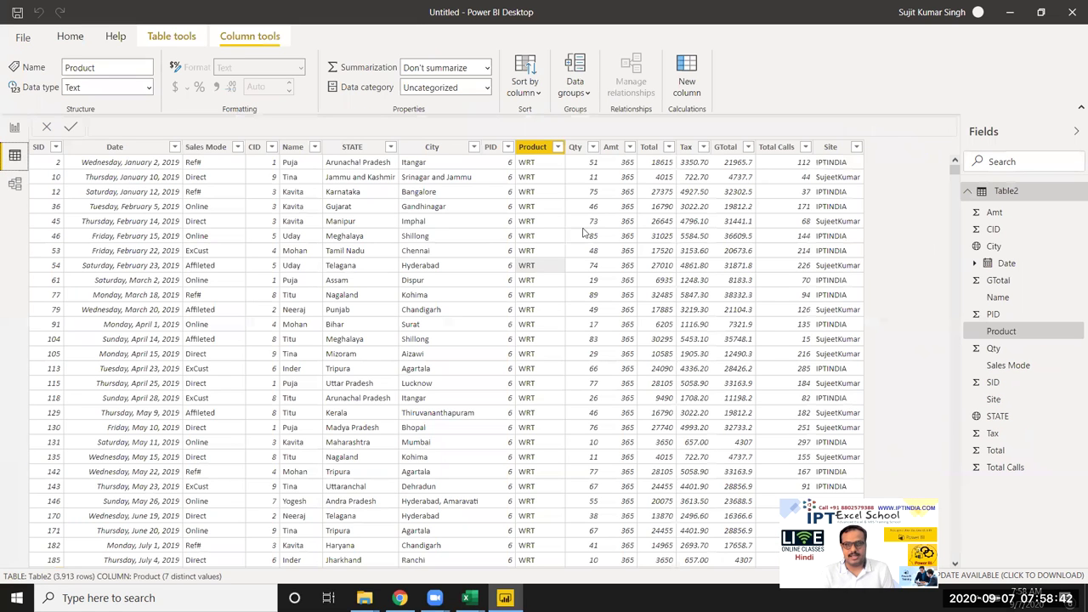
key(Right)
key(Right)
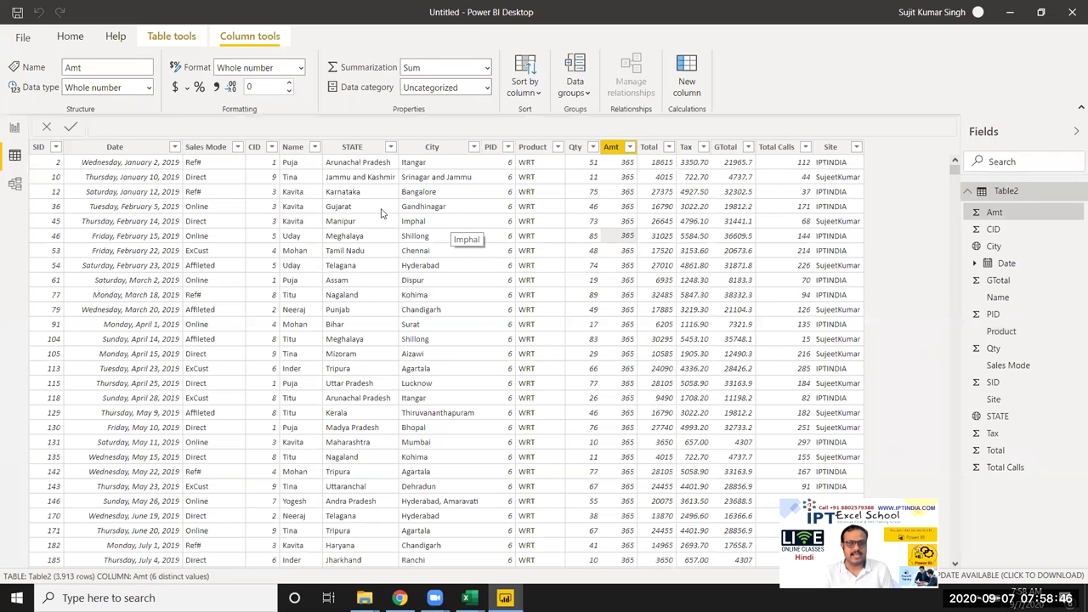
click(317, 201)
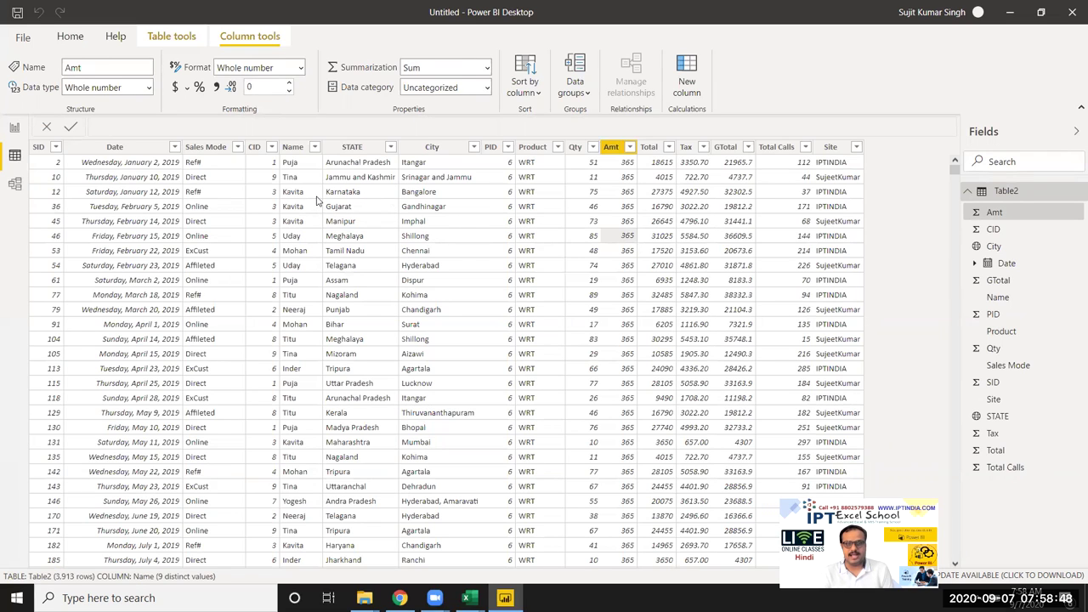
right_click(316, 202)
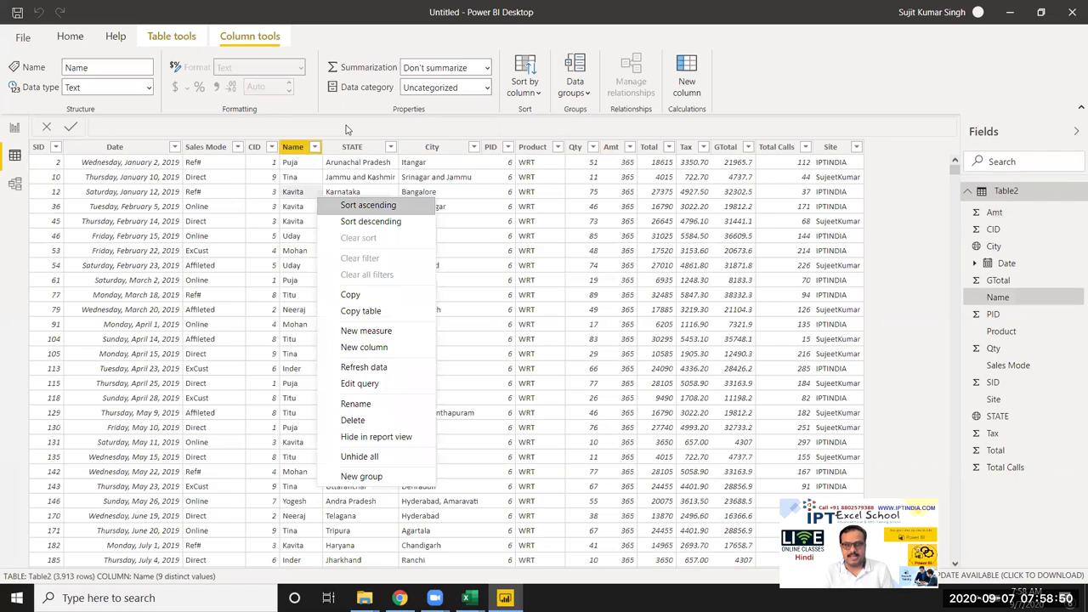
click(346, 129)
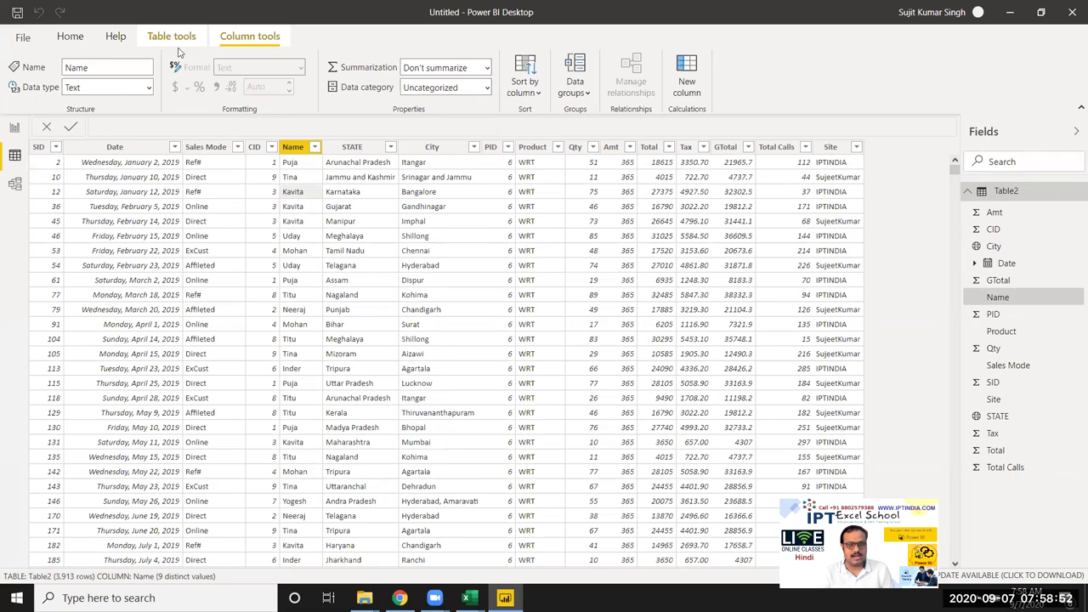
click(174, 39)
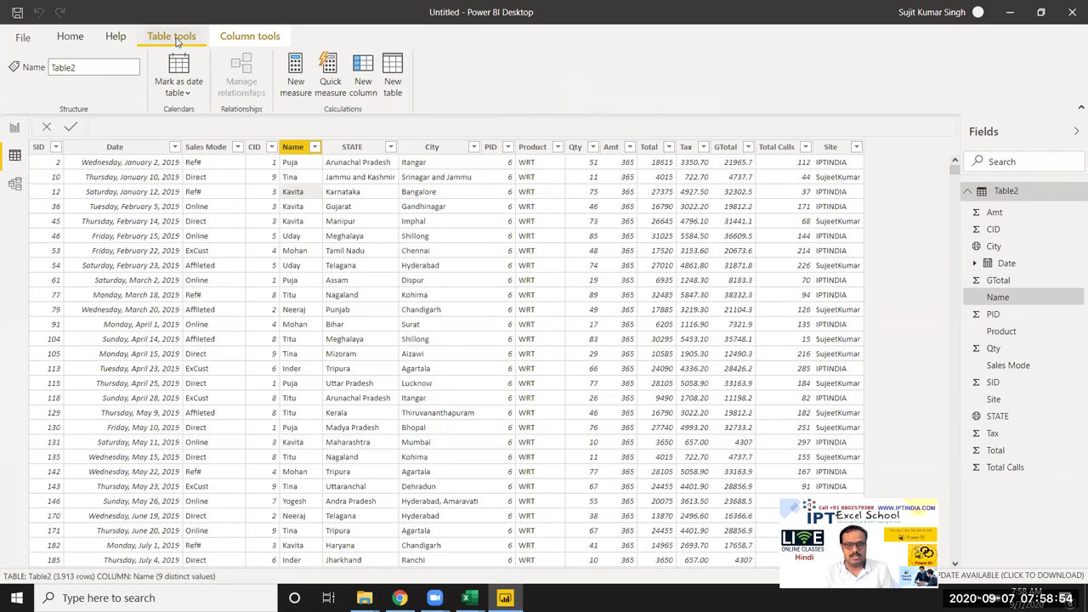
- Refresh Table2's data from the Home ribbon and select the STATE column
click(70, 37)
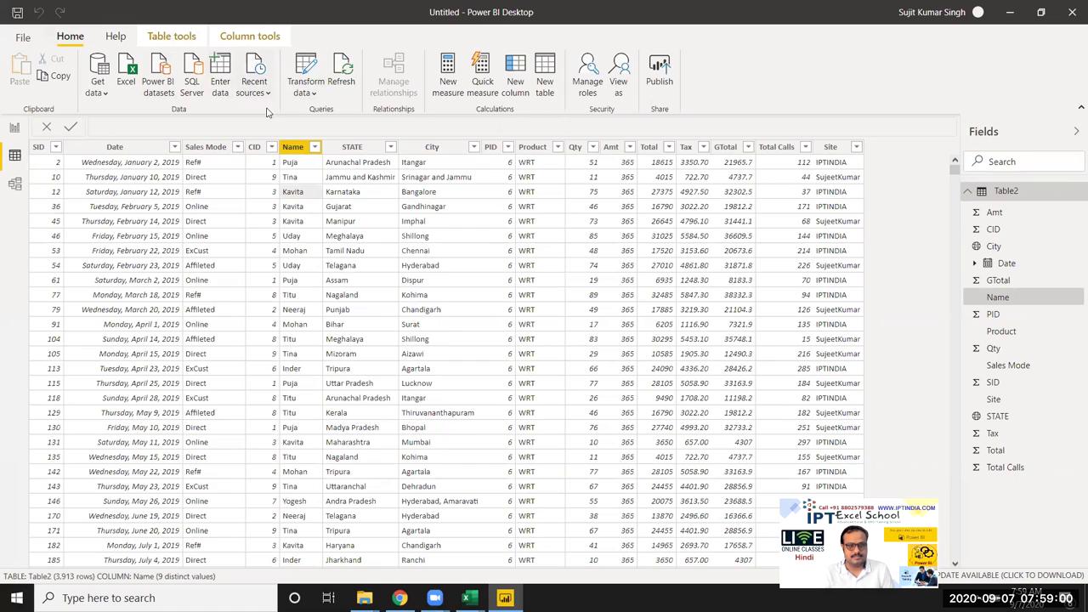
click(347, 79)
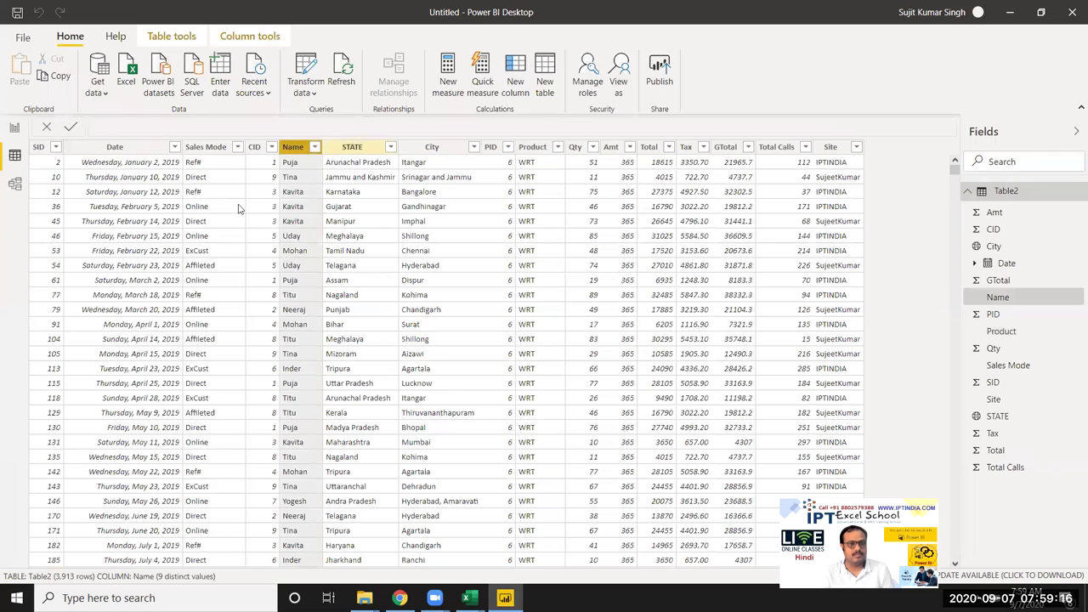
click(348, 223)
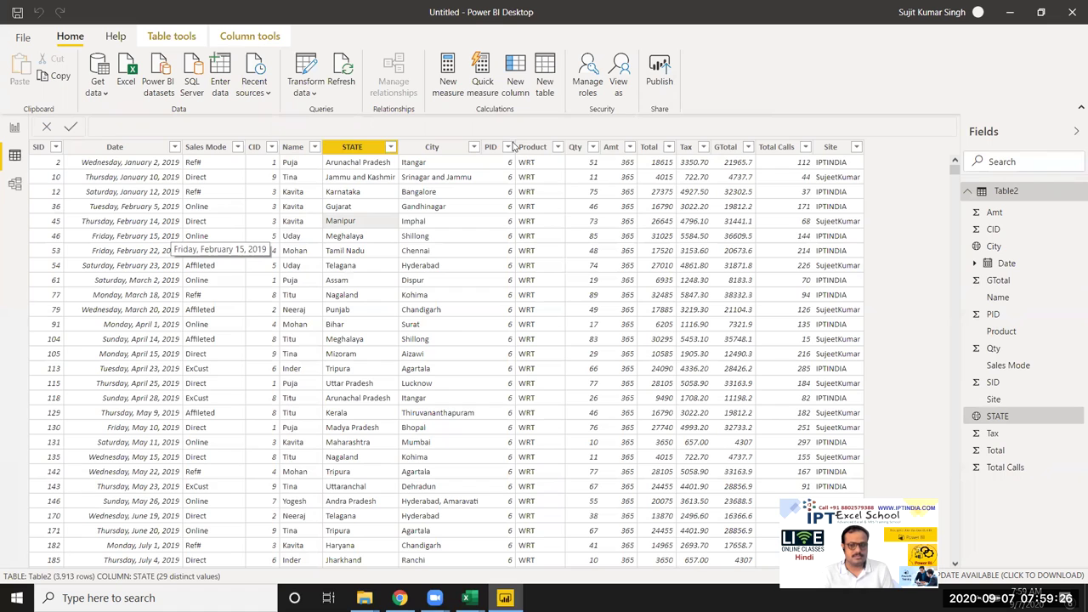
- Minimize Power BI, Book1, Excel and Chrome, dismiss the DD.xlsx in-use warning, and show the desktop
click(1009, 18)
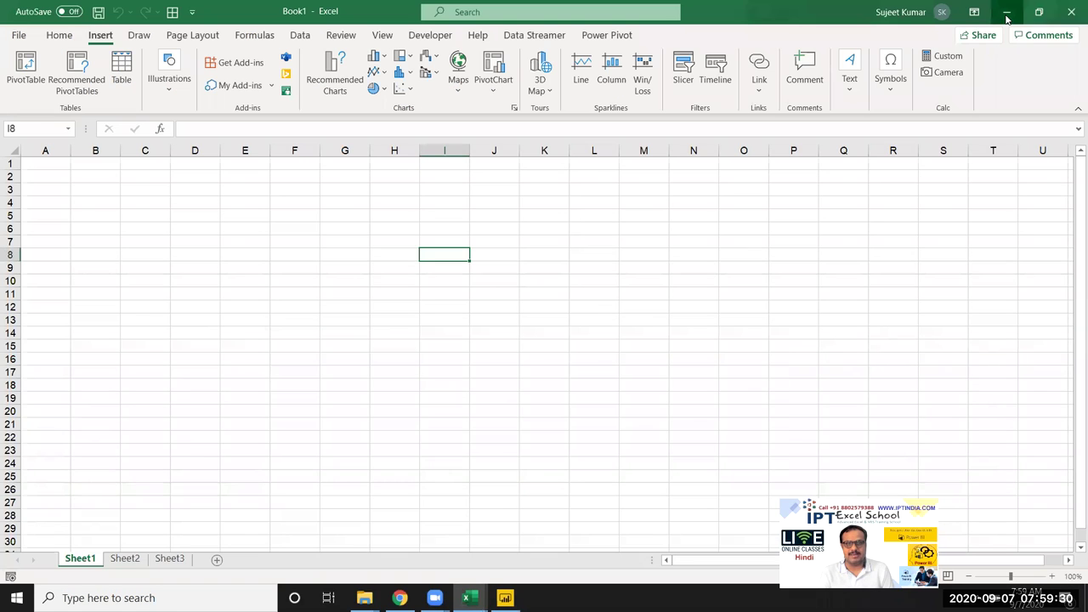
click(1007, 17)
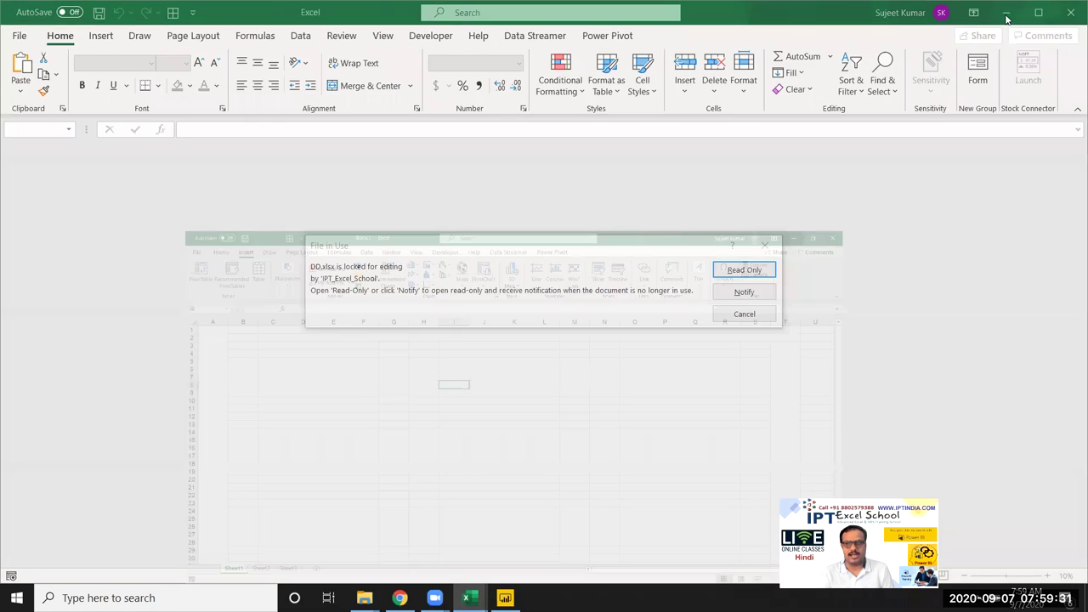
click(759, 247)
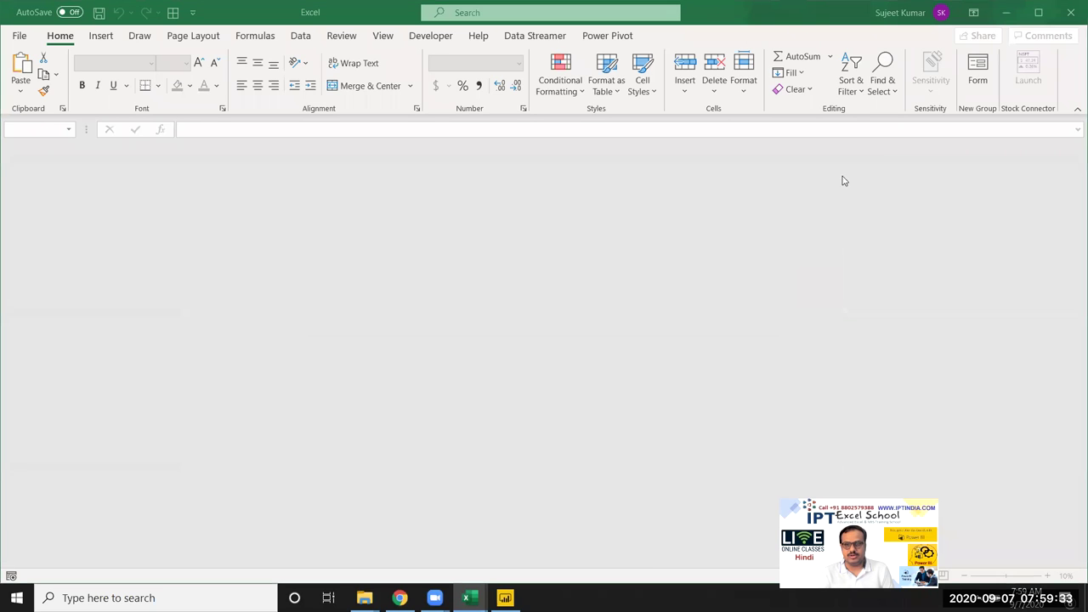
click(1006, 14)
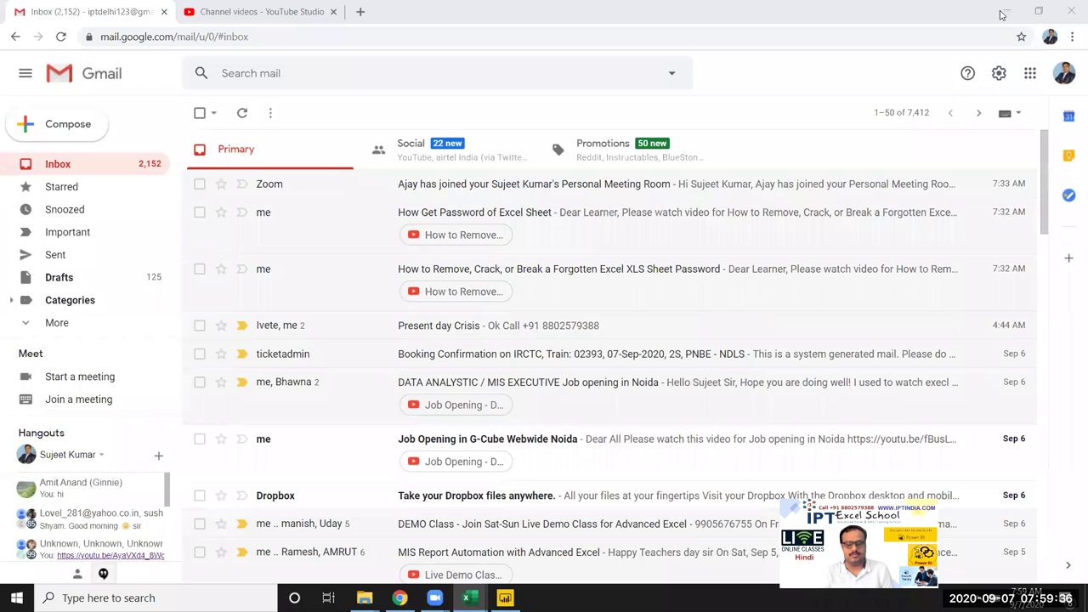
click(1004, 12)
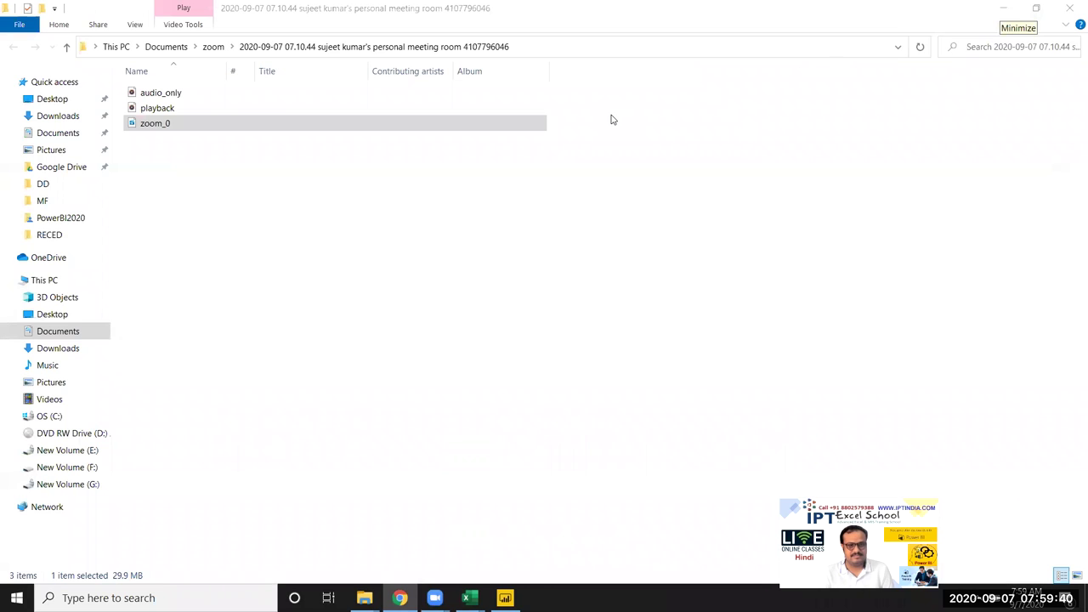
key(super+d)
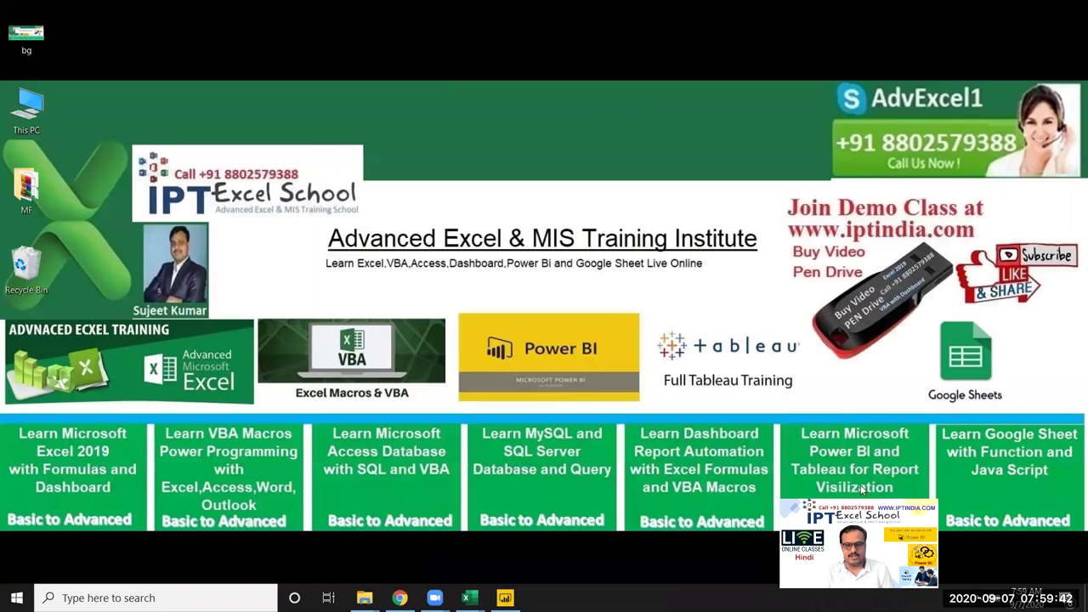